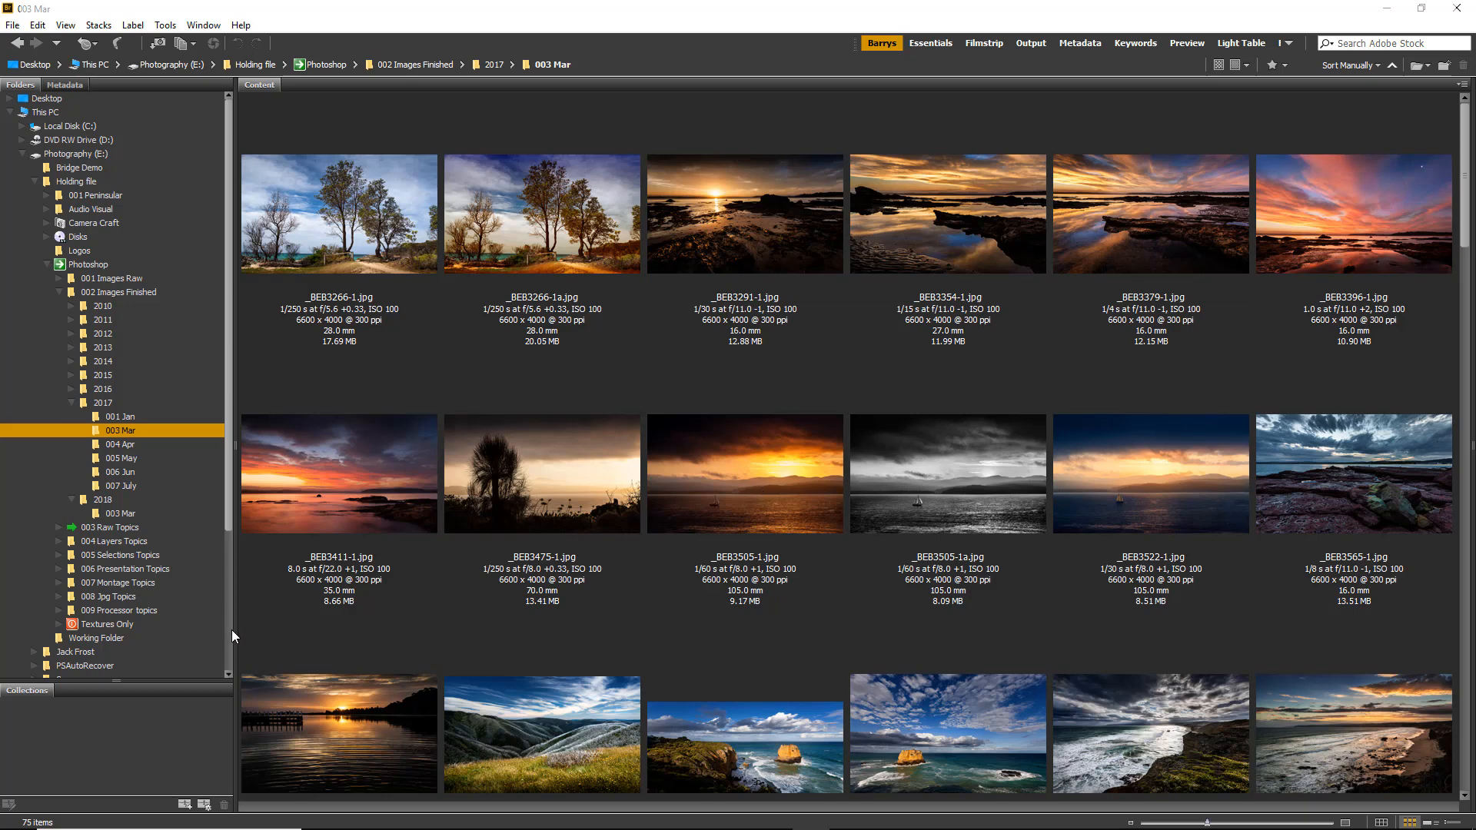
Create a new collection named My Slide Show.
click(190, 804)
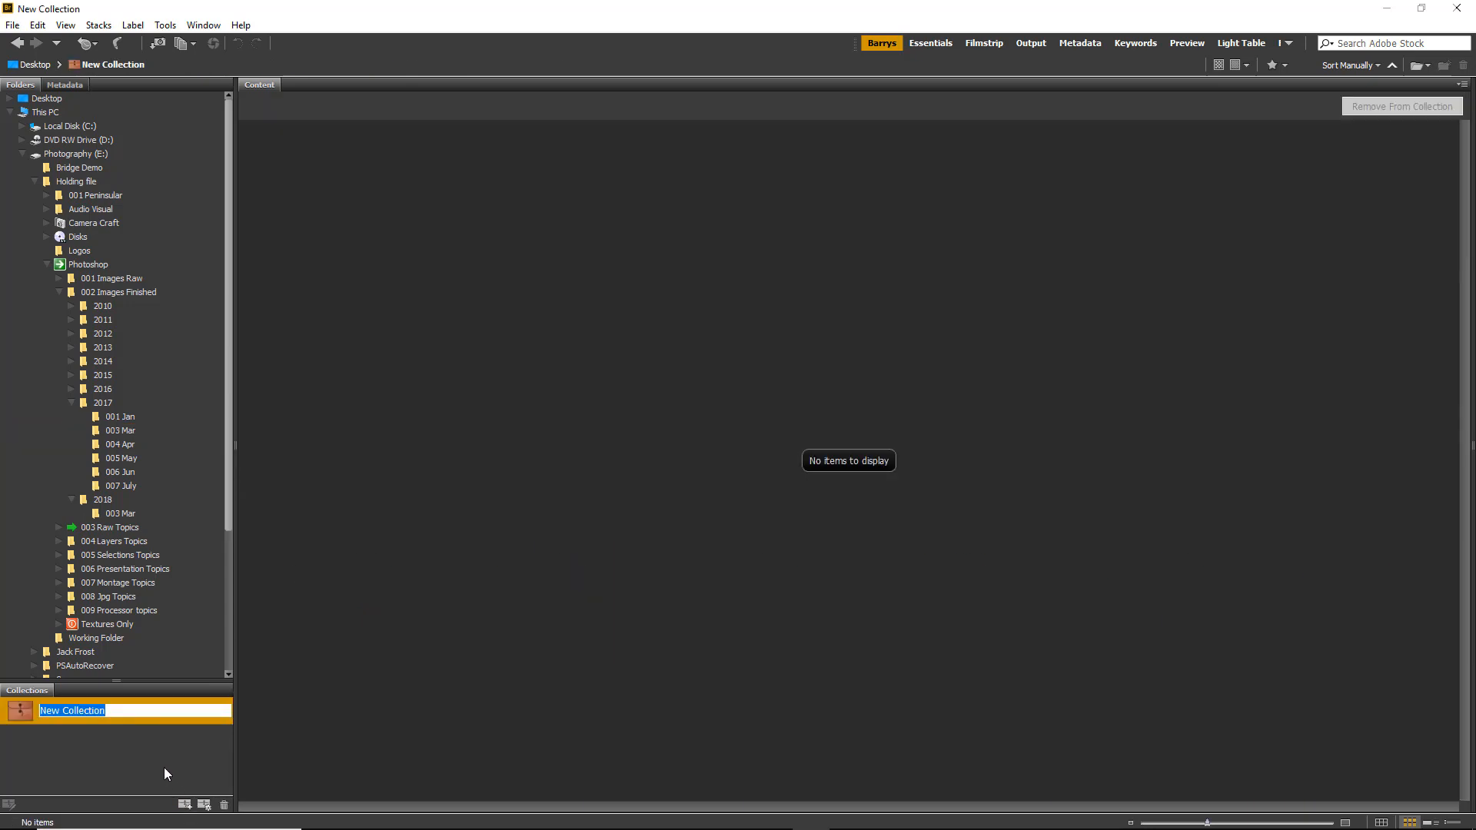
text(My Slide Show)
key(Return)
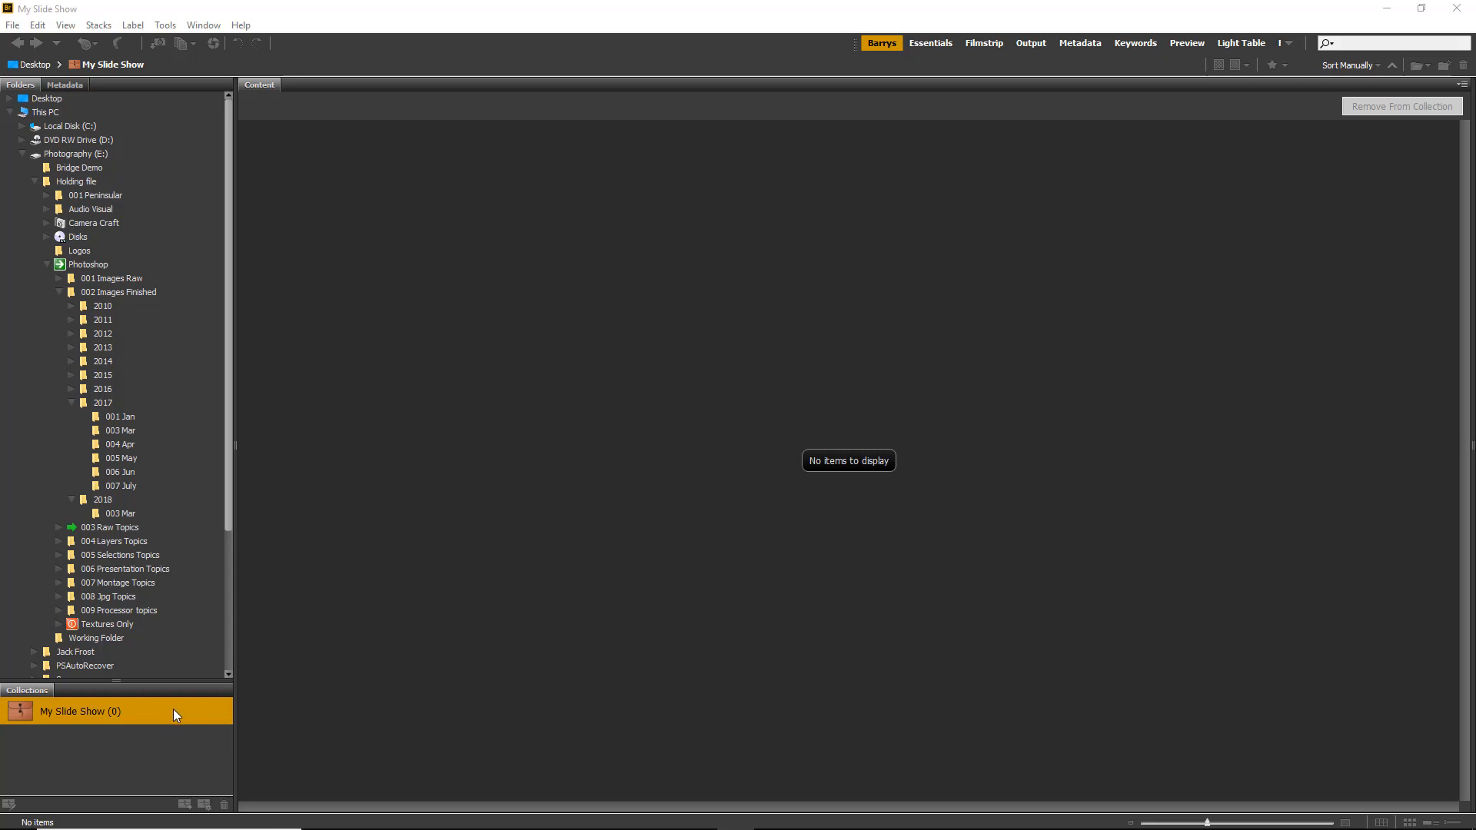
Add _EB_0262-1, _EB_0294-1, _EB_9428-1, _EB_9959-1 and _EB_0954-1 from the 2018 folder 003 Mar to the My Slide Show collection.
click(119, 513)
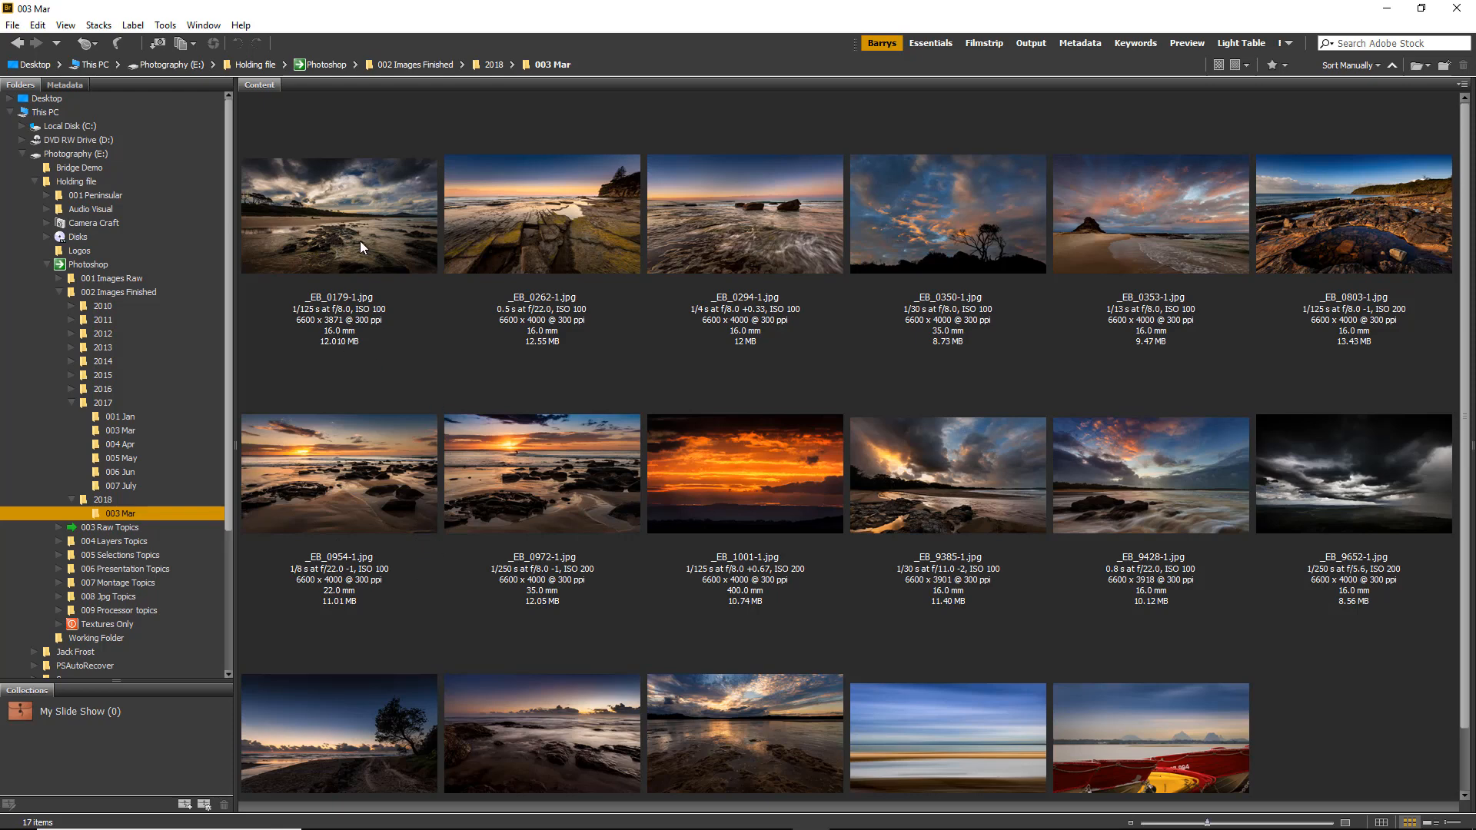
drag(529, 197, 98, 710)
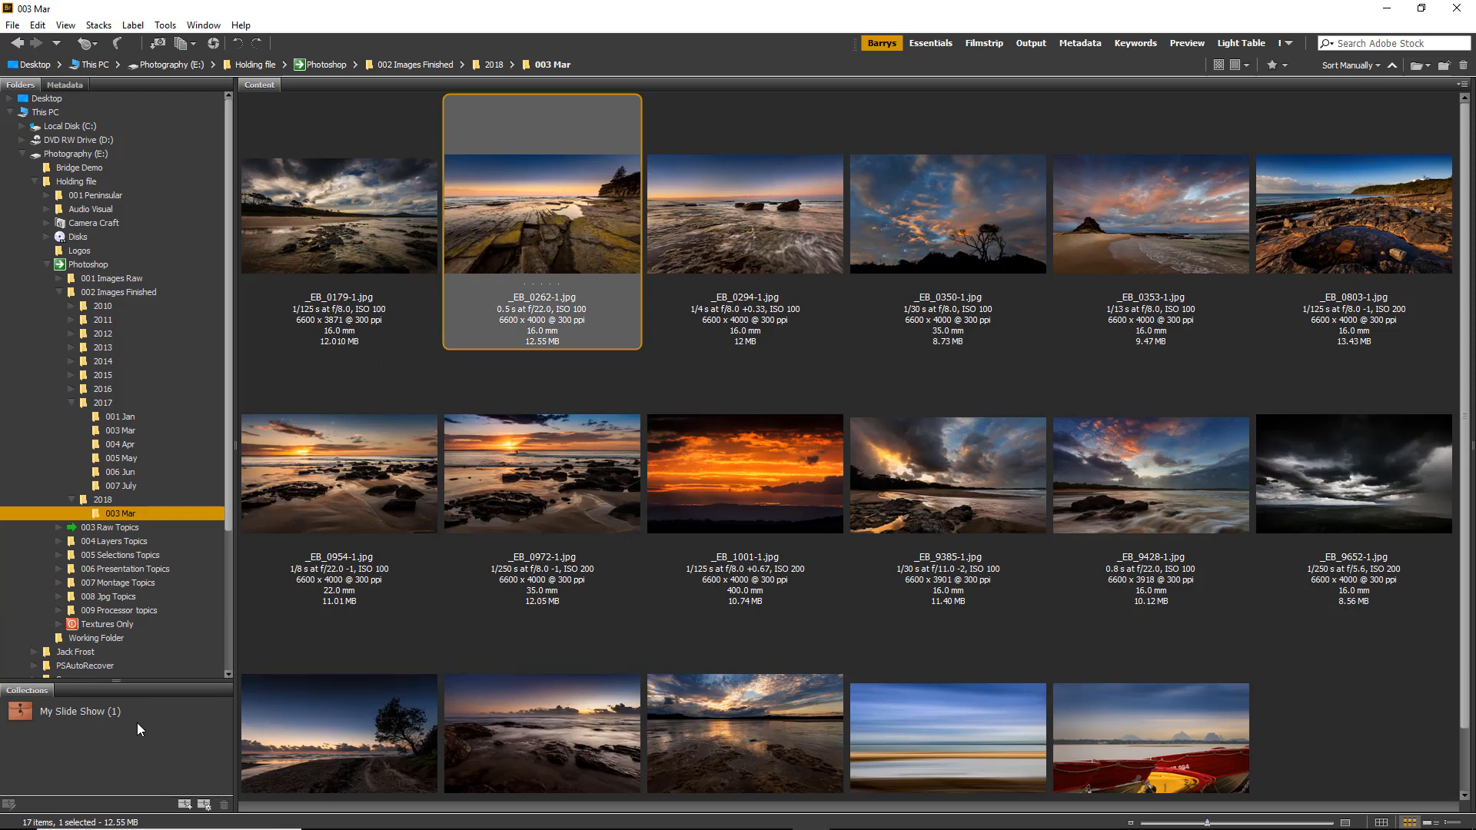
click(765, 233)
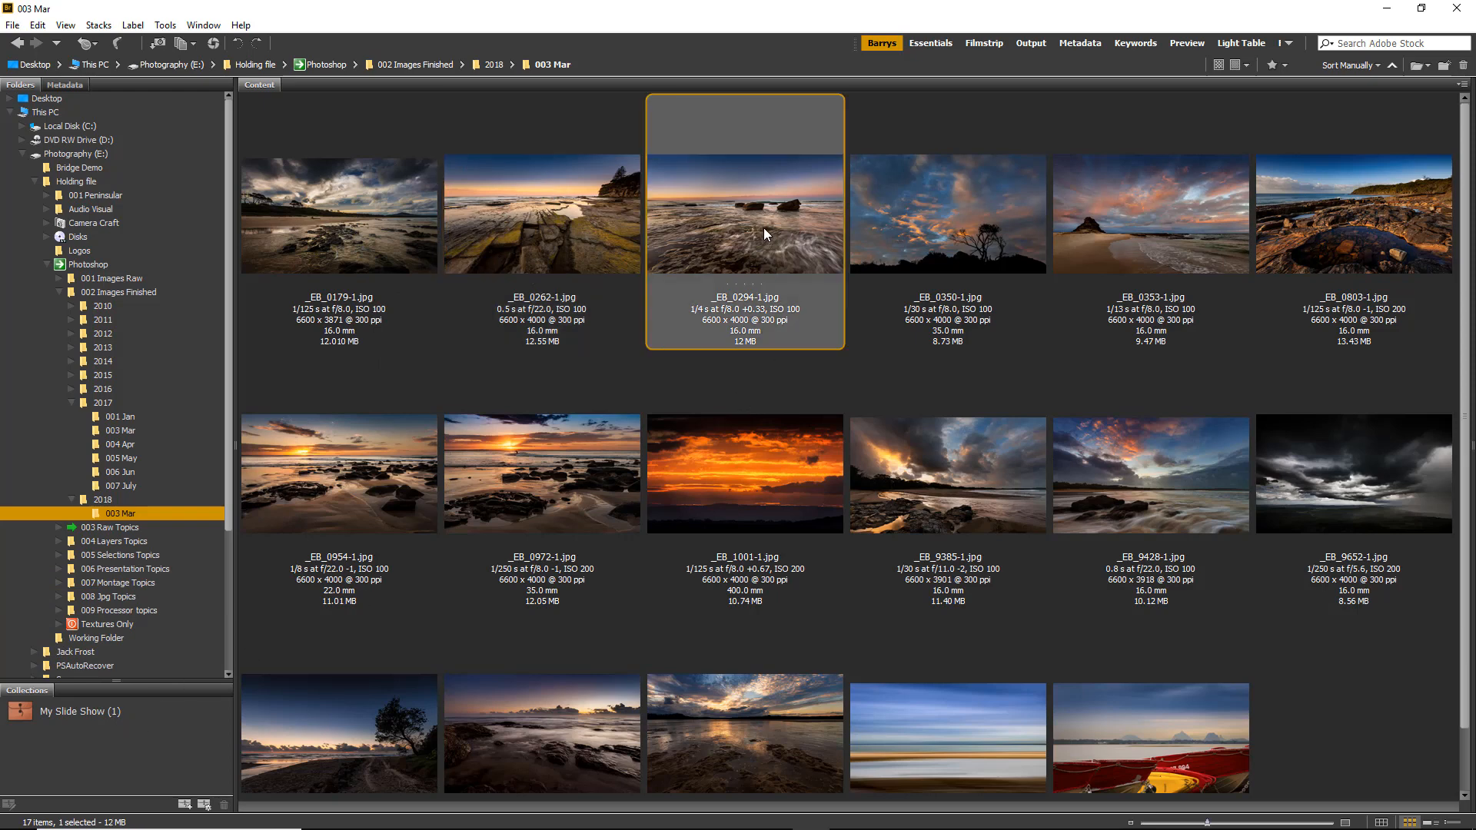
ctrl+click(1146, 471)
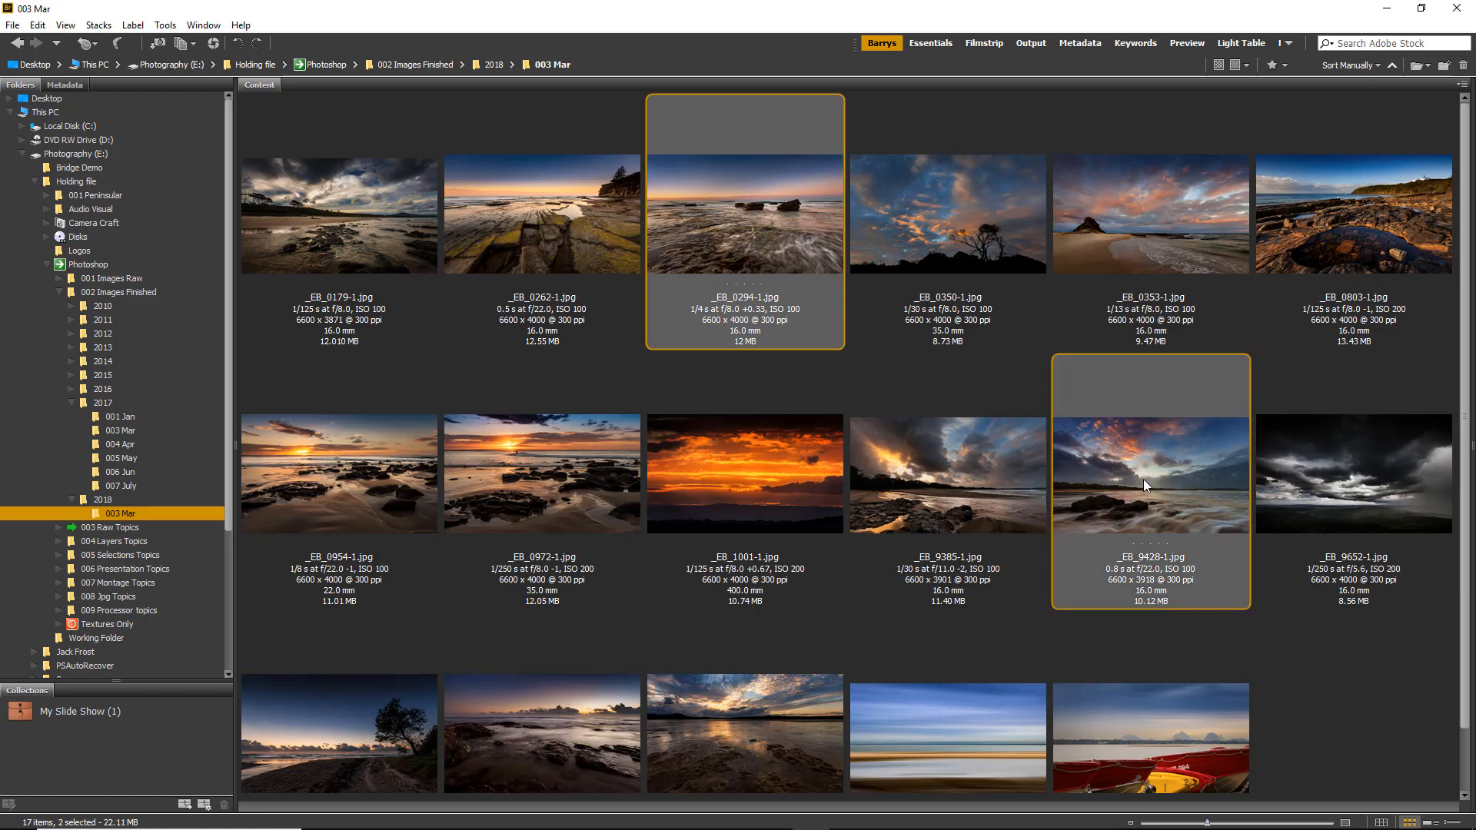
ctrl+click(735, 748)
ctrl+click(371, 496)
drag(357, 483, 125, 712)
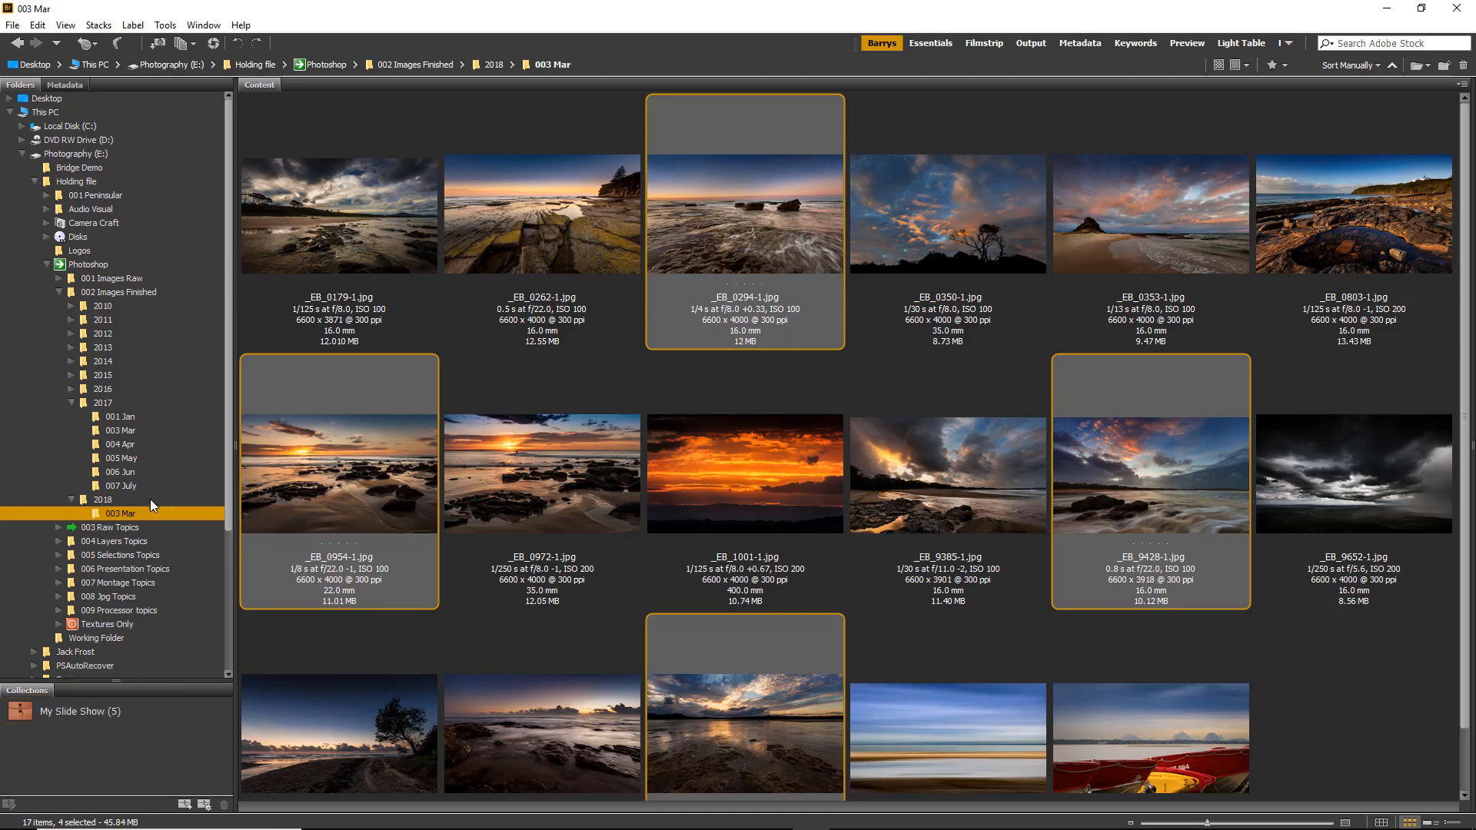
Browse the 2017 folder 007 July, and add seascapes _BEB6848-1 and _BEB6910-1 from 006 Jun to the My Slide Show collection.
click(121, 486)
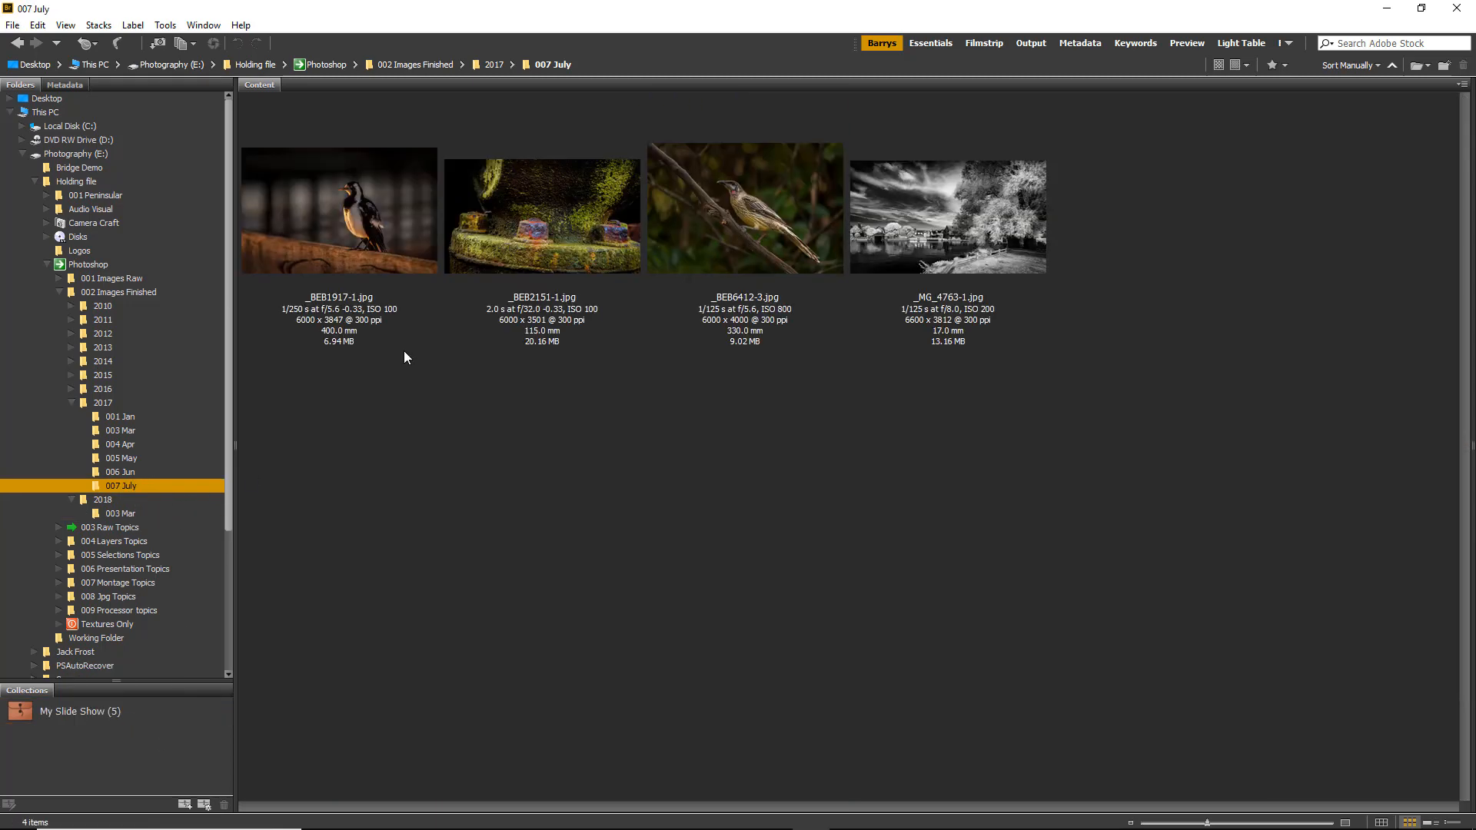
click(119, 472)
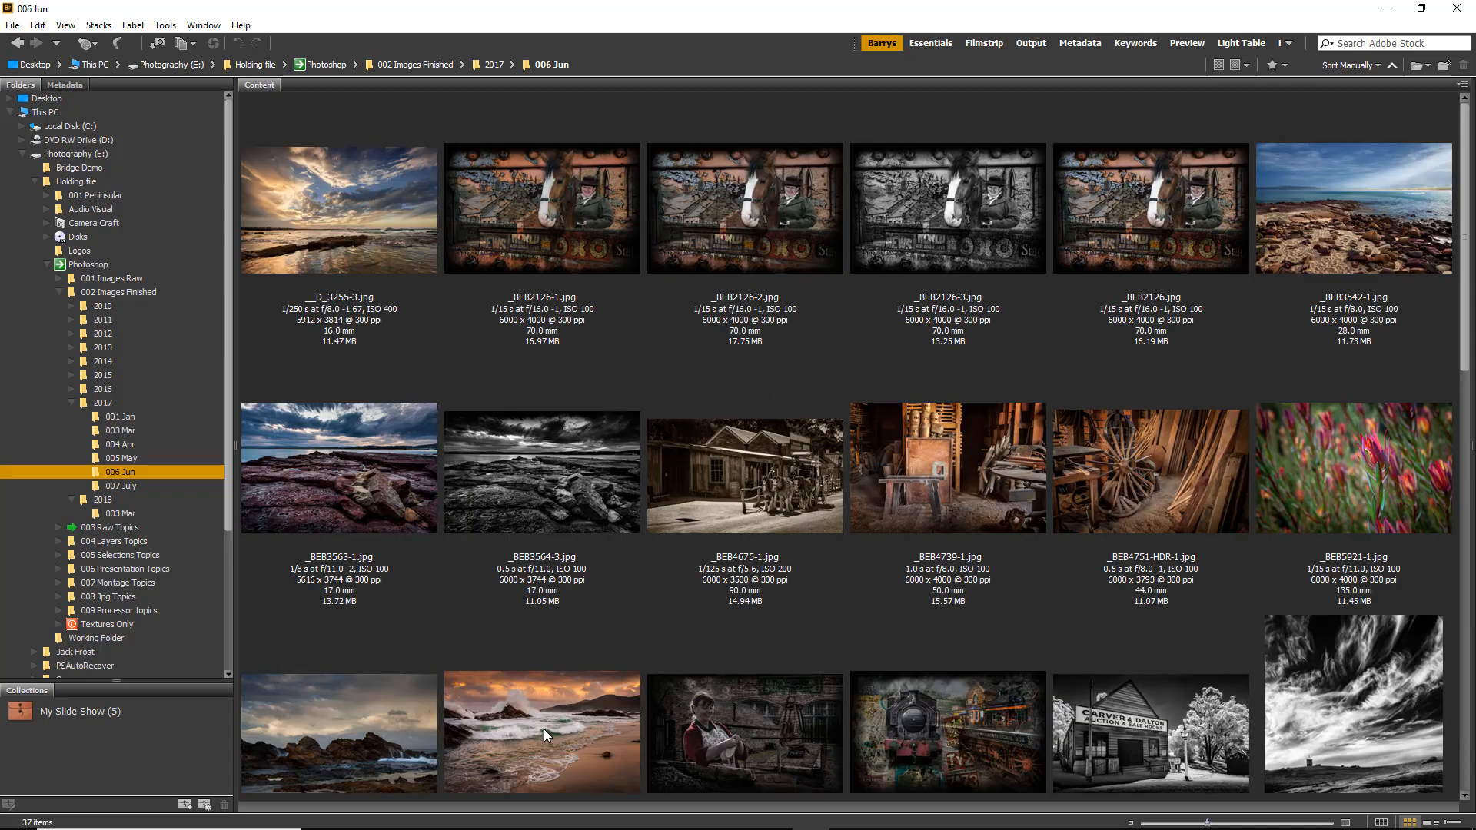
click(367, 723)
ctrl+click(524, 721)
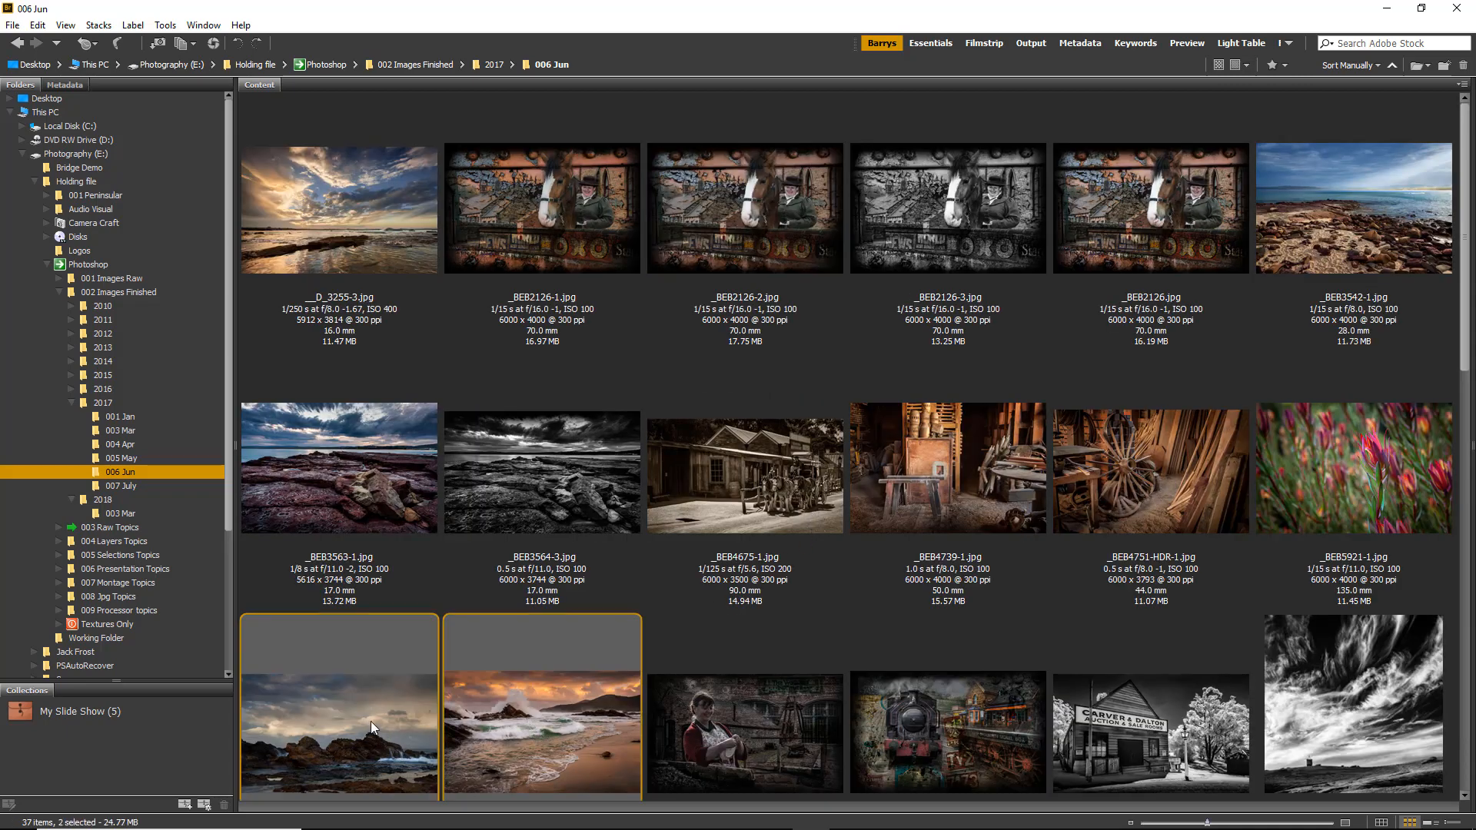
drag(370, 721, 108, 714)
Add _BEB3408-1, _BEB1566-3 and _BEB7362-1 from the 2017 folder 005 May to the My Slide Show collection.
click(113, 458)
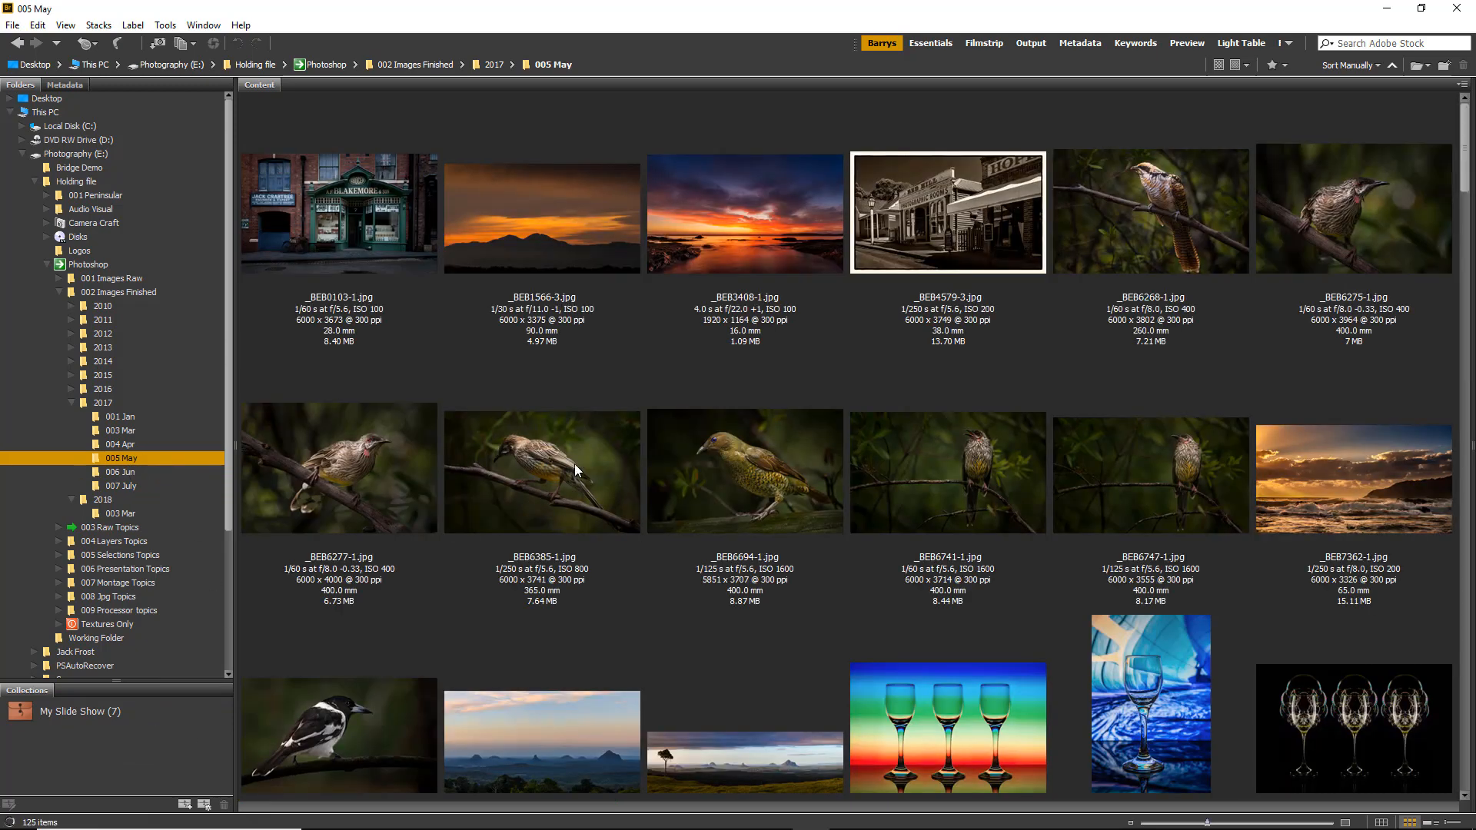
click(740, 218)
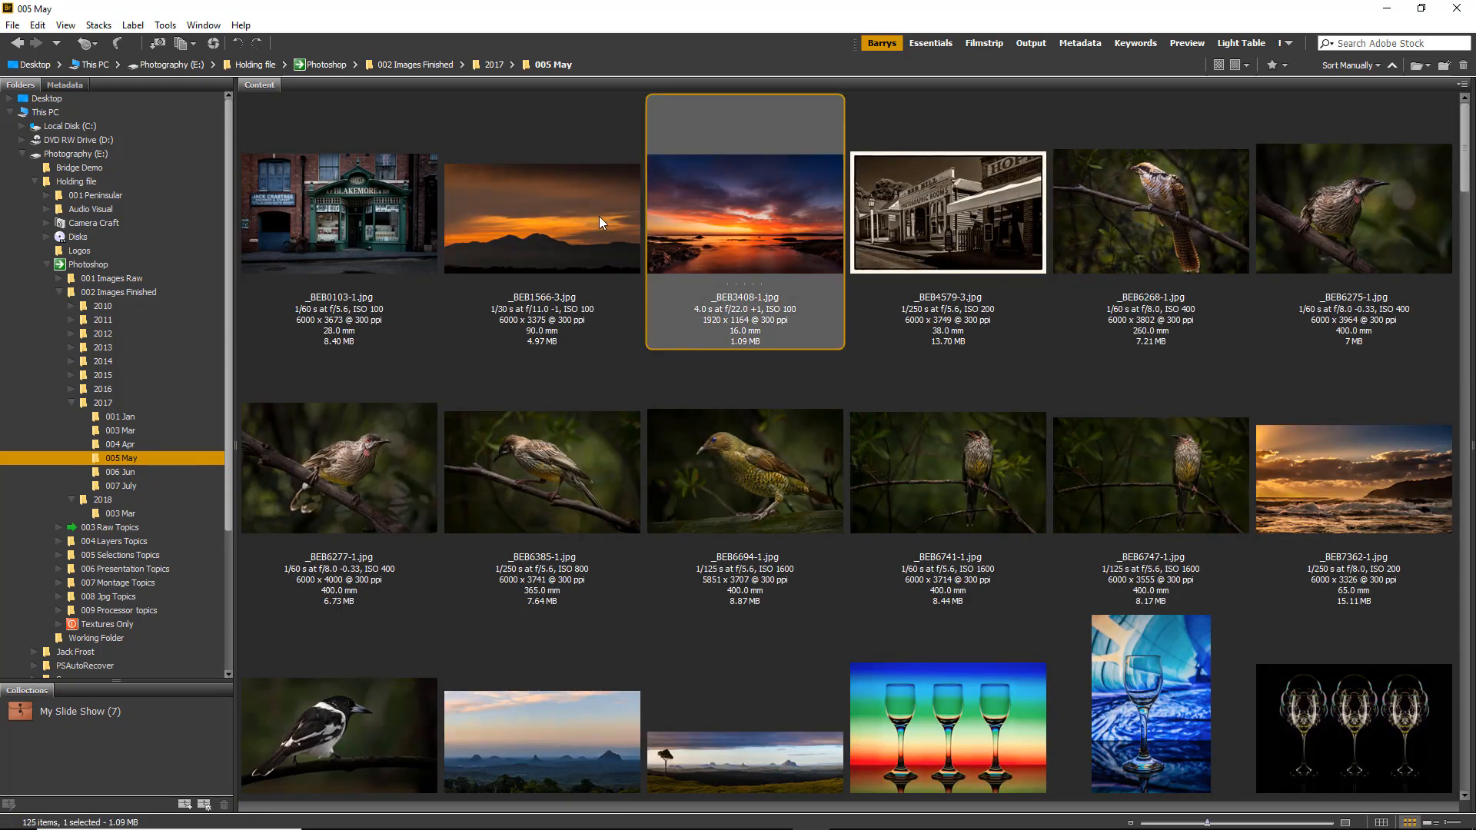
ctrl+click(580, 230)
ctrl+click(1399, 515)
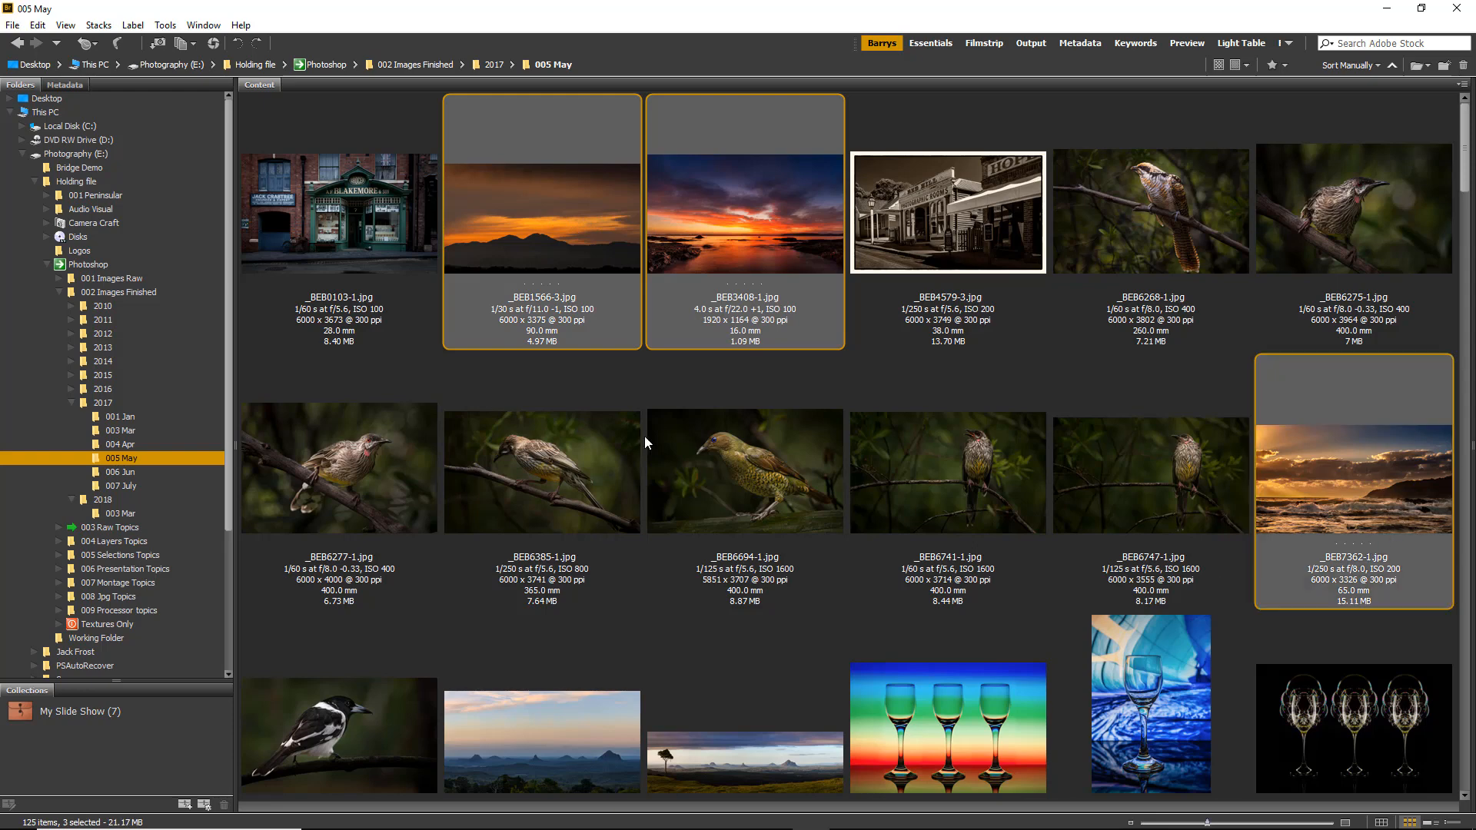
drag(540, 220, 110, 713)
Open the My Slide Show collection and remove _BEB3199-1.jpg and _BEB1566-3.jpg from it.
click(121, 418)
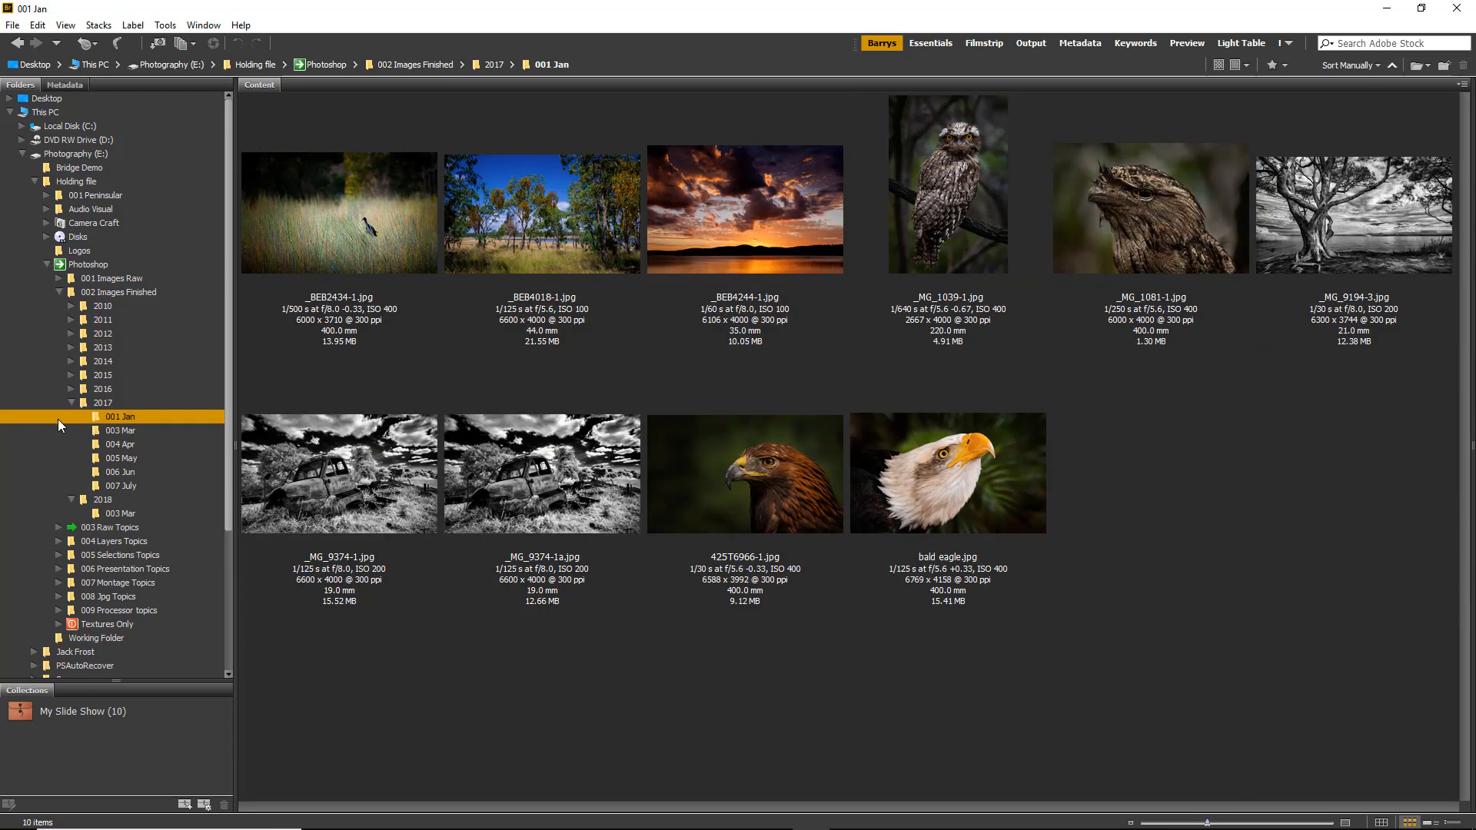
click(90, 715)
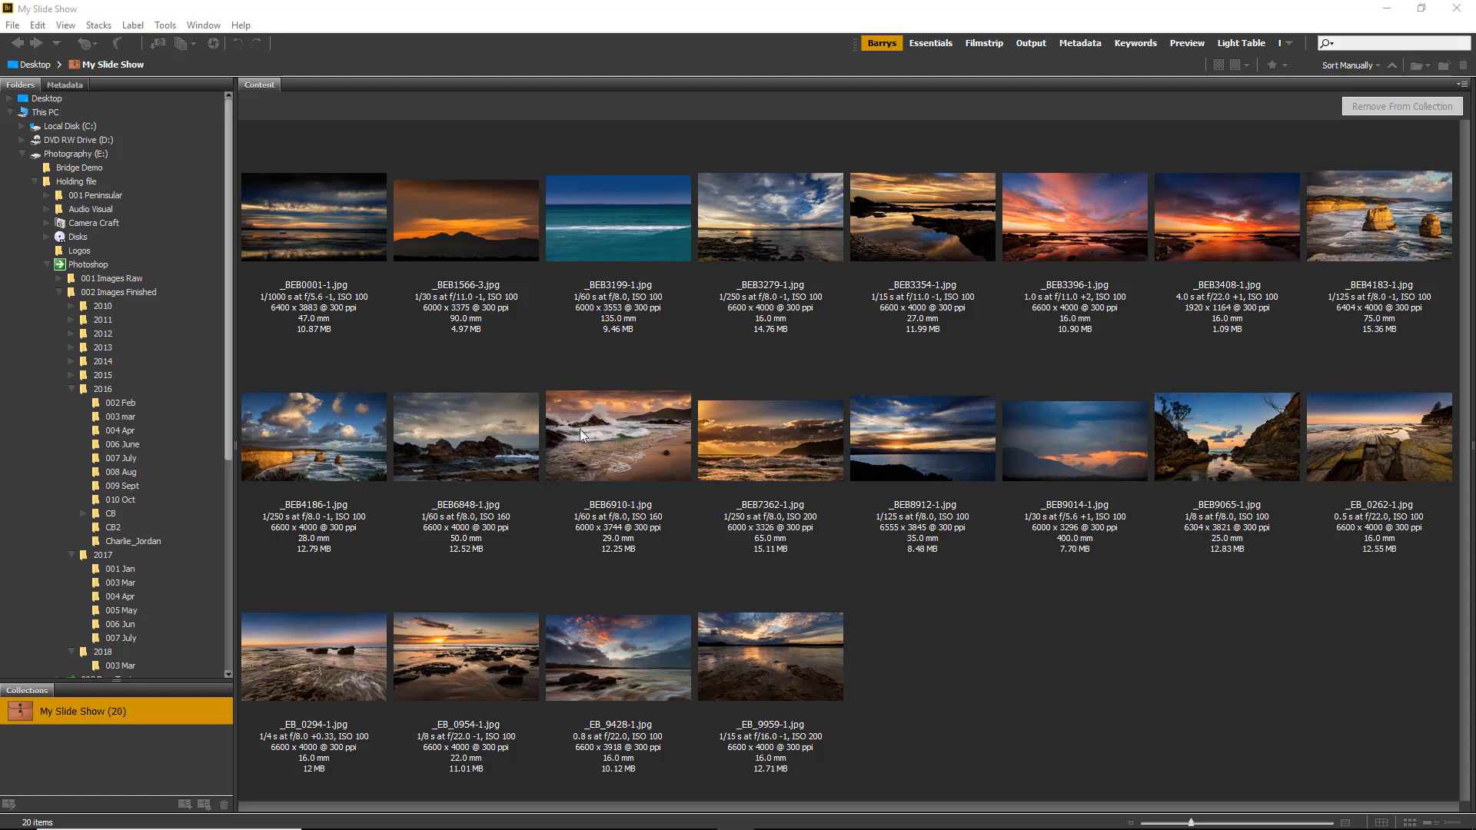
click(598, 214)
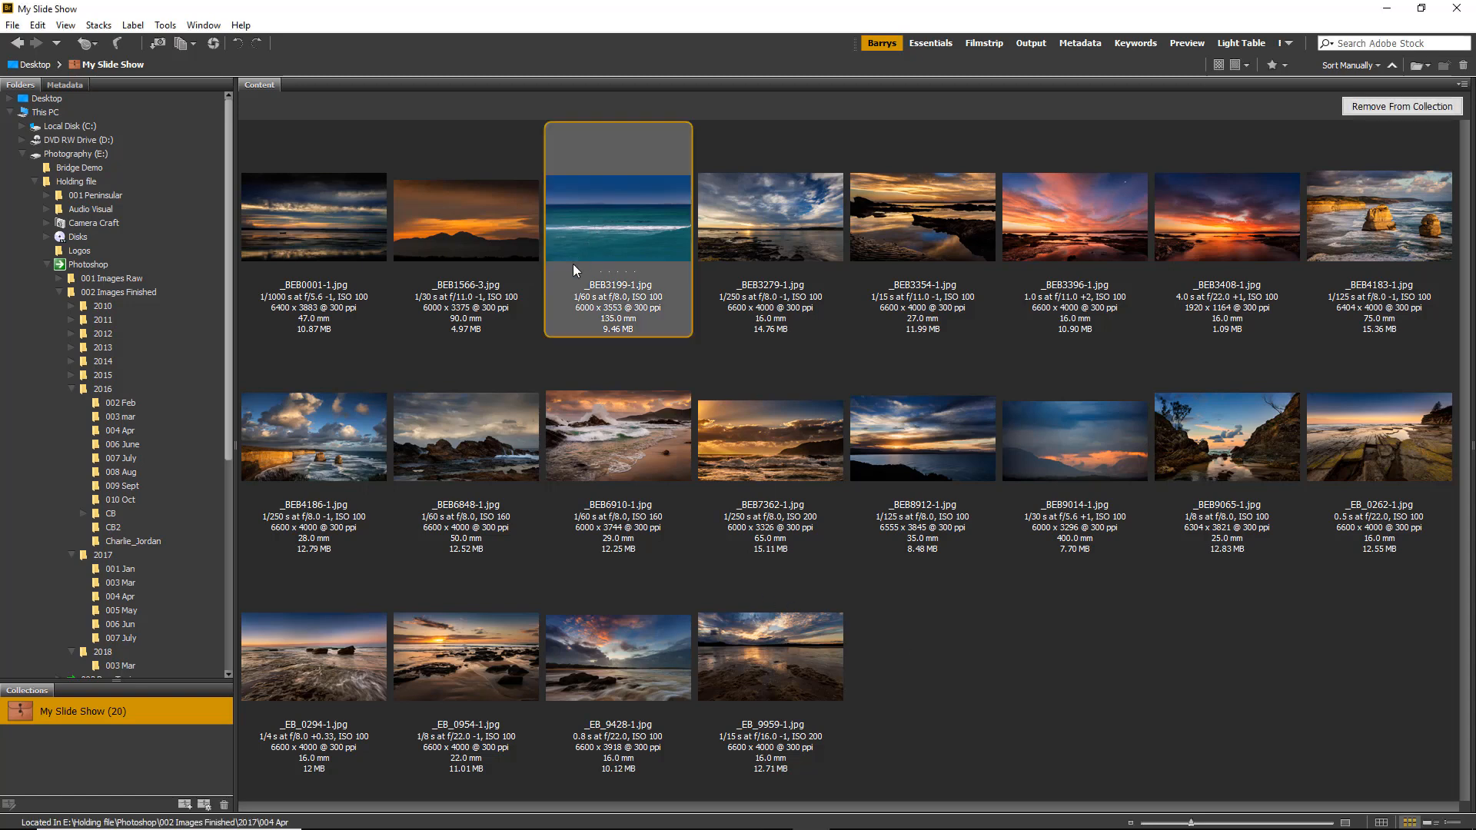
ctrl+click(478, 211)
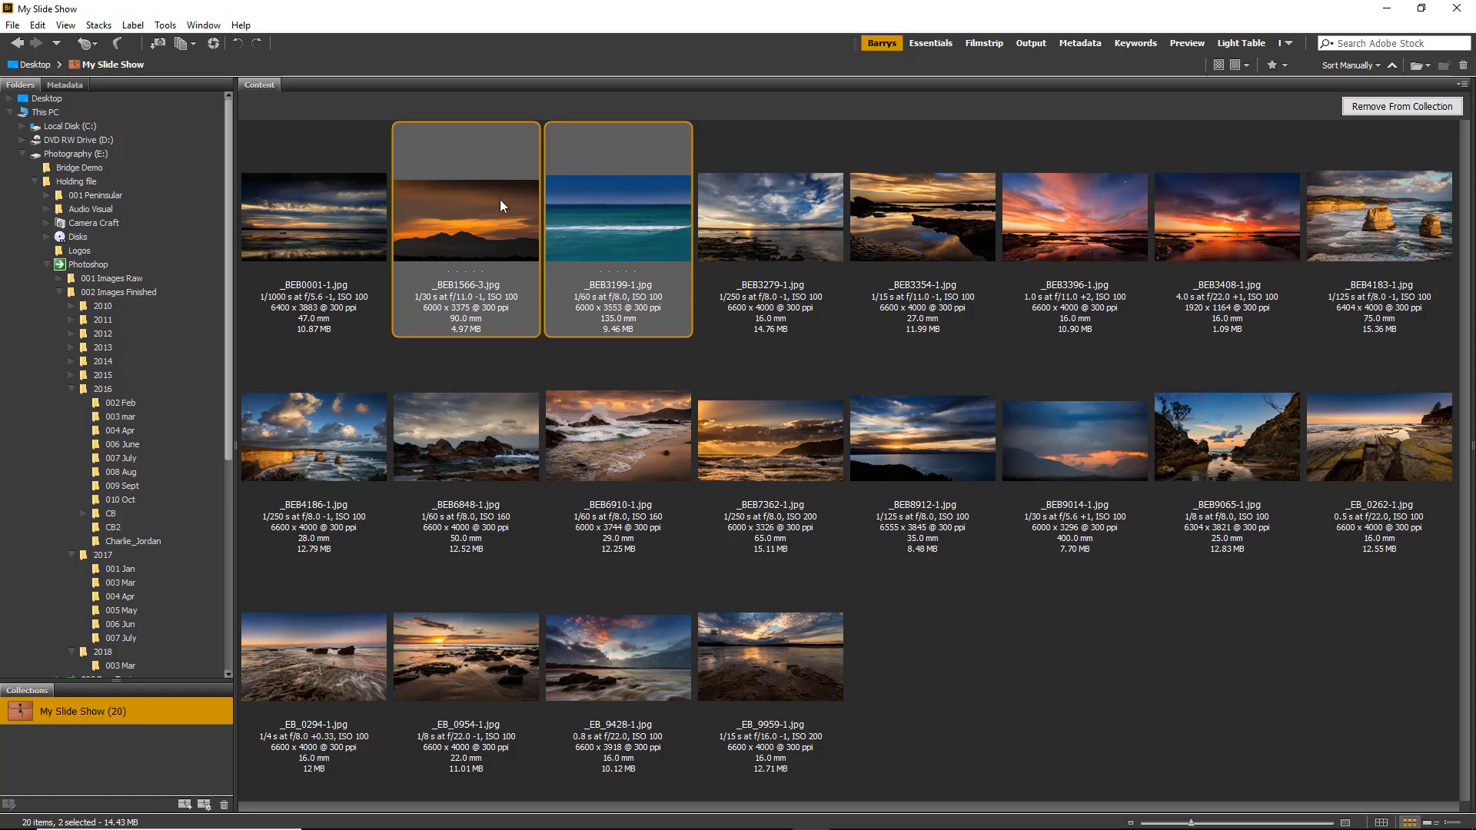
click(1371, 108)
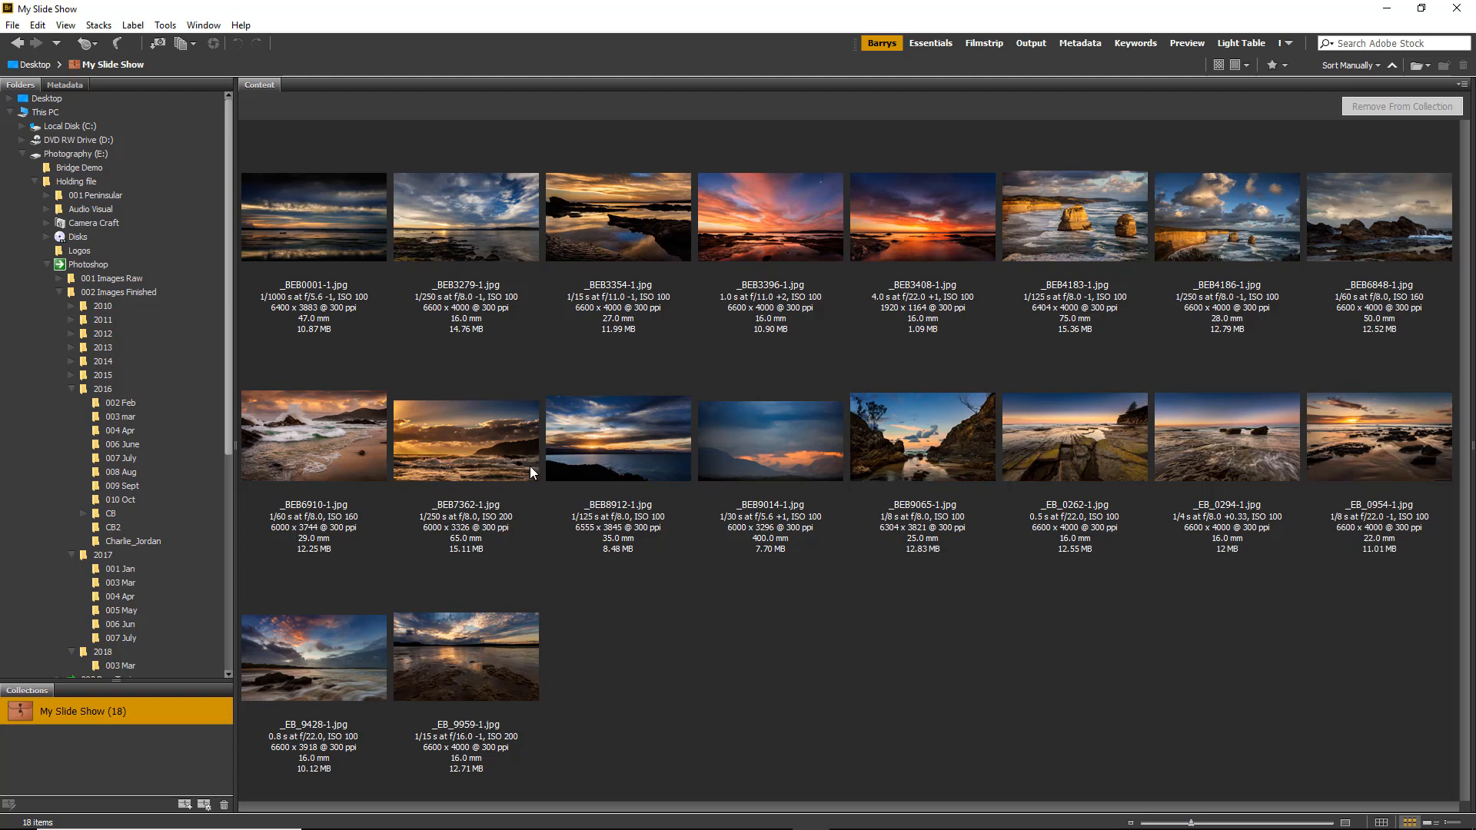
Copy all images in the collection to the My Slide Show folder on the Photography (E:) drive and open that folder.
click(331, 211)
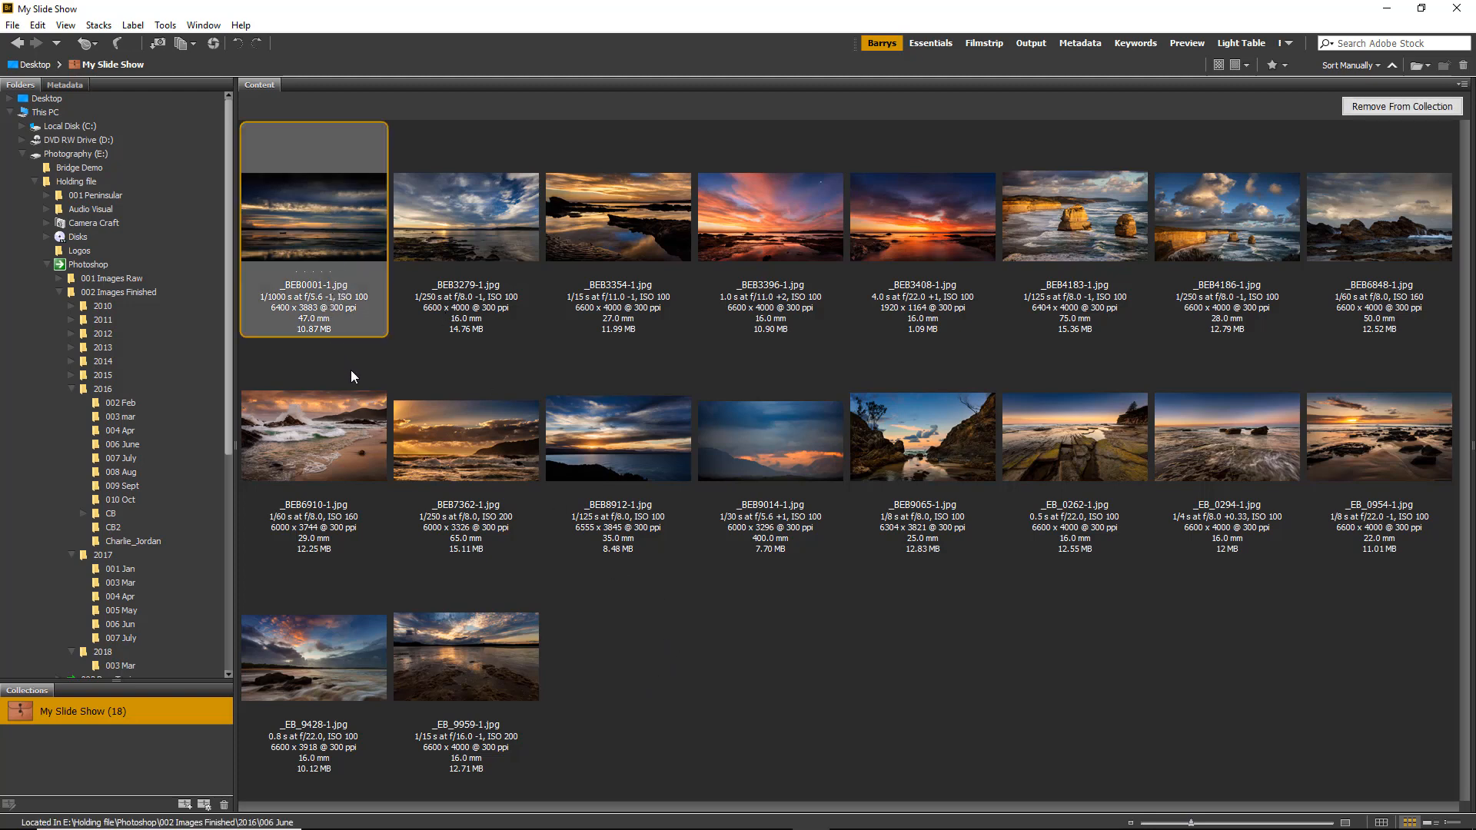
key(ctrl+a)
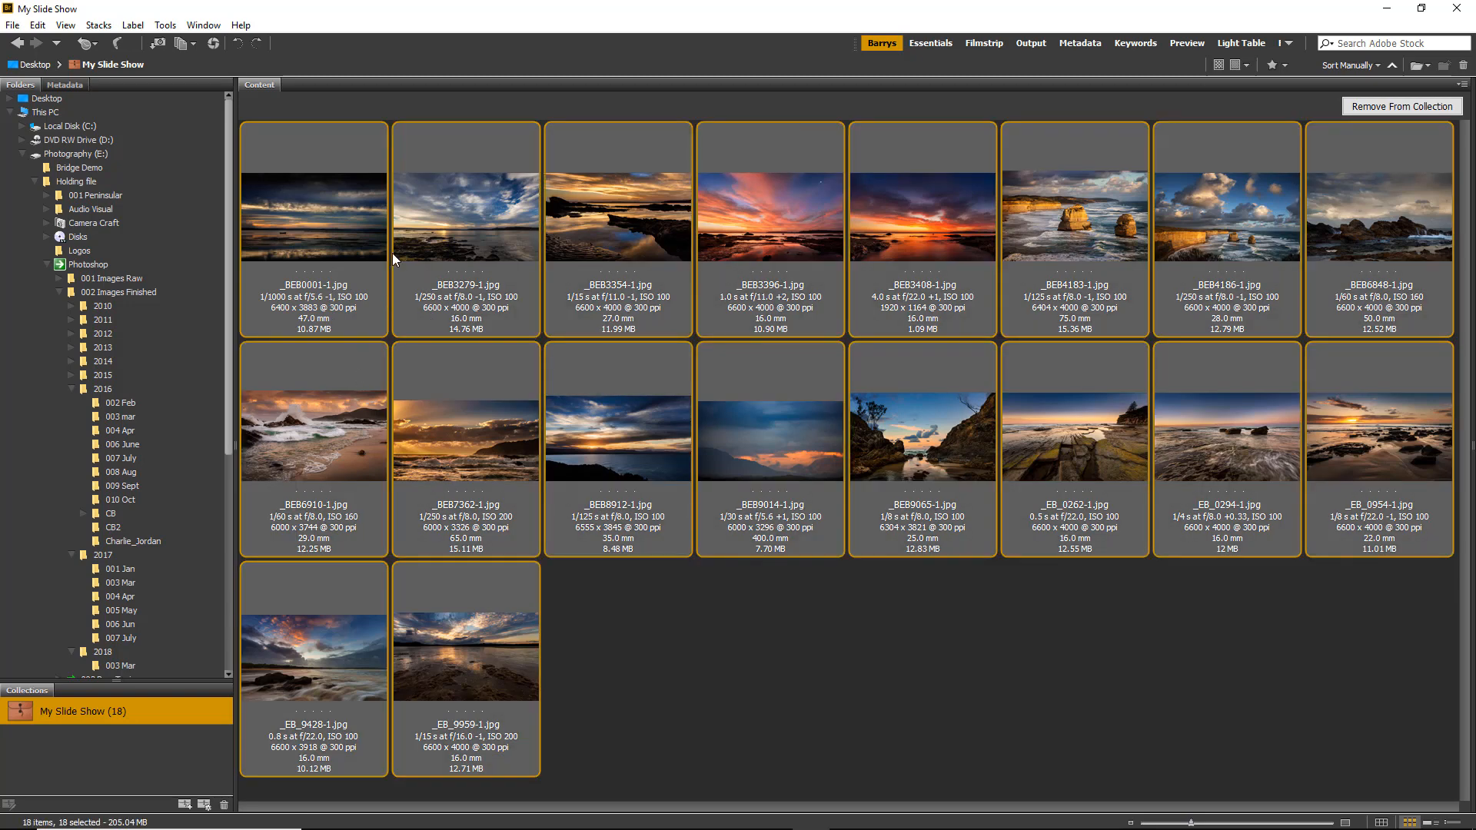
right_click(353, 233)
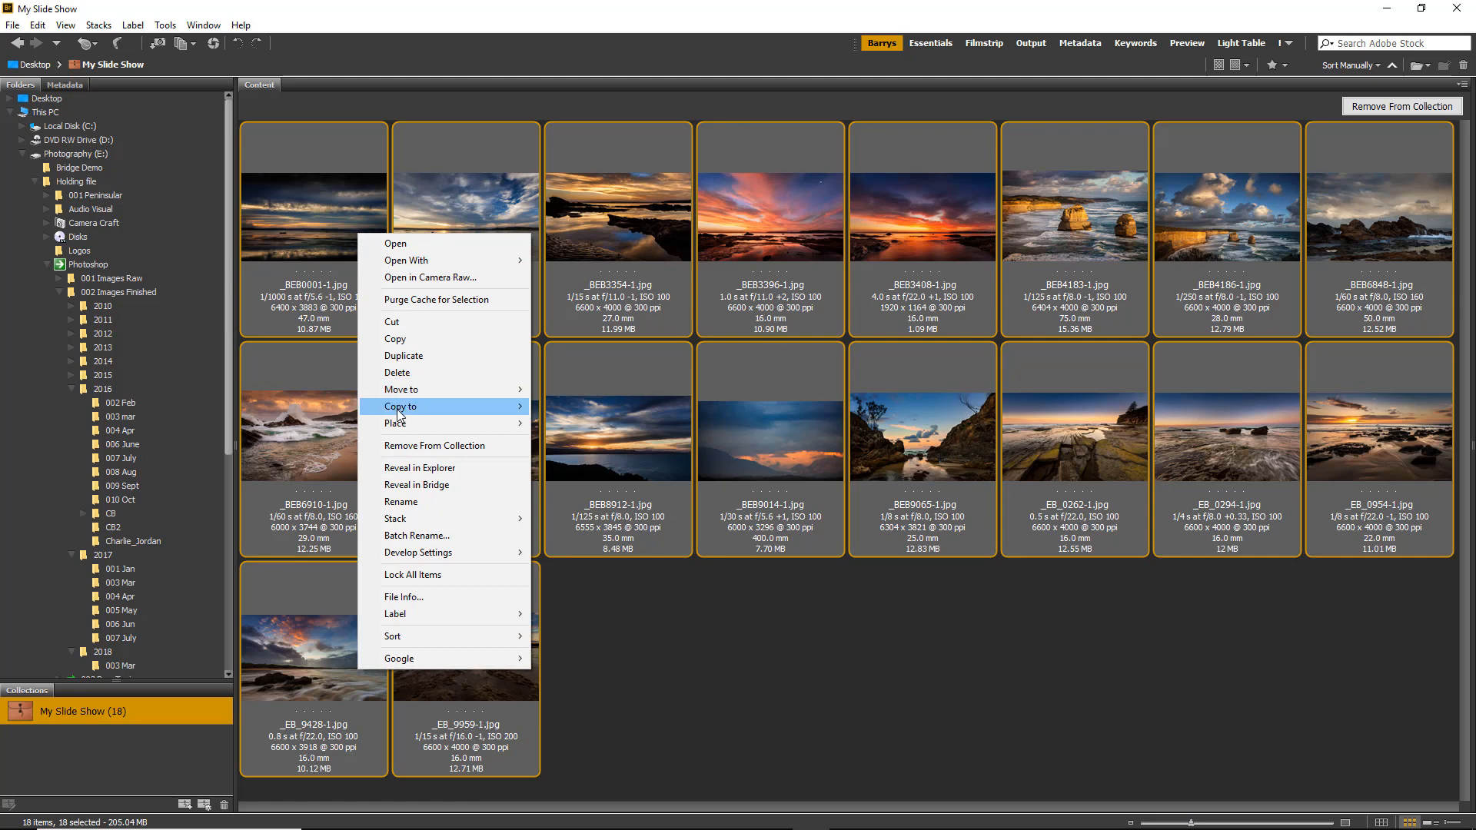
mouse_move(400, 411)
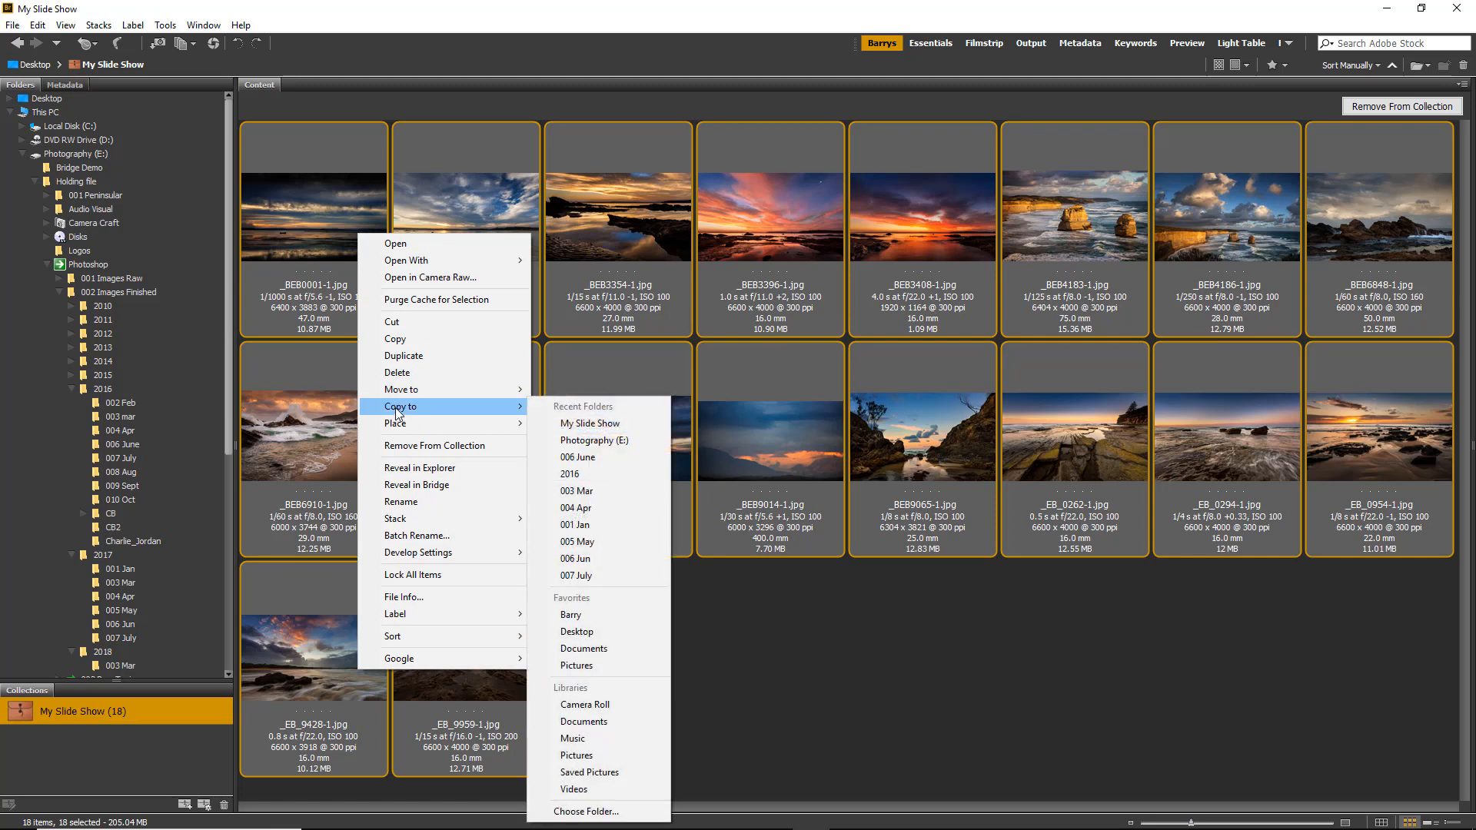
click(593, 423)
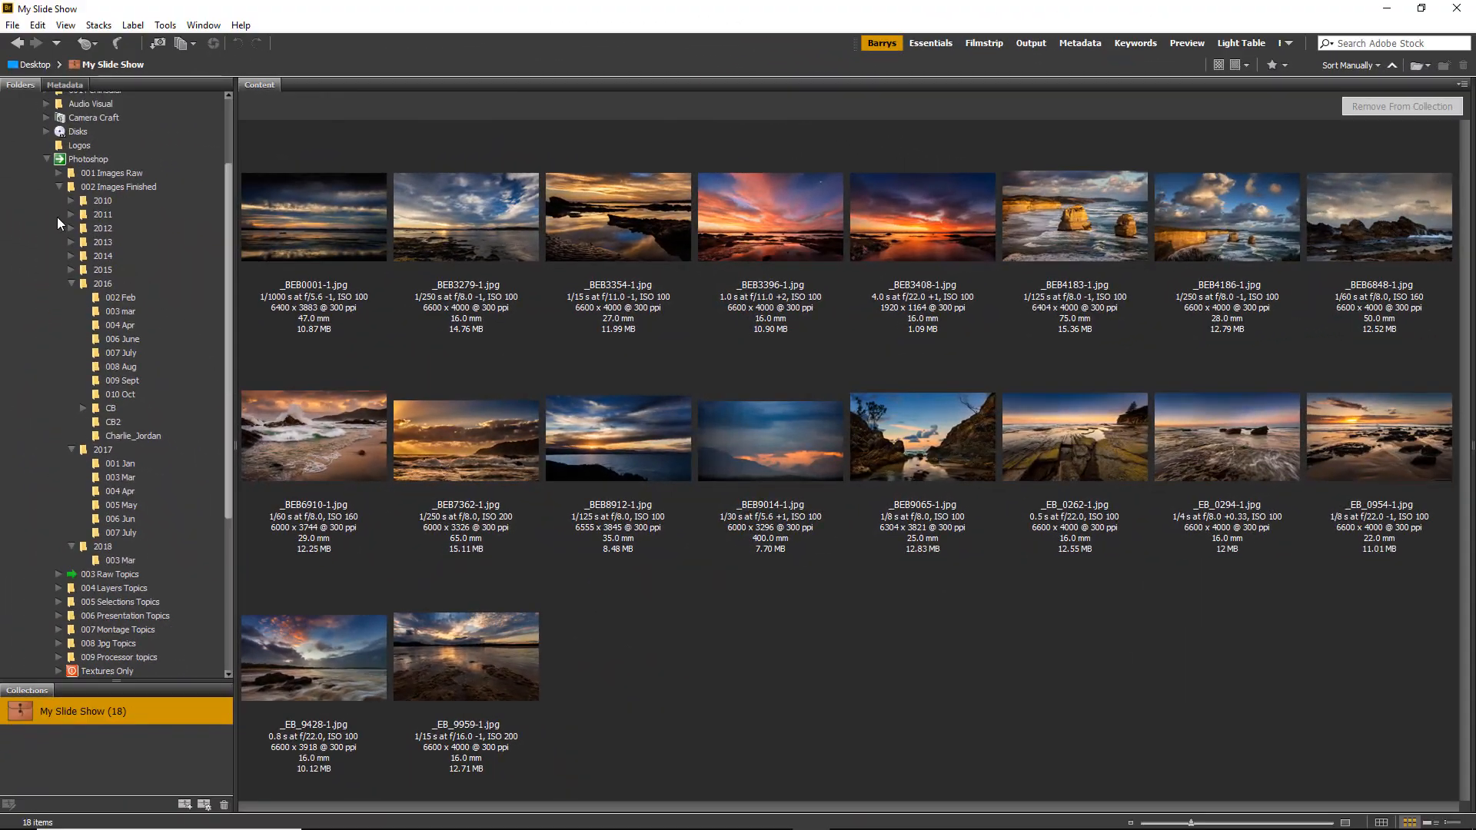
click(46, 157)
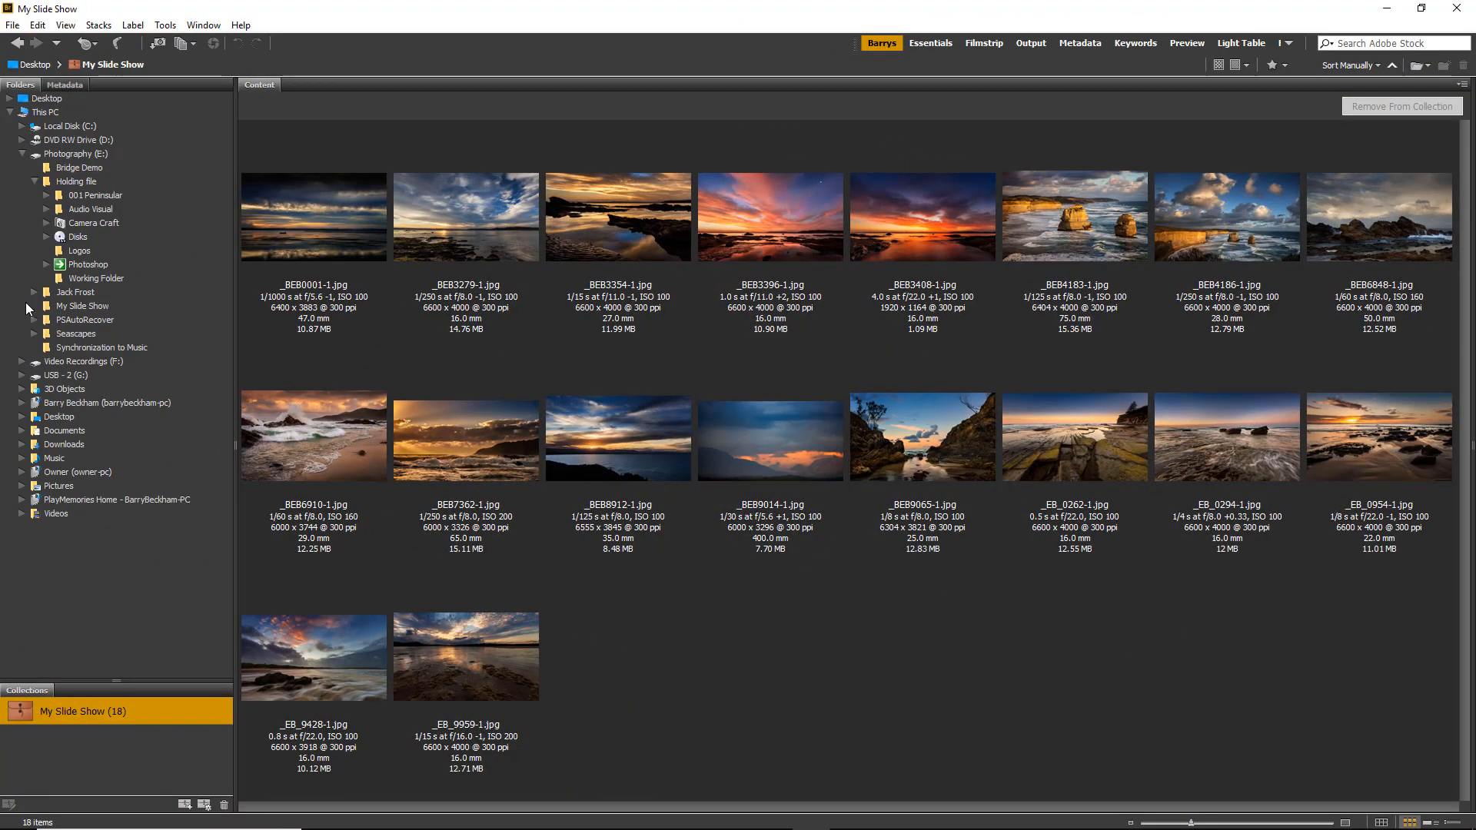
click(76, 306)
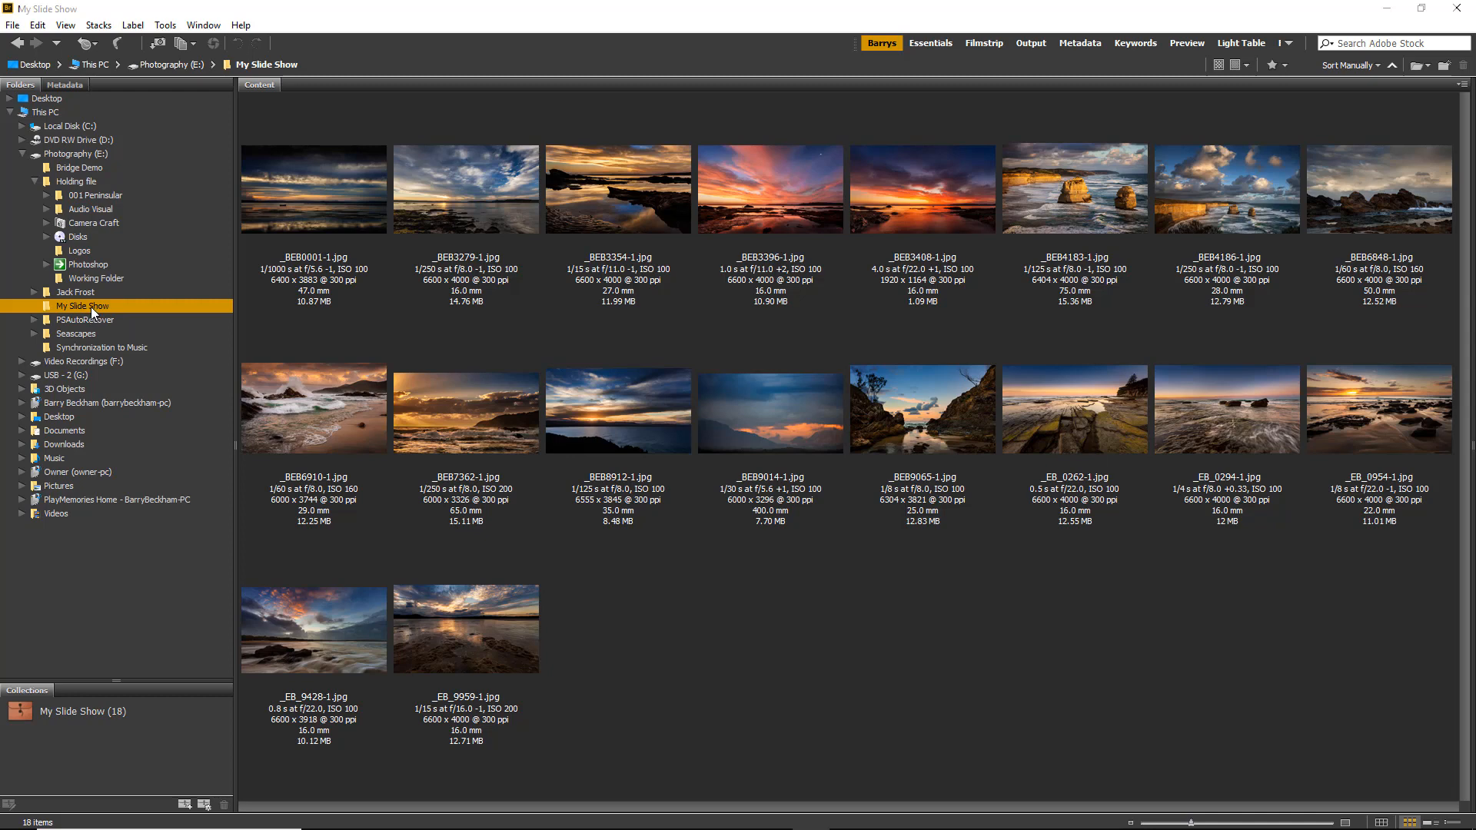
Remove all images from the My Slide Show collection and delete the collection.
click(68, 712)
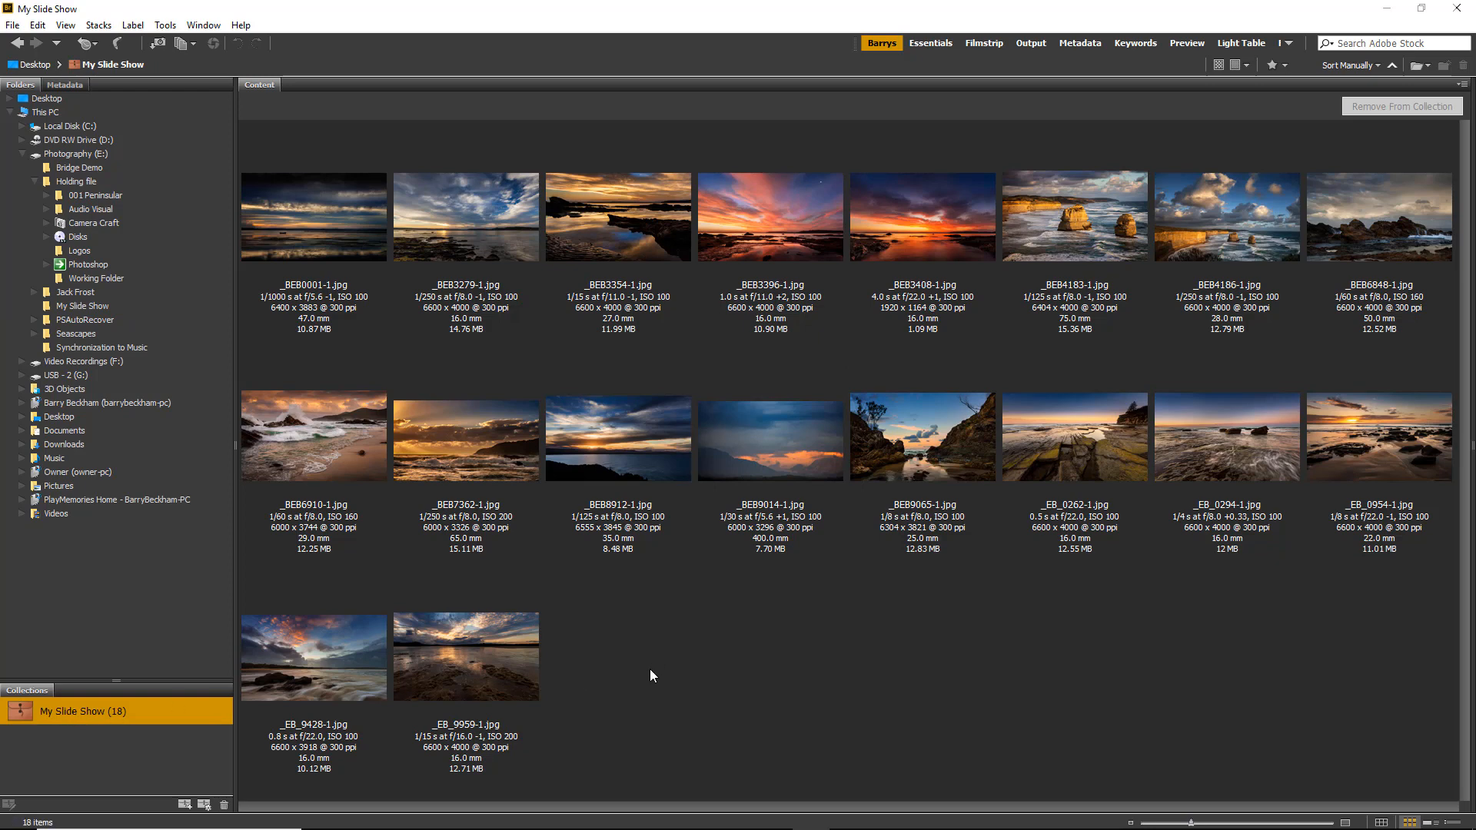
key(ctrl+a)
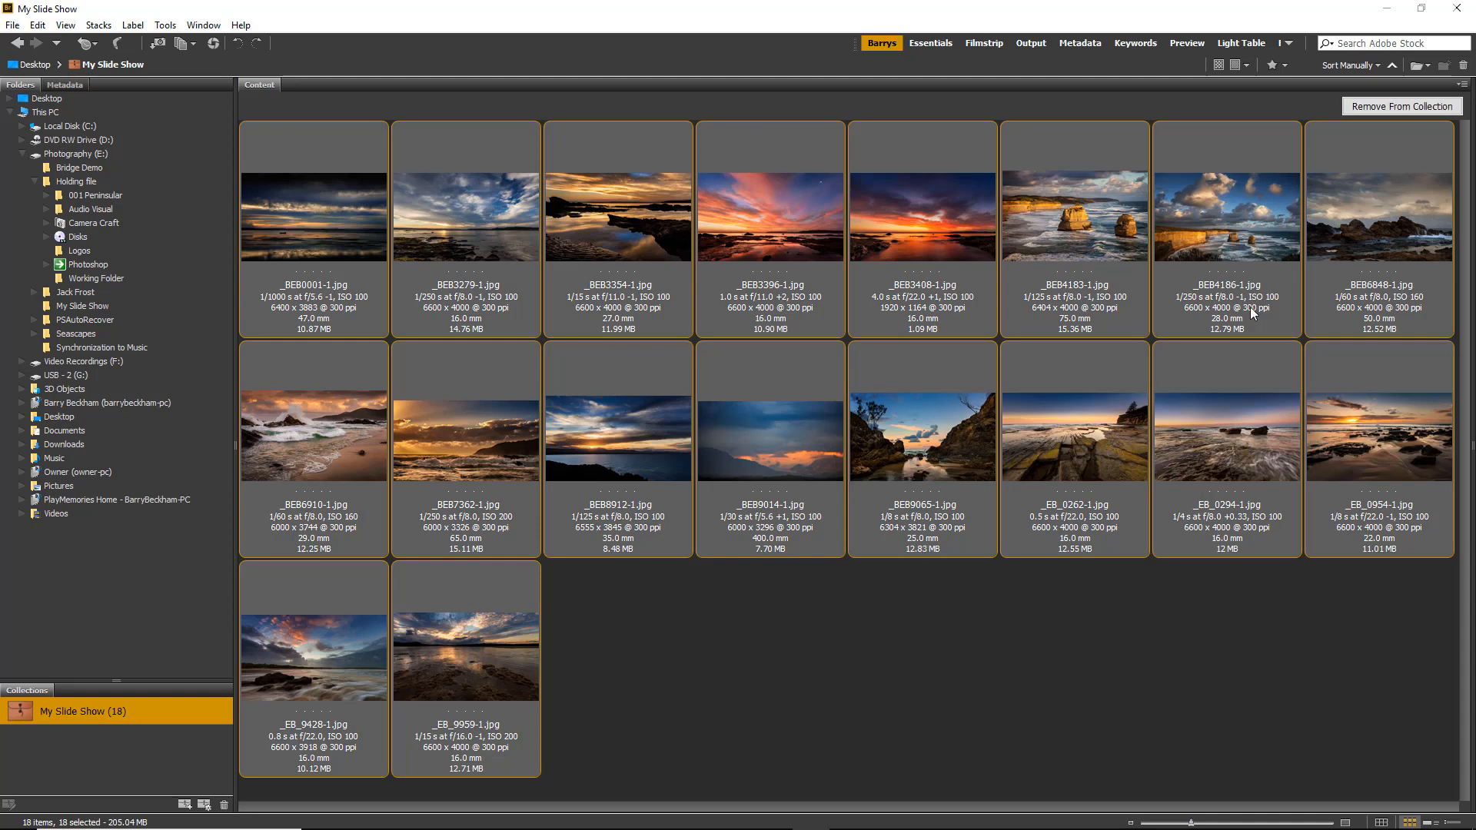
click(1384, 108)
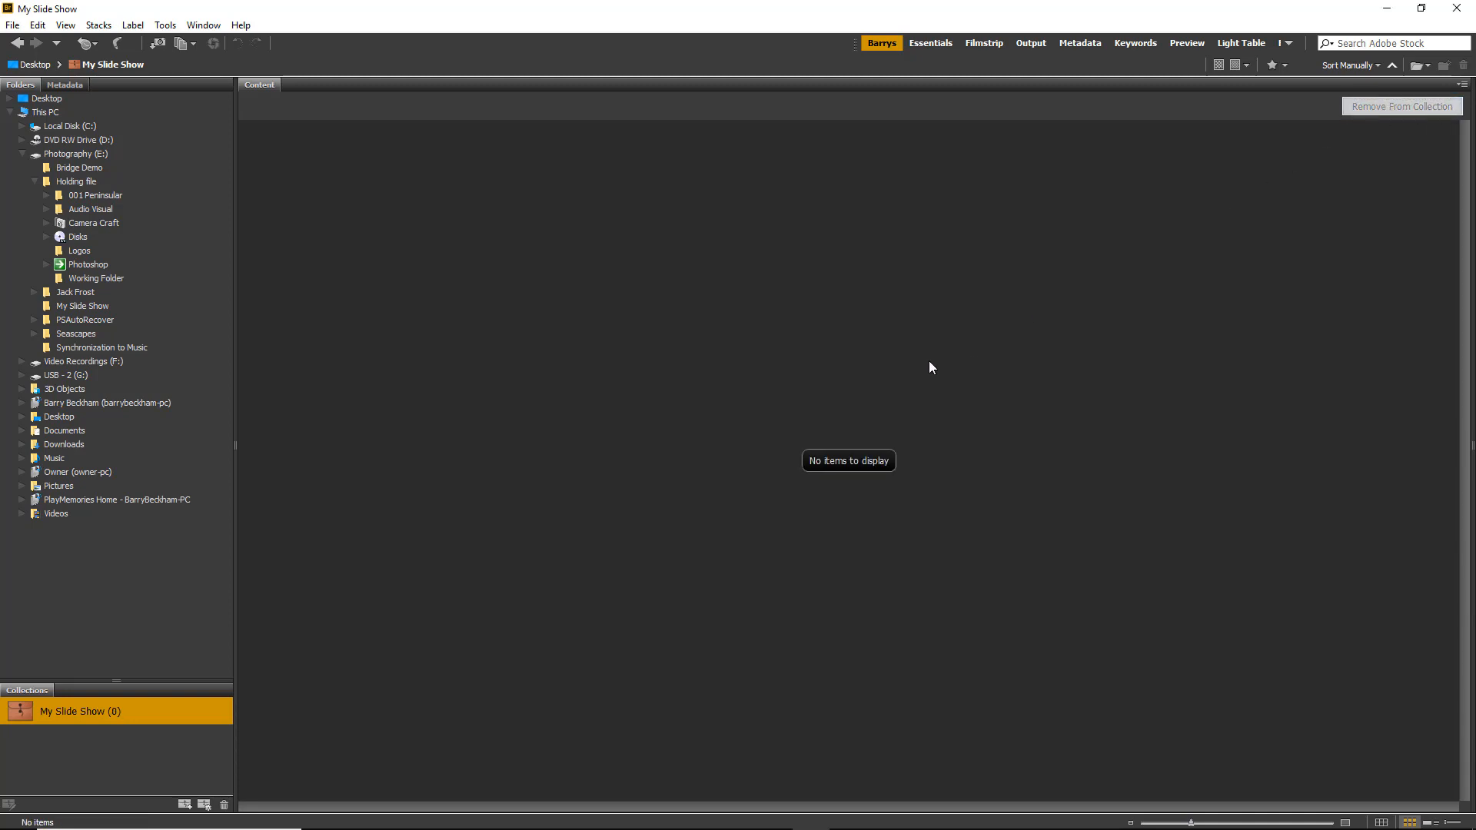
click(224, 805)
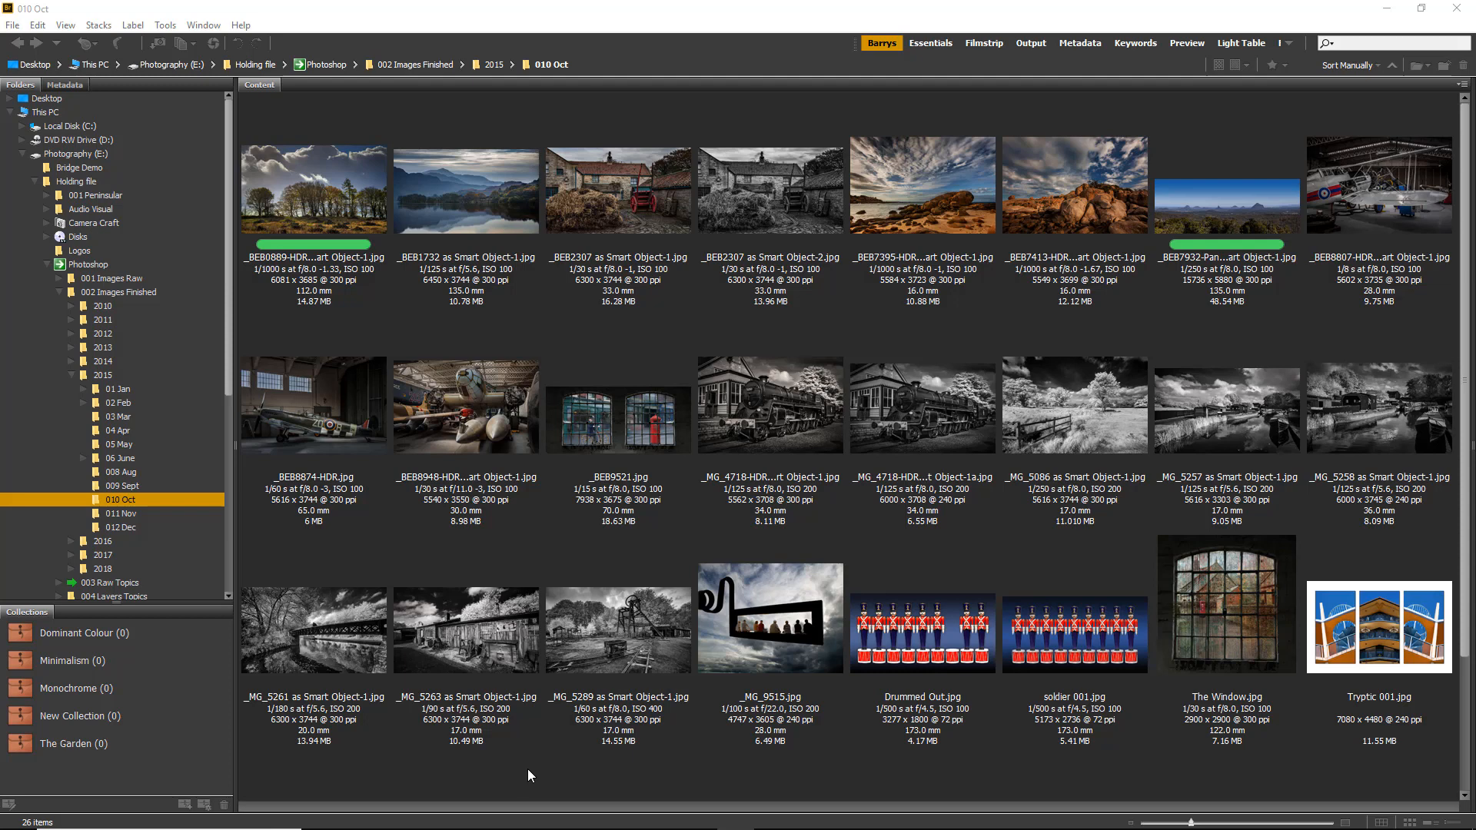
Add _MG_4718-HDR 1a, _MG_5258, _BEB2307 Object-2, _MG_5289, _MG_5263 and _MG_5261 from the 2015 folder 010 Oct to the Monochrome collection.
click(913, 403)
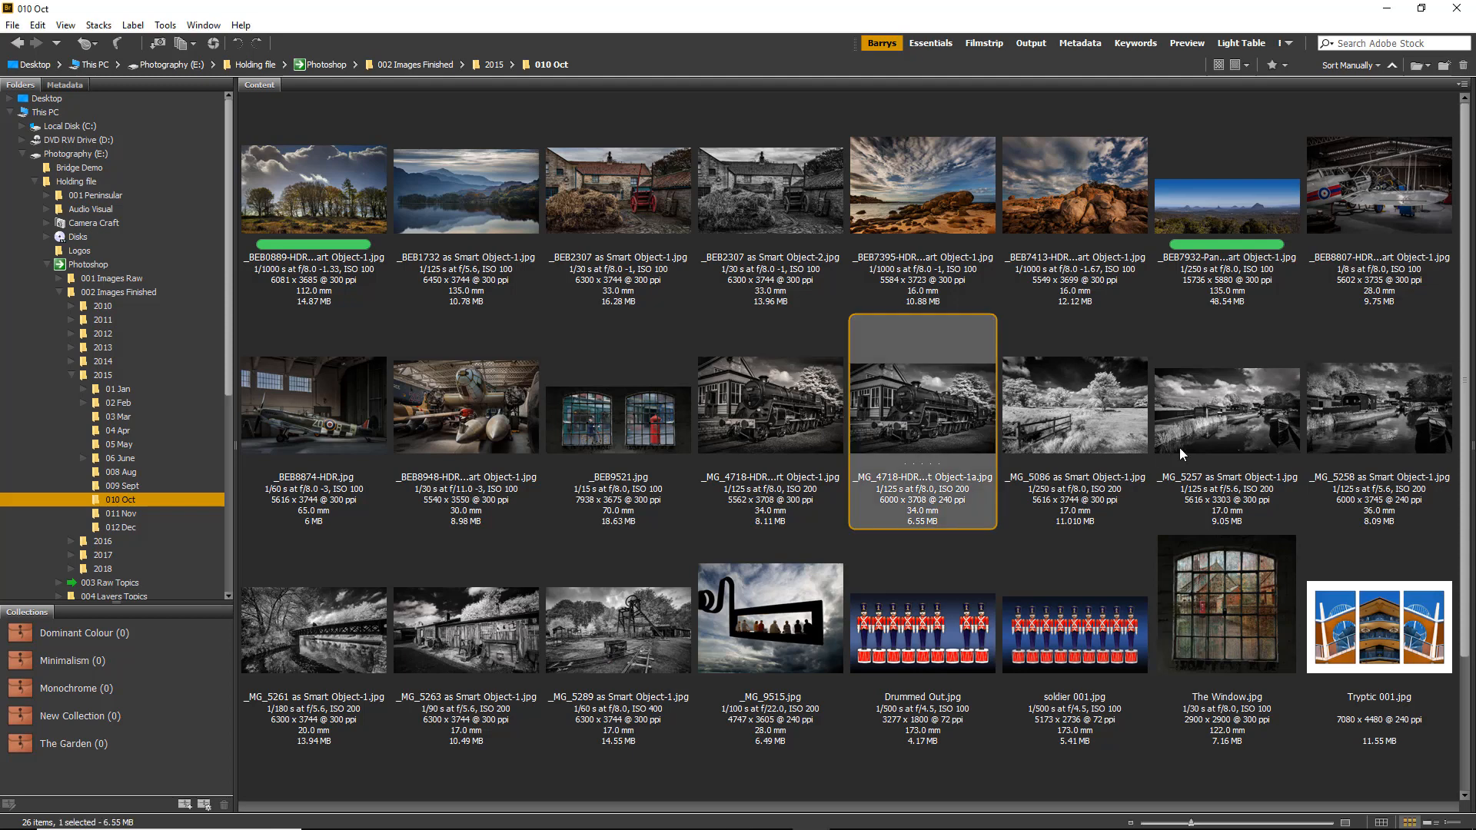
ctrl+click(1363, 403)
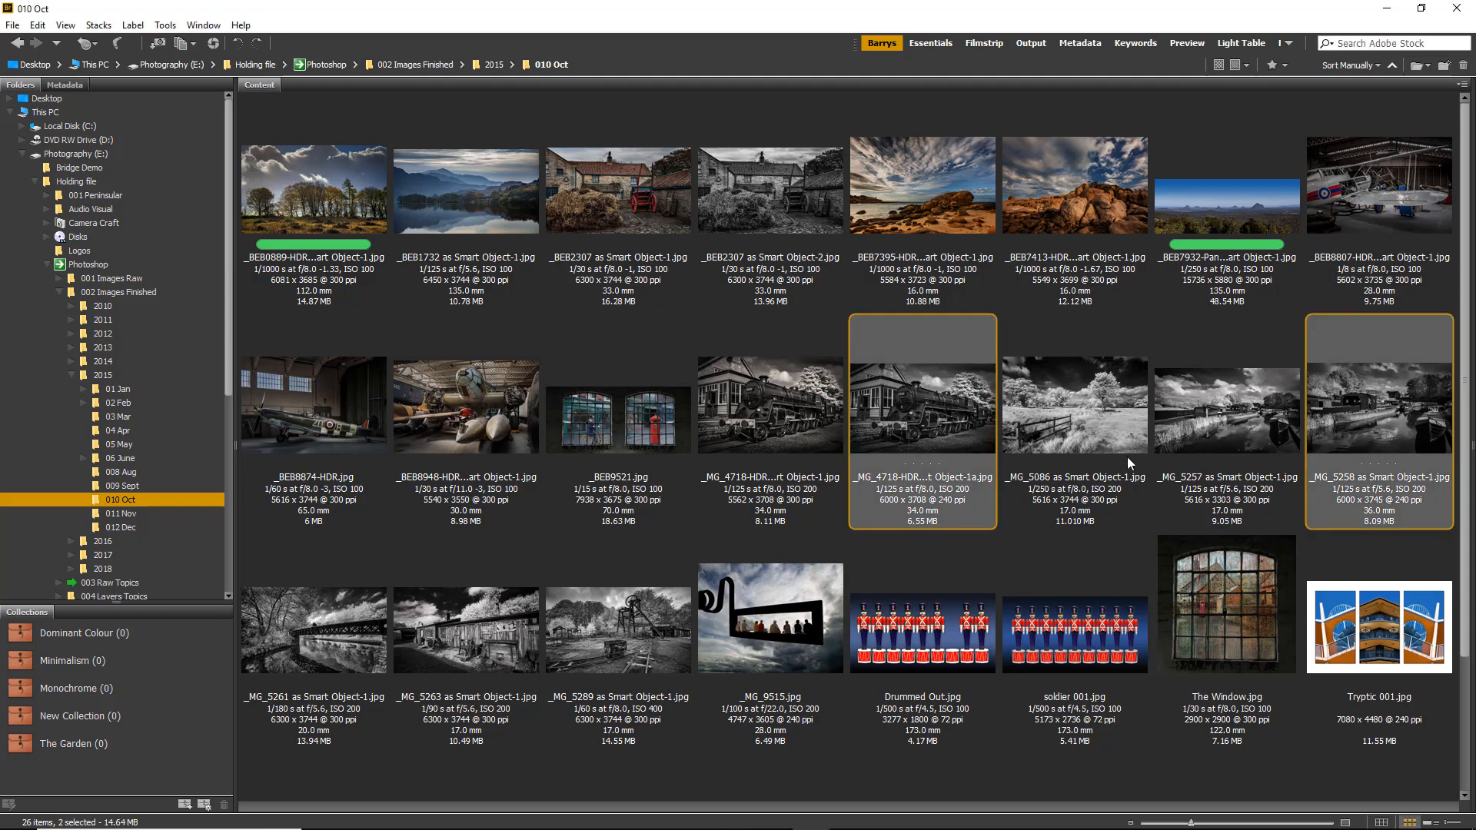
ctrl+click(812, 209)
ctrl+click(638, 636)
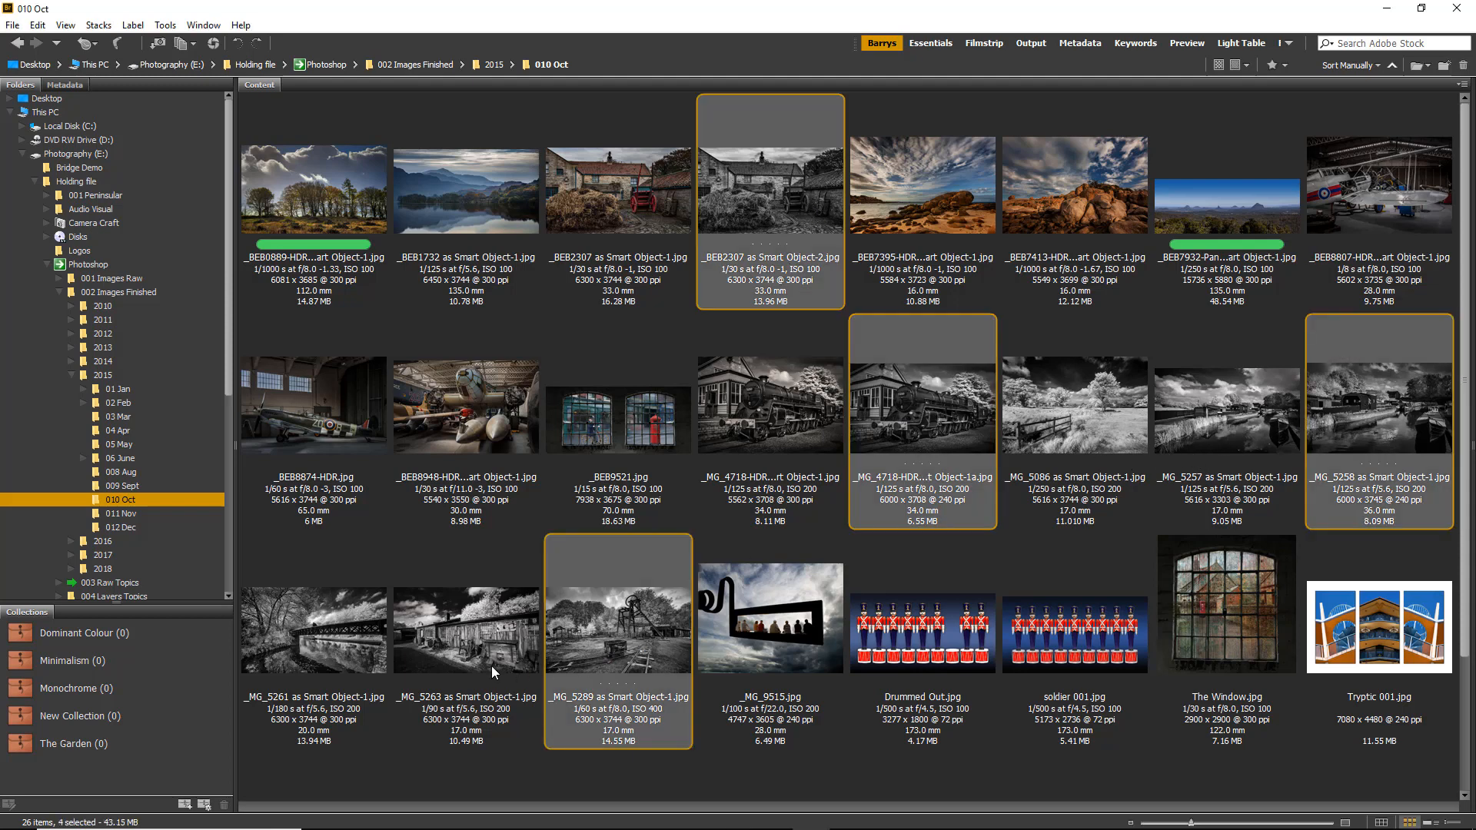
ctrl+click(487, 661)
ctrl+click(306, 661)
drag(289, 652, 115, 694)
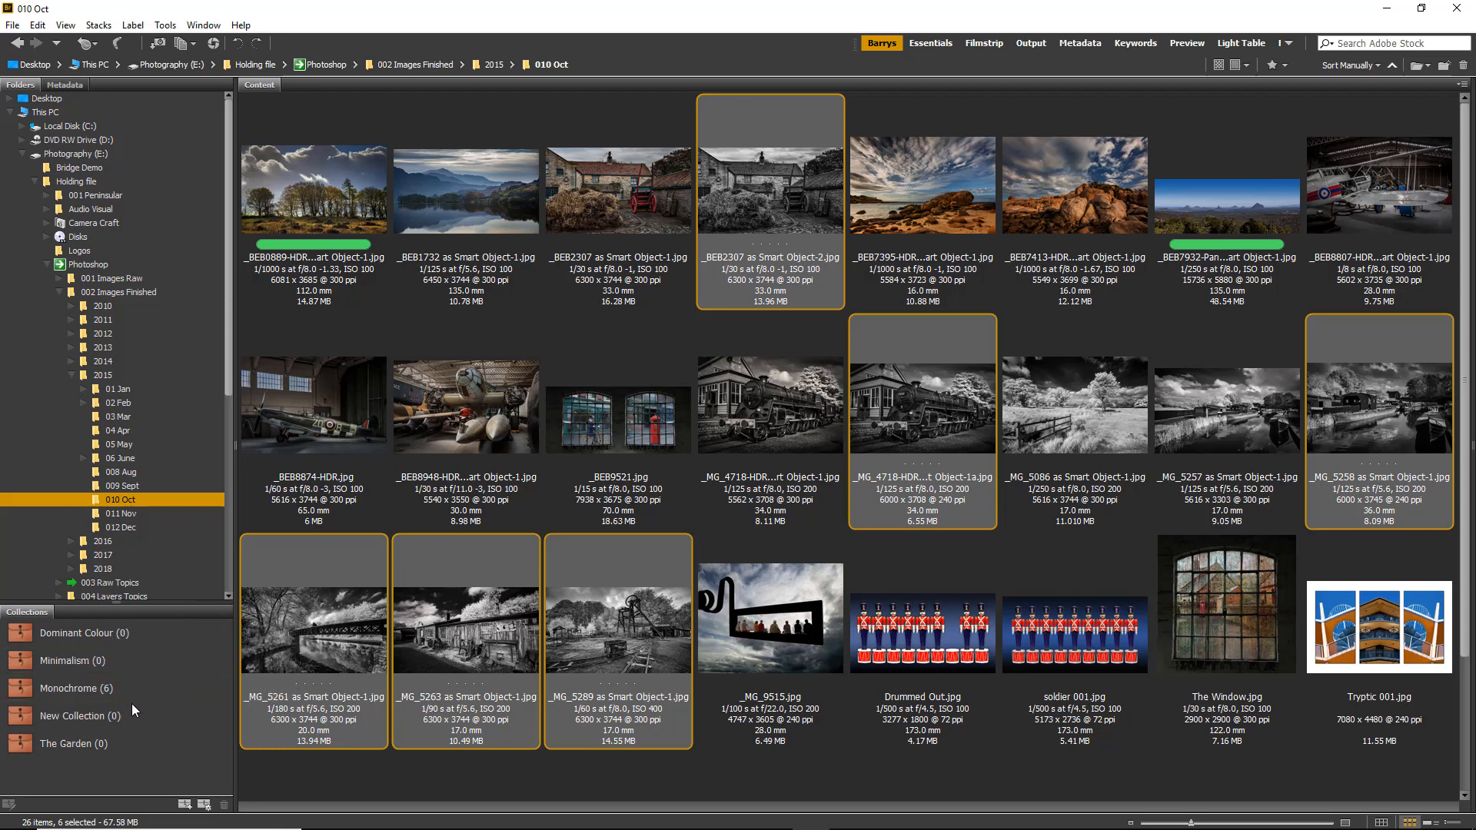
Open the Monochrome collection and view its images in Review mode.
click(53, 688)
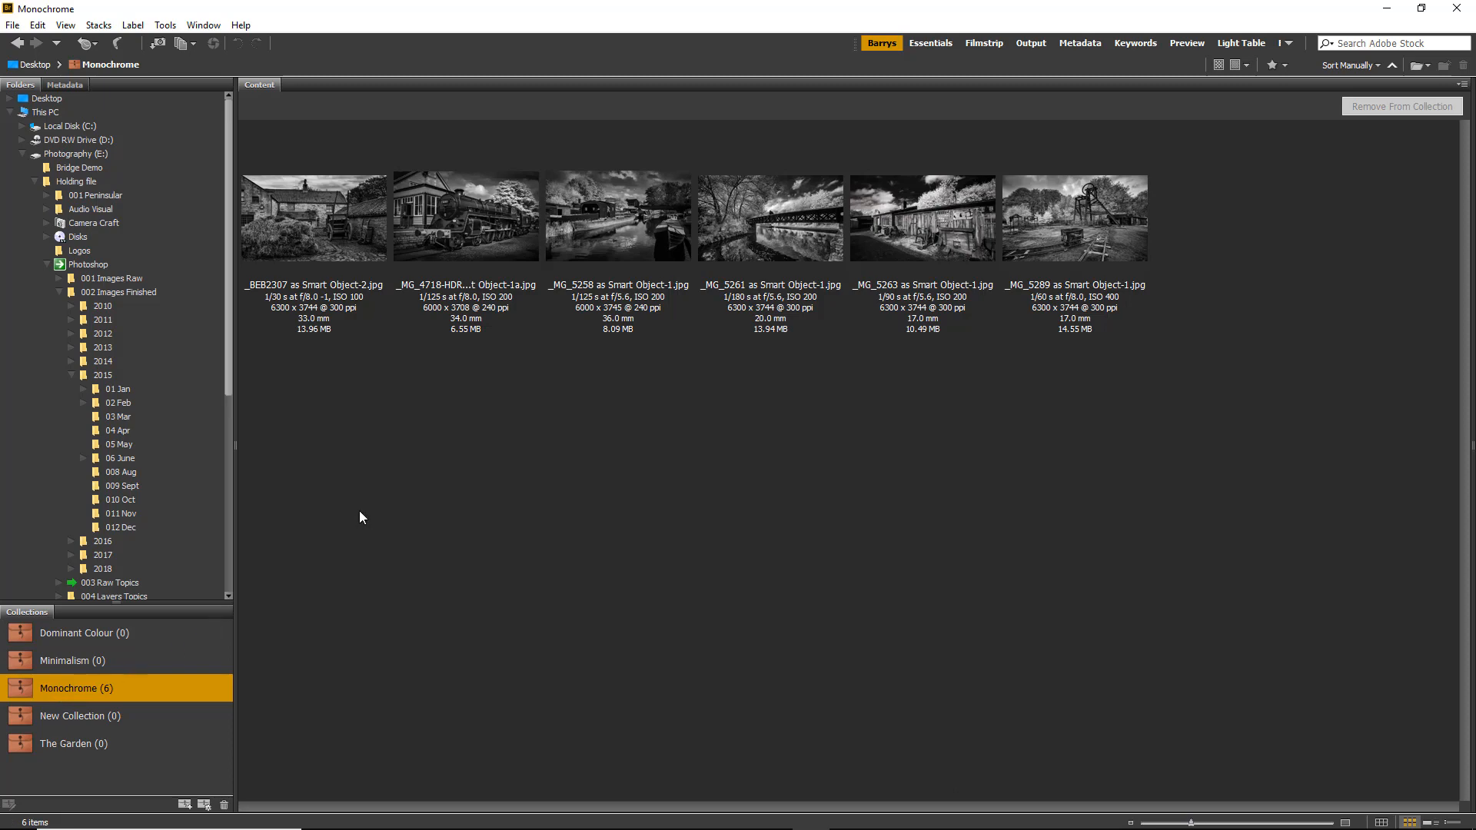
key(ctrl+b)
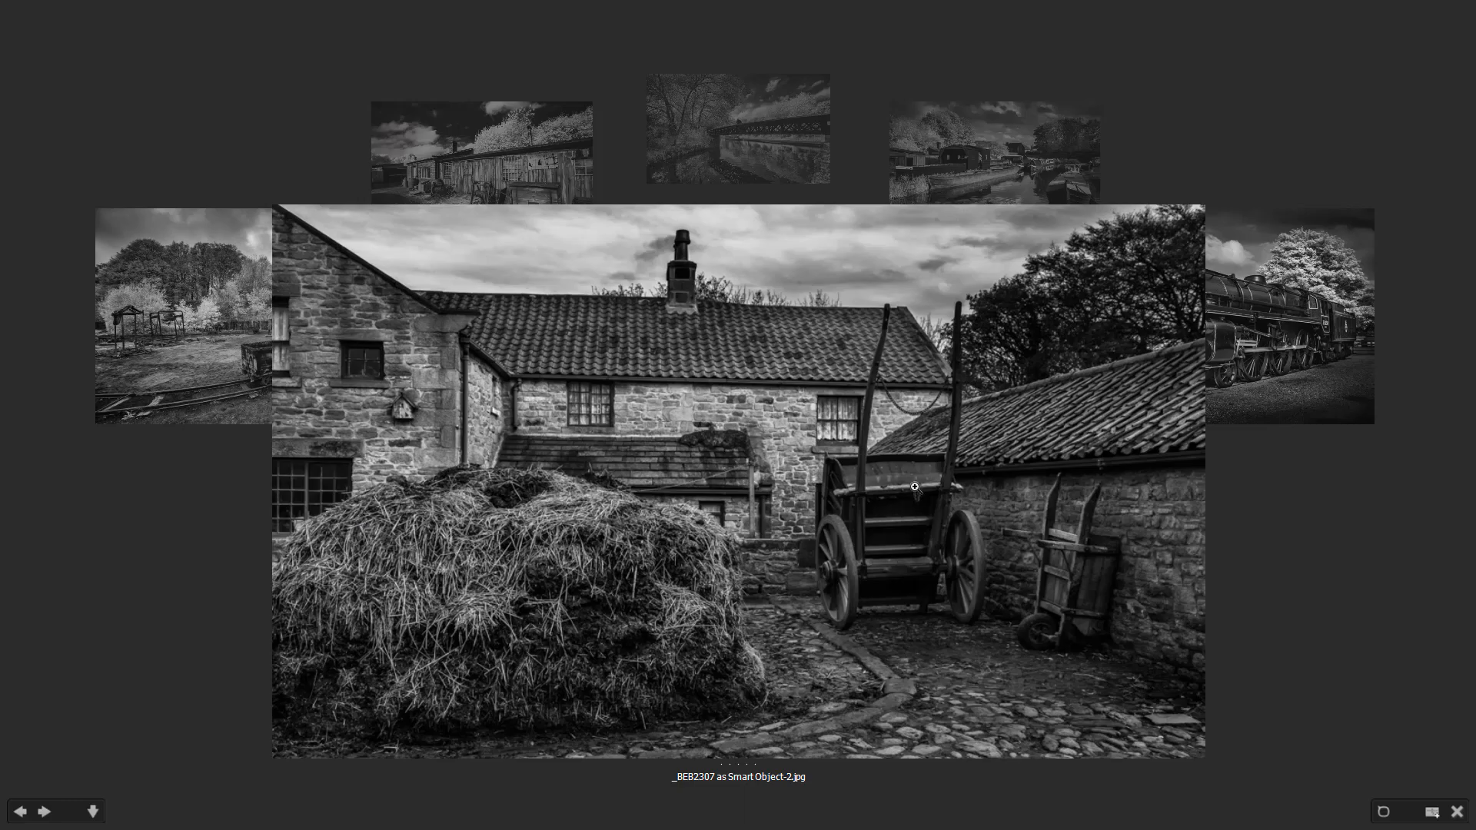
Browse through the Monochrome collection's images in Review mode, bringing each one to the front.
key(Right)
key(Right)
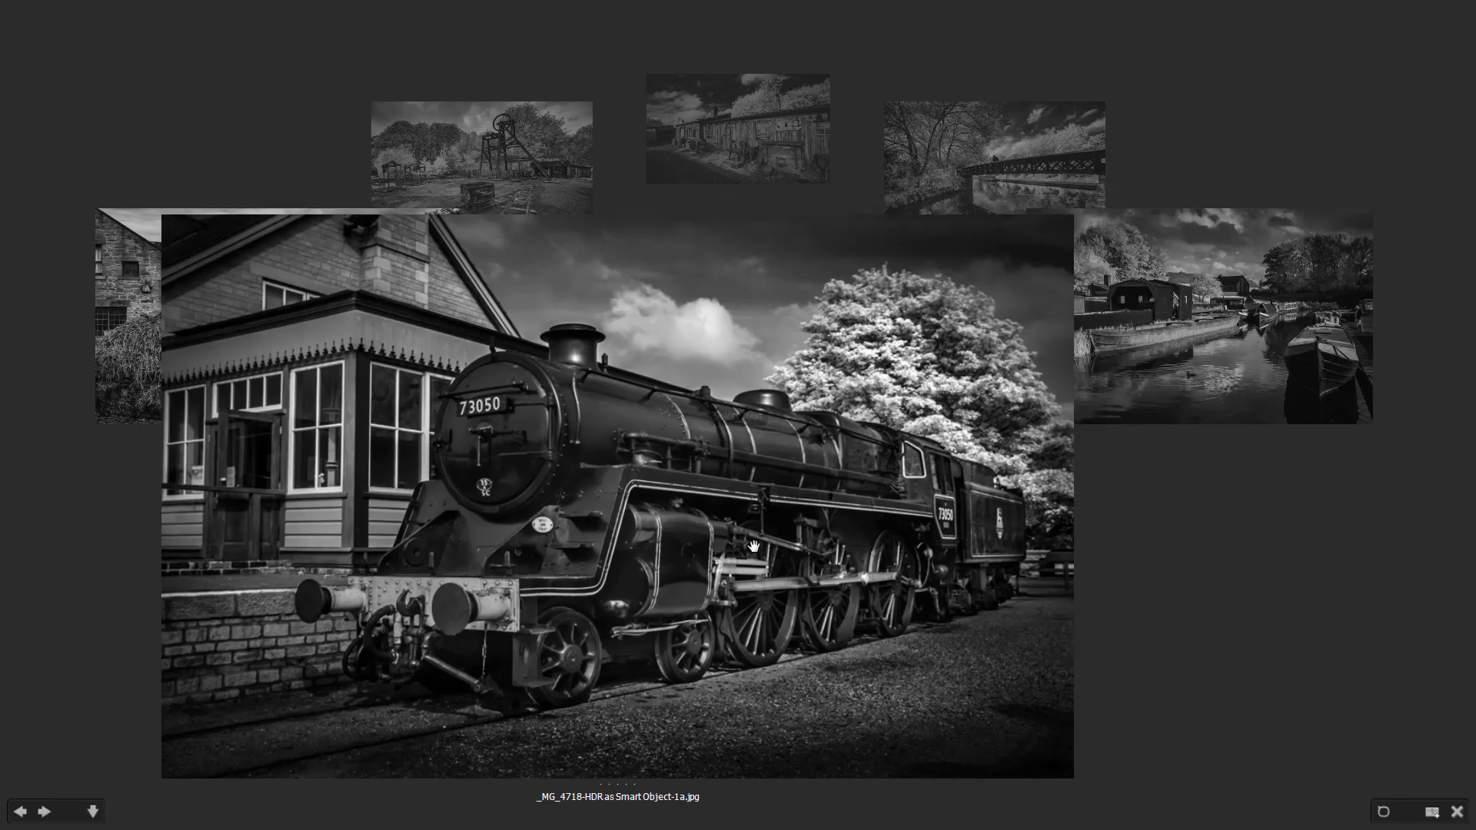
drag(987, 513, 743, 558)
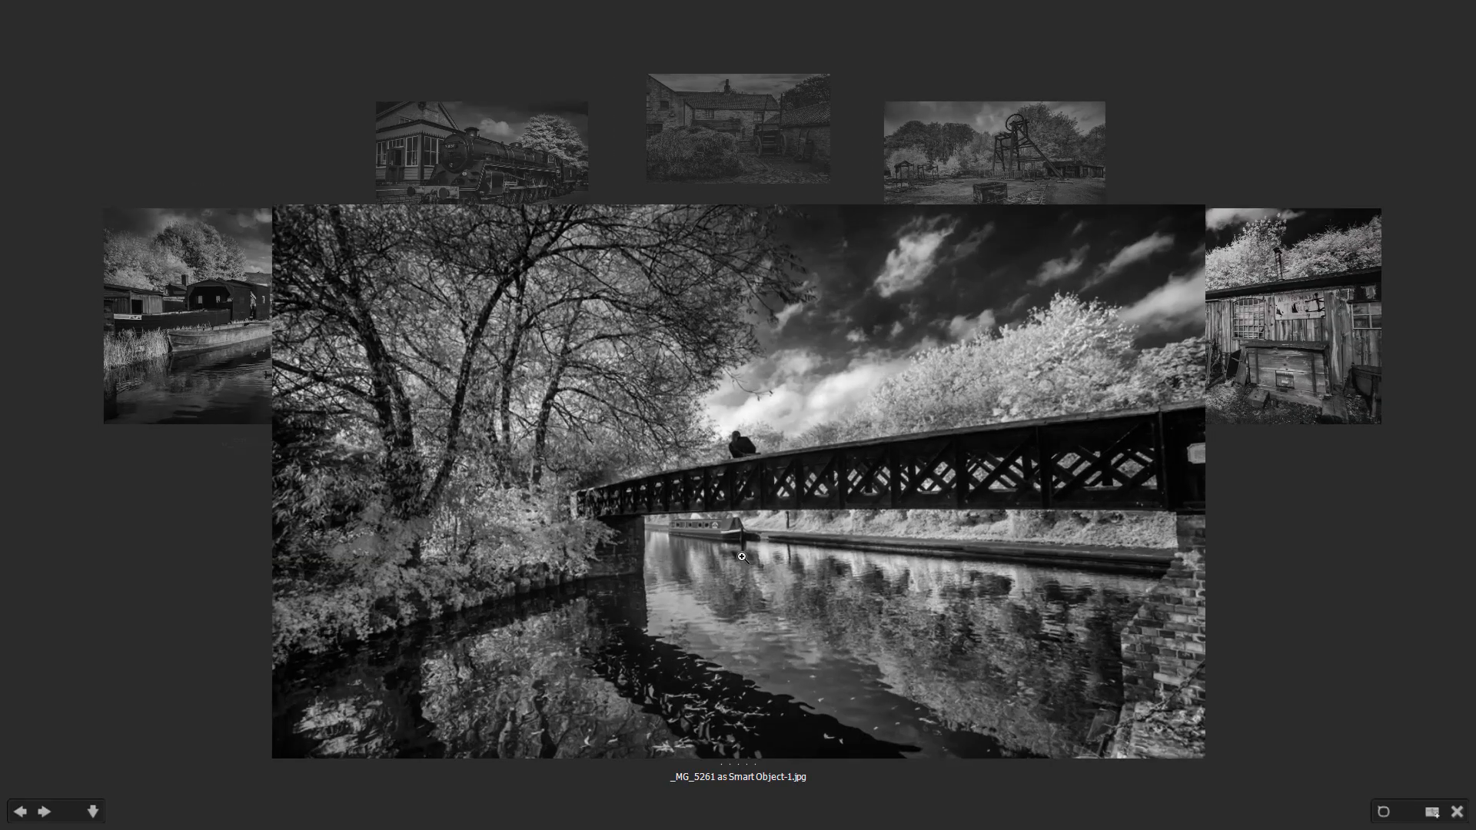
drag(1002, 529, 720, 594)
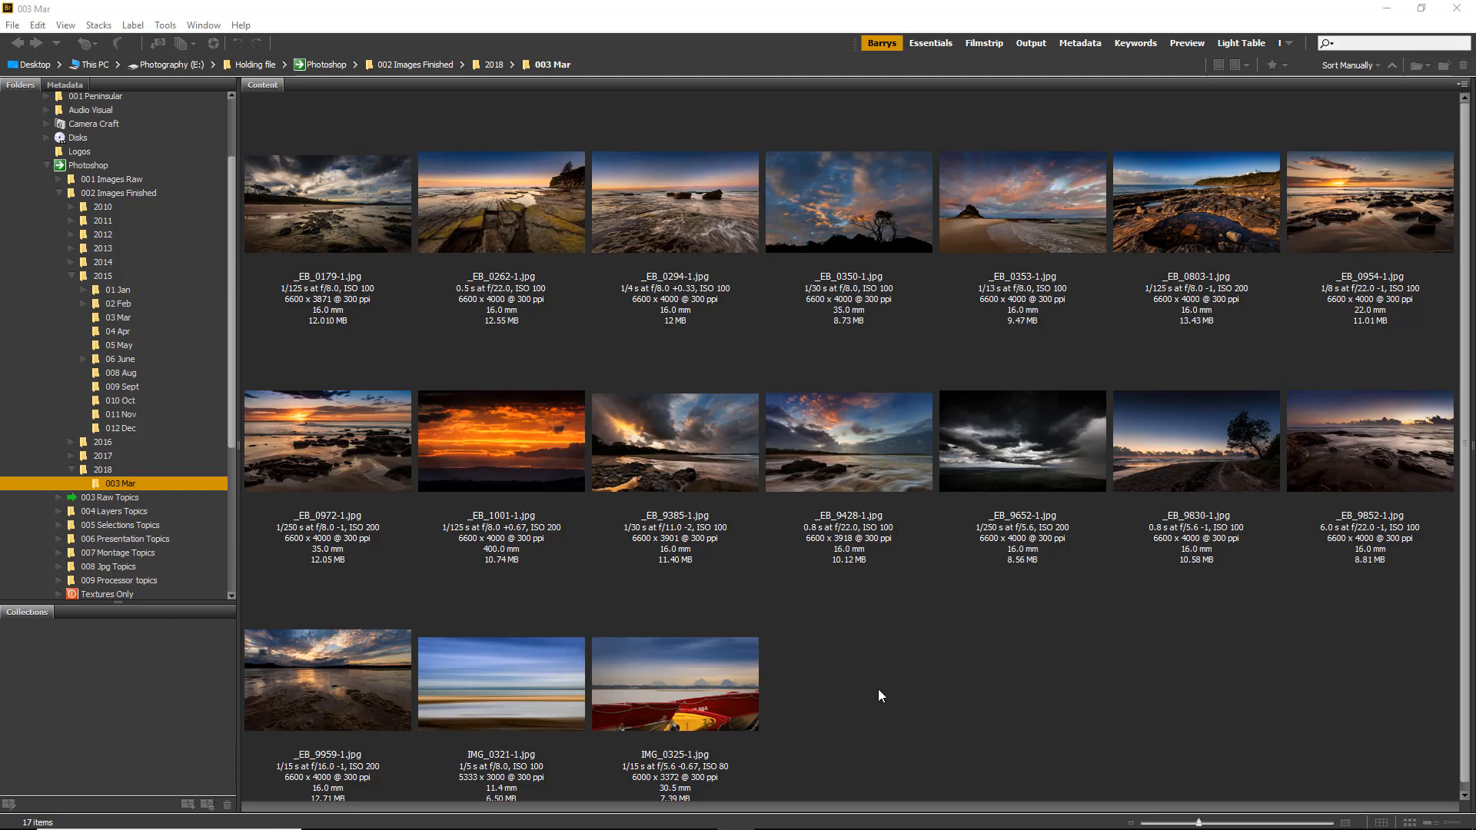
Rate IMG_0321-1, _EB_9652-1, _EB_0294-1 and _EB_0262-1 in the 2018 folder 003 Mar with five stars.
click(515, 697)
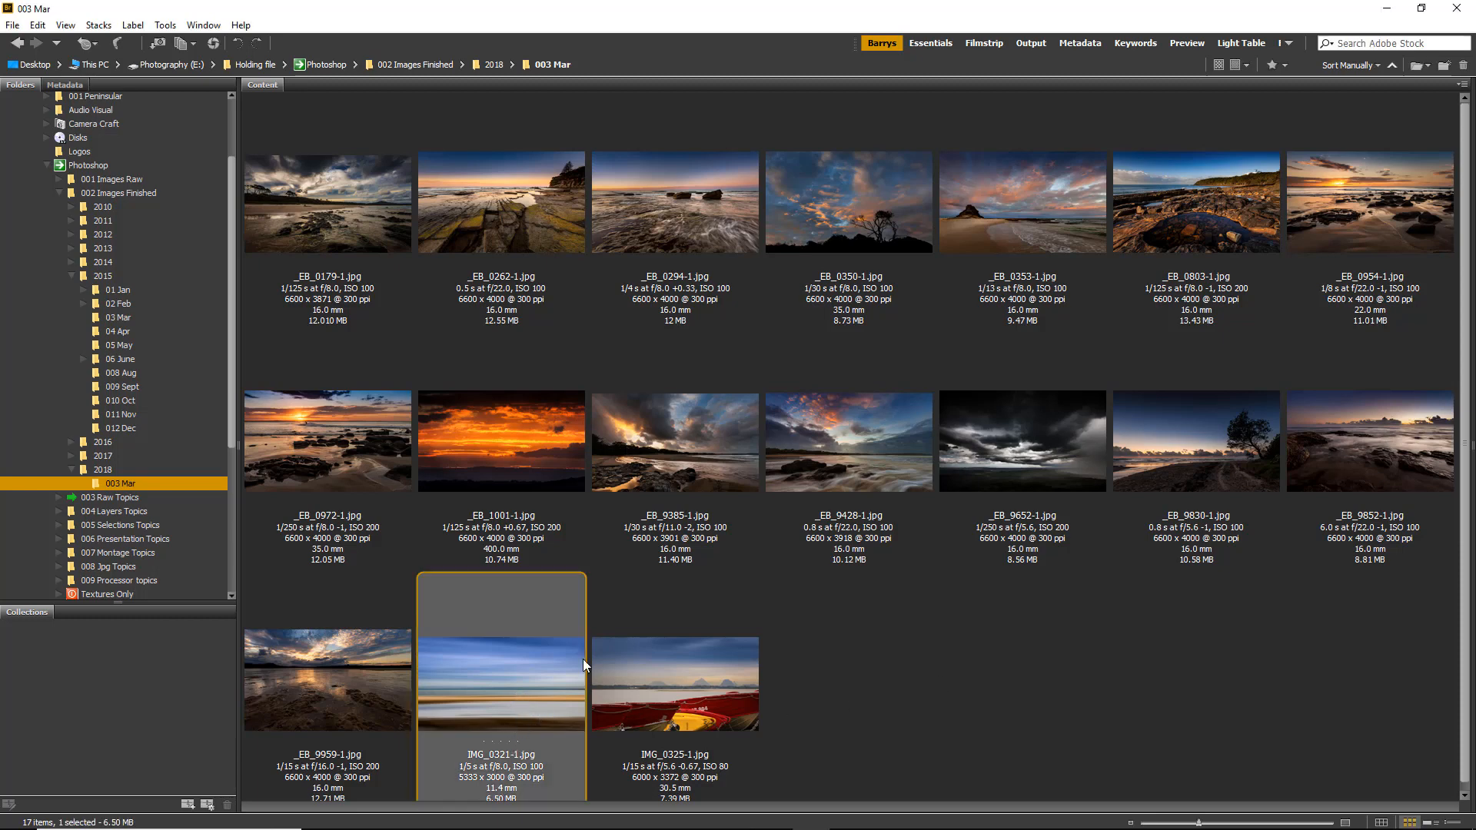
ctrl+click(1038, 449)
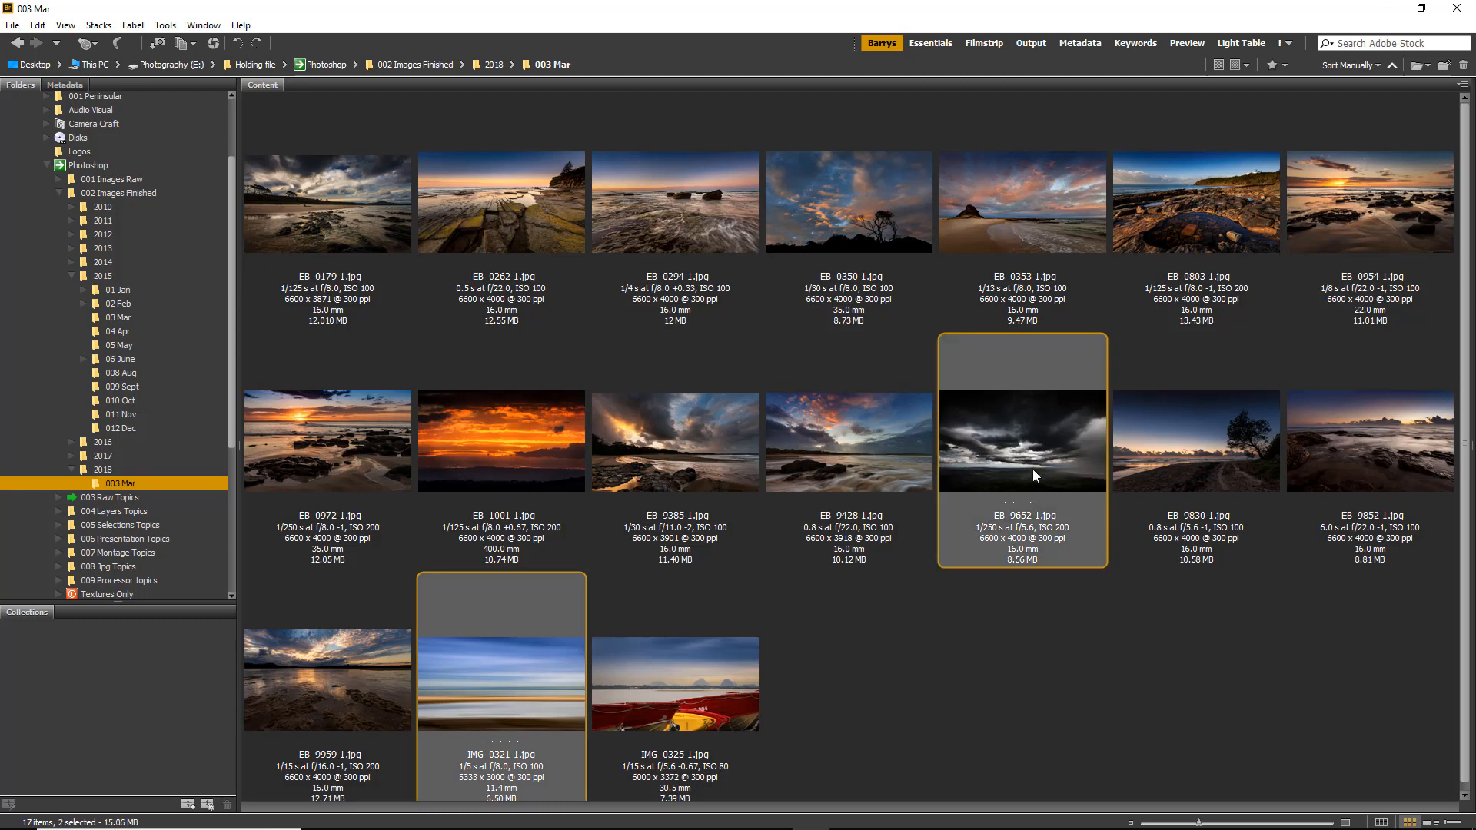
ctrl+click(680, 210)
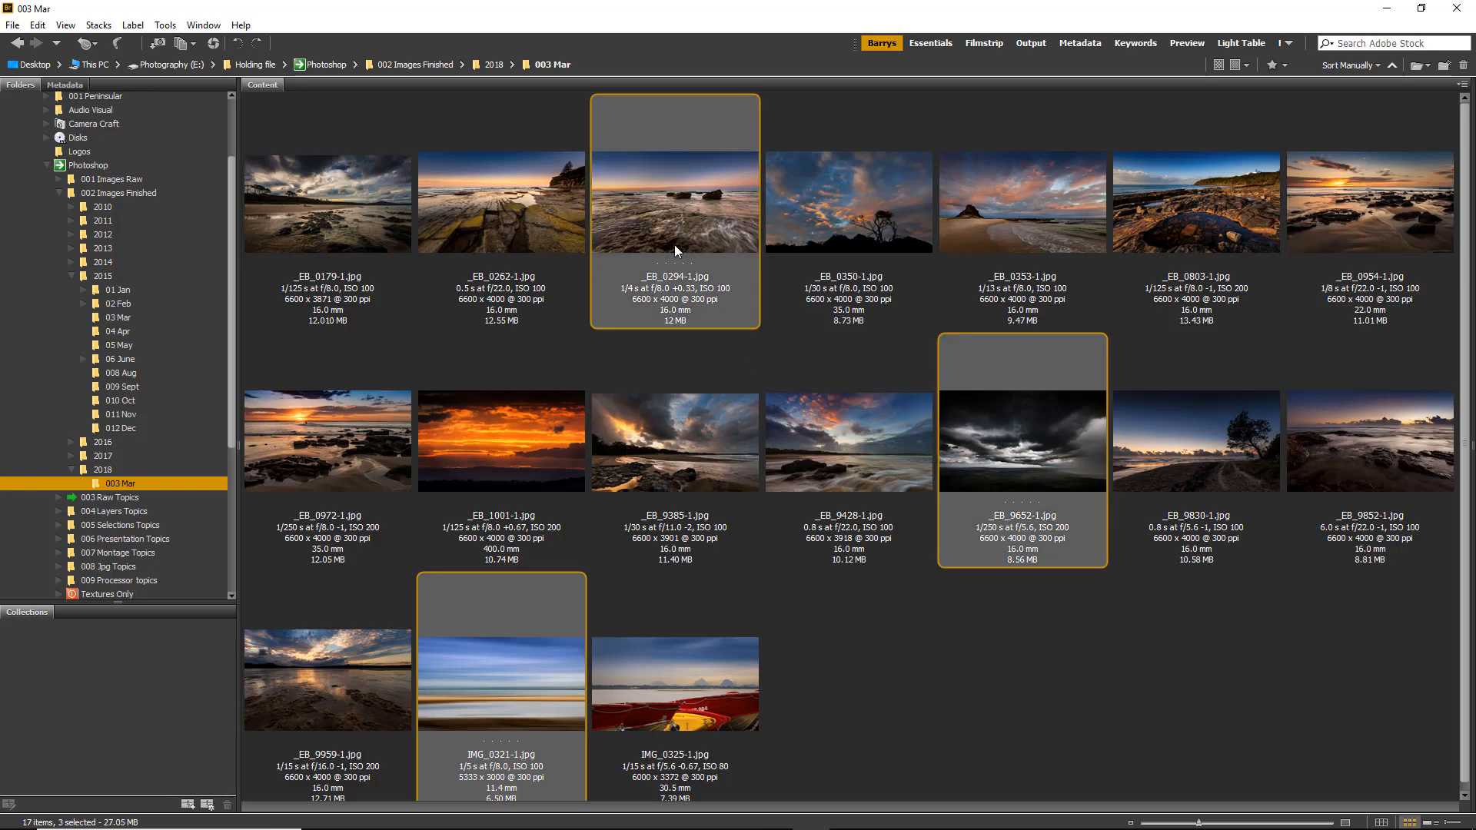
ctrl+click(481, 209)
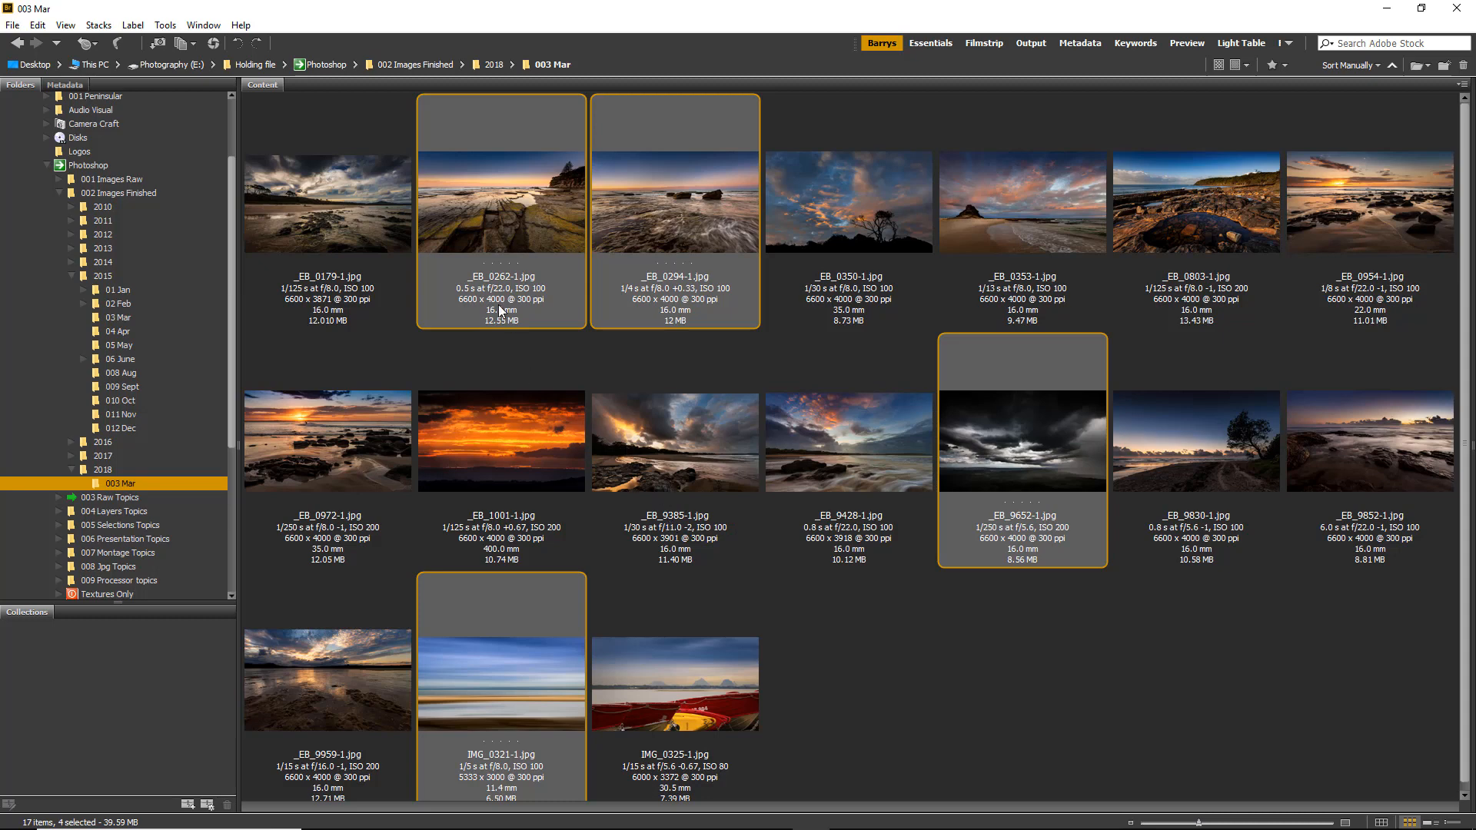
click(517, 263)
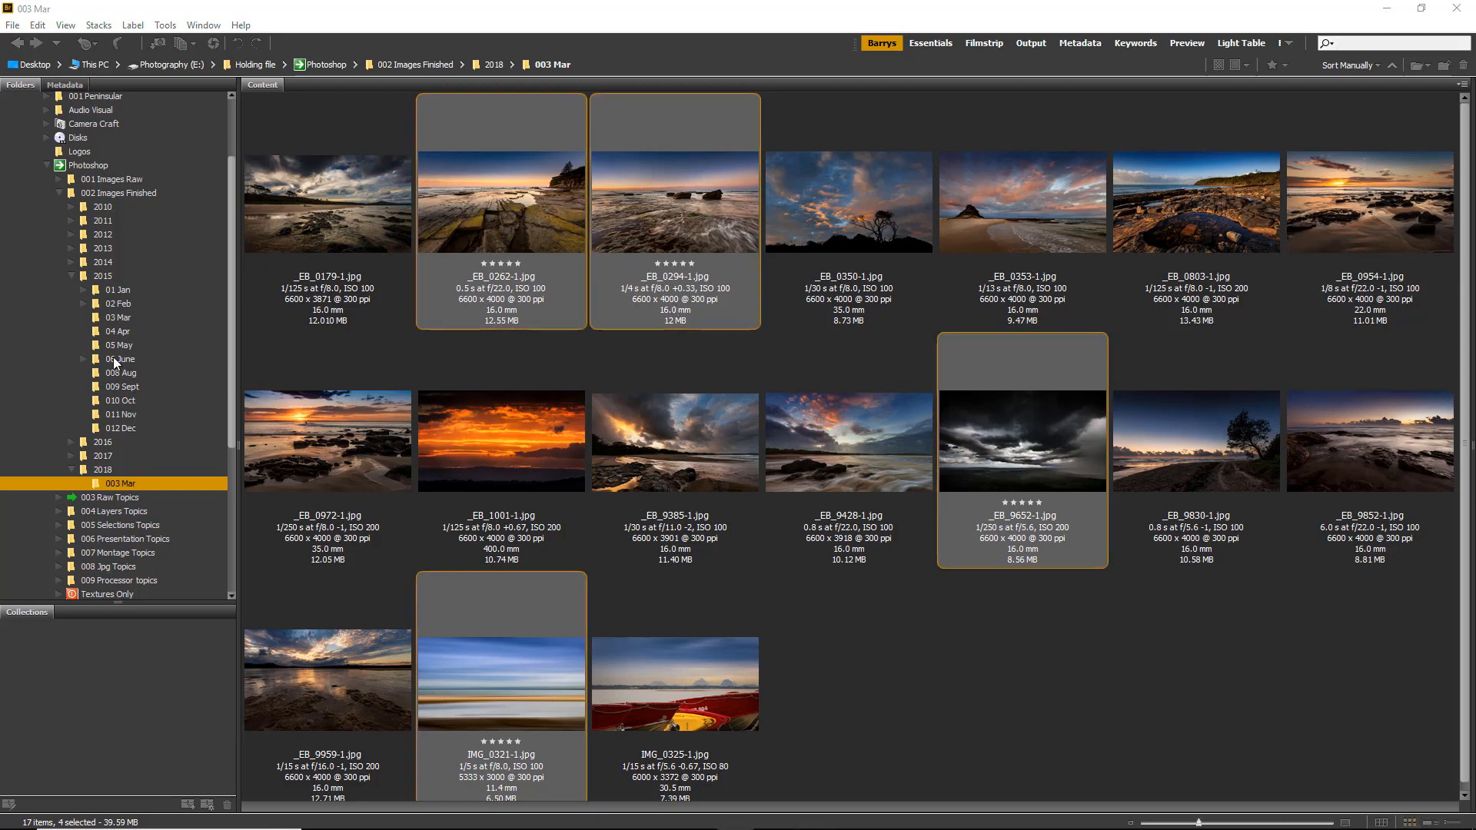
Rate _BEB7590 and _BEB7553 in the 2015 folder 03 Mar with five stars.
click(118, 319)
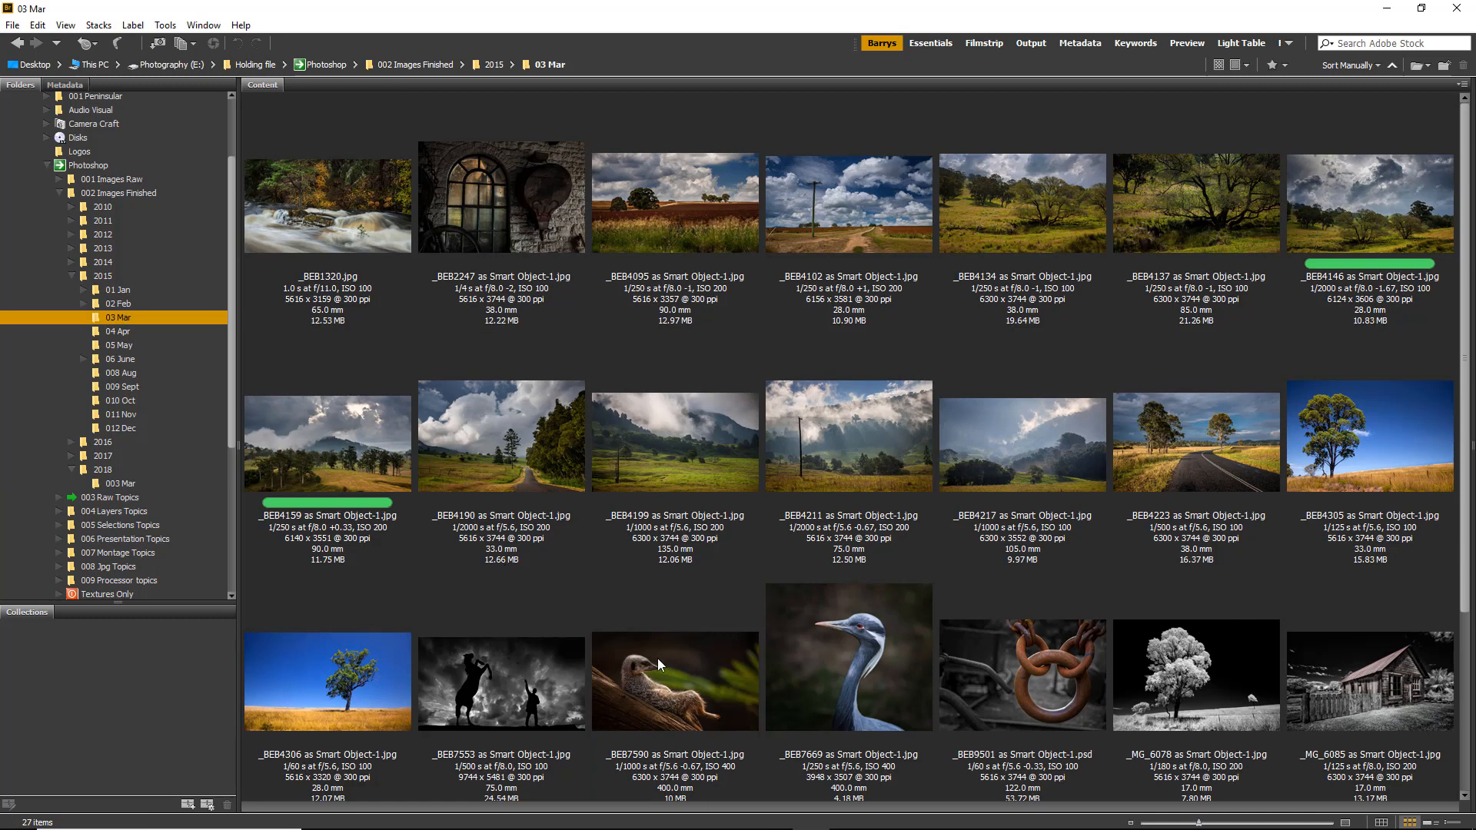
click(642, 676)
ctrl+click(501, 682)
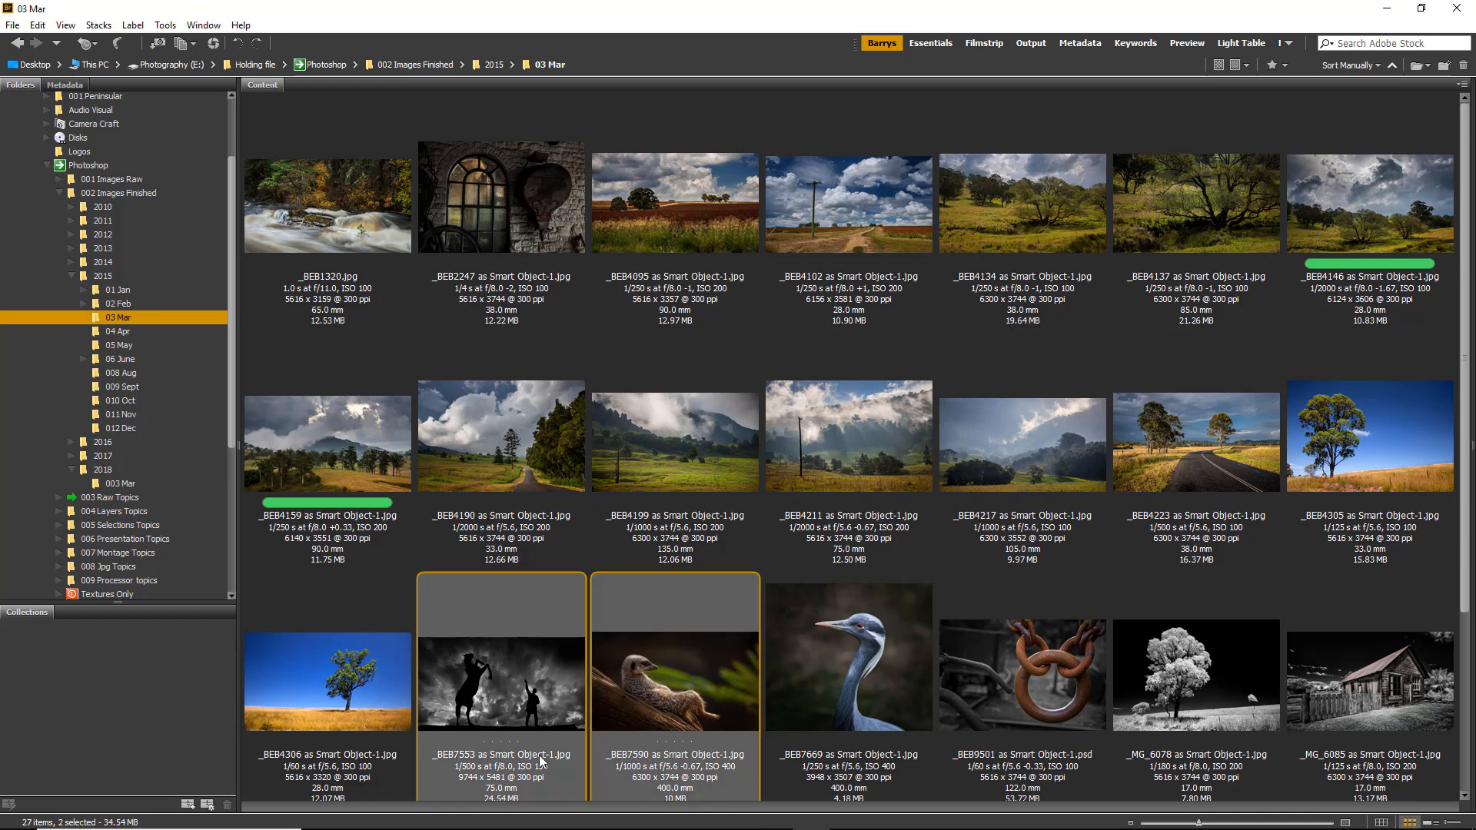
scroll(1464, 530, down, 3)
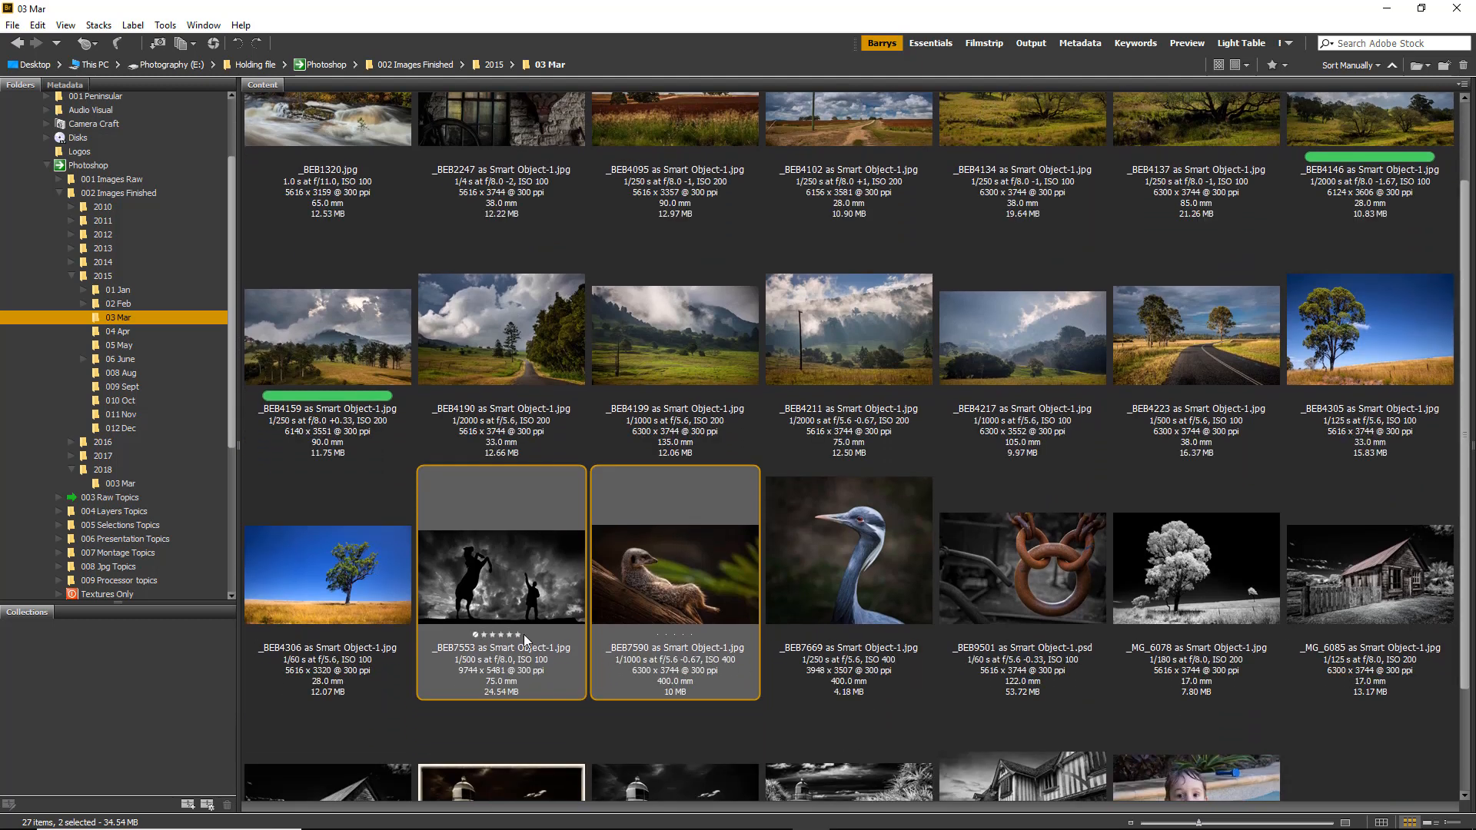
click(519, 635)
Create a smart collection that looks in 002 Images Finished and all subfolders for images whose rating equals five stars.
click(207, 807)
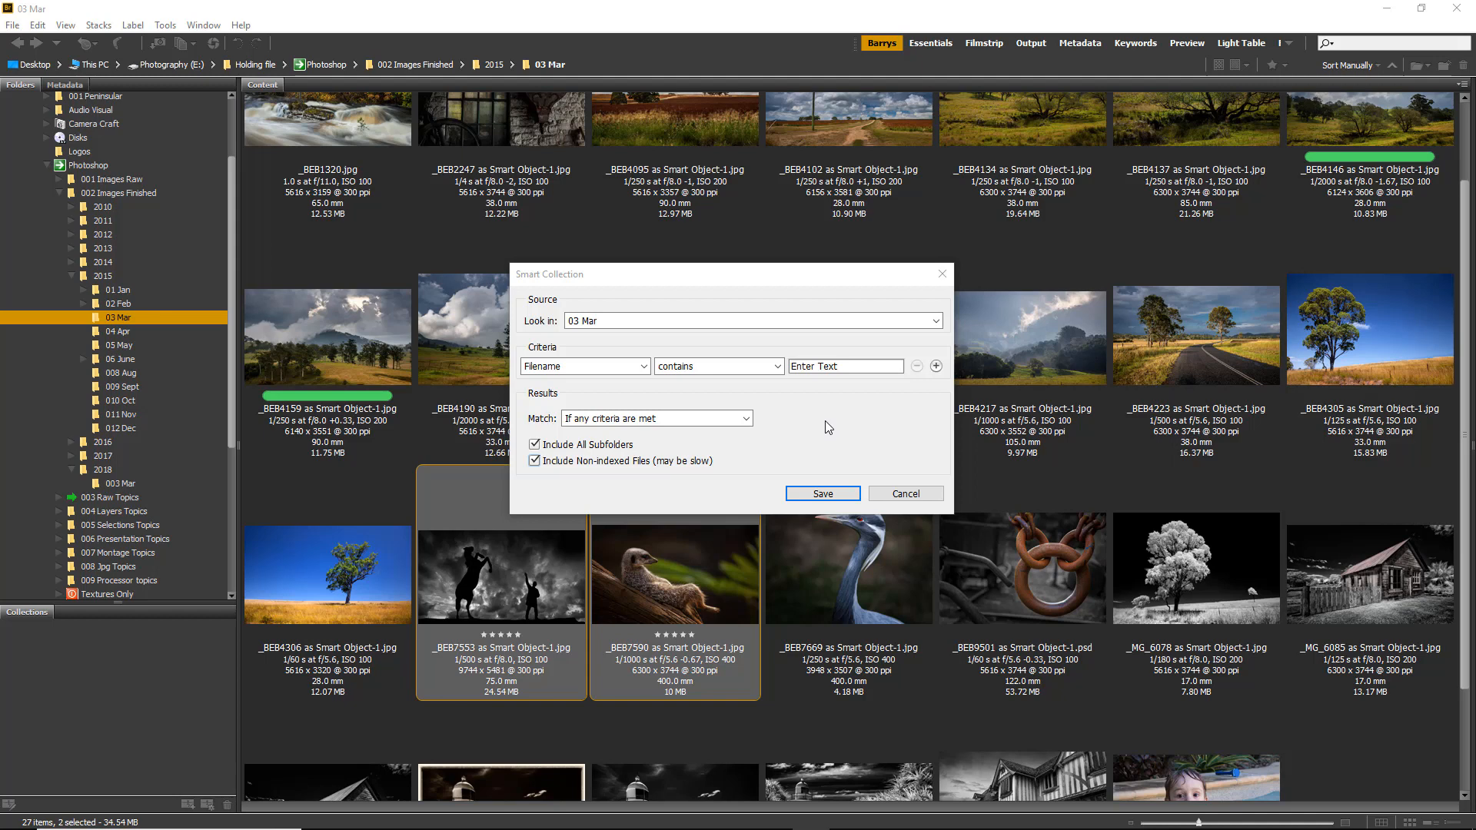
click(937, 323)
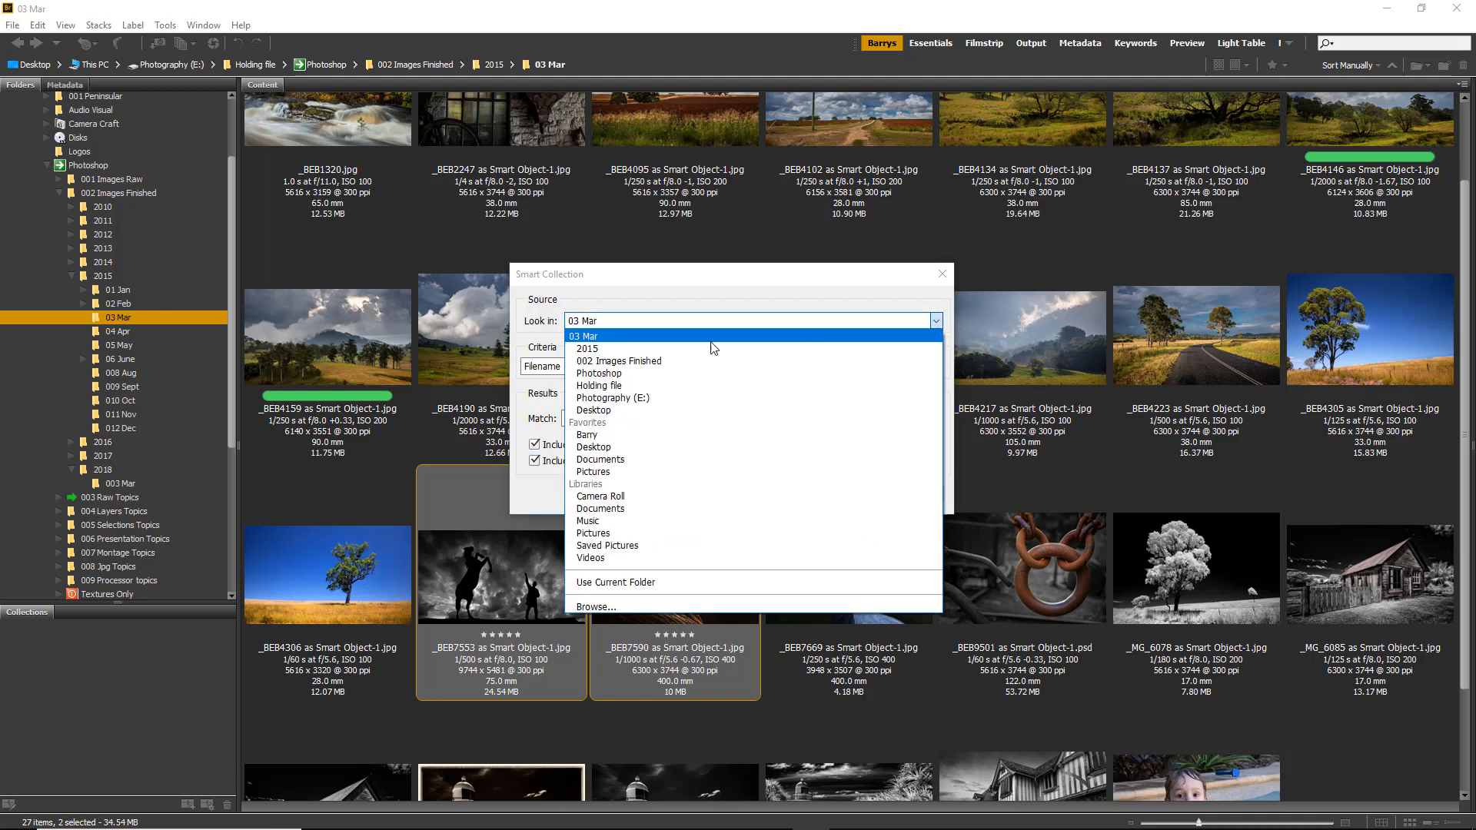
click(609, 363)
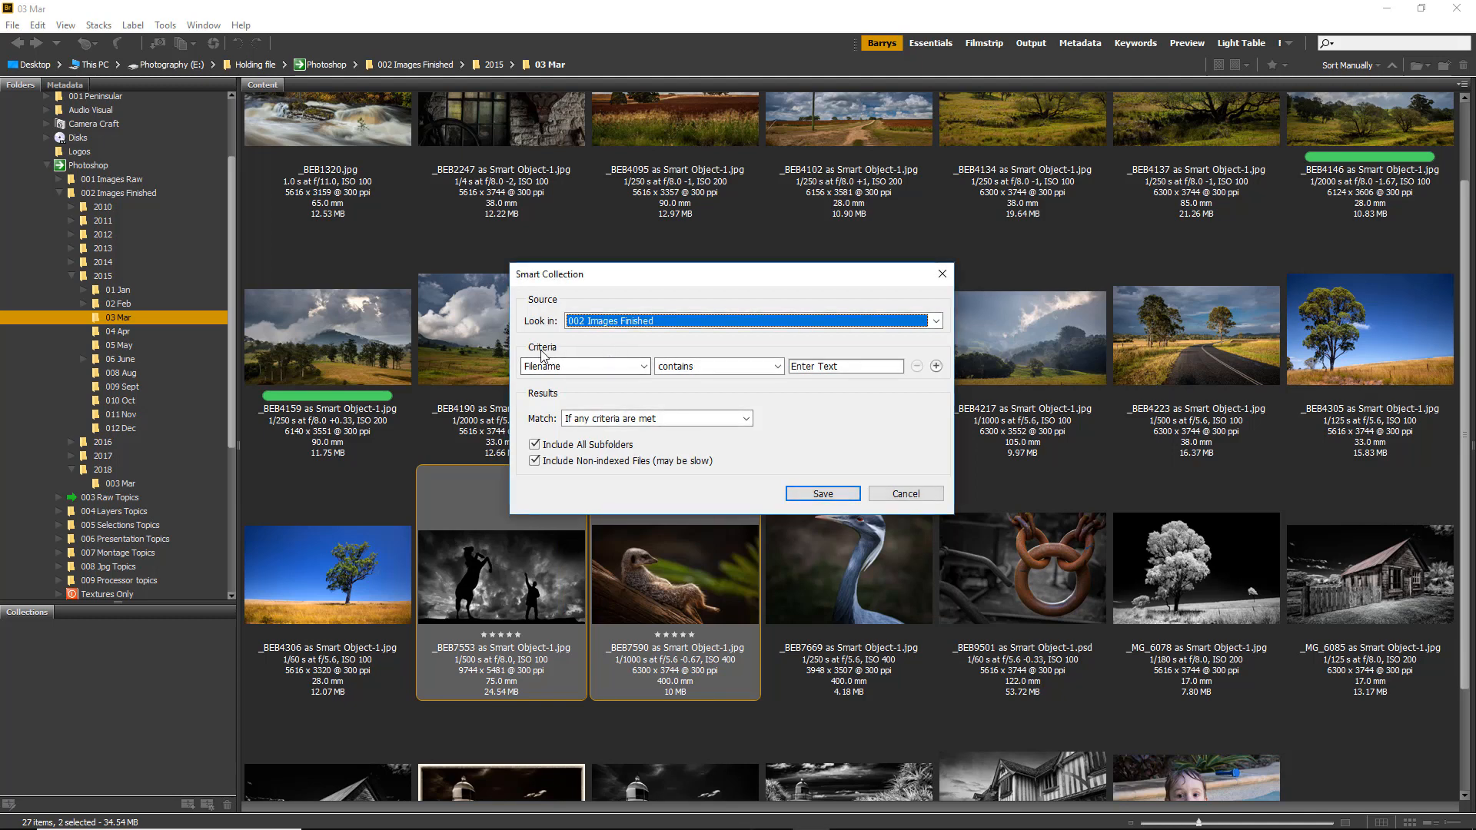
click(643, 369)
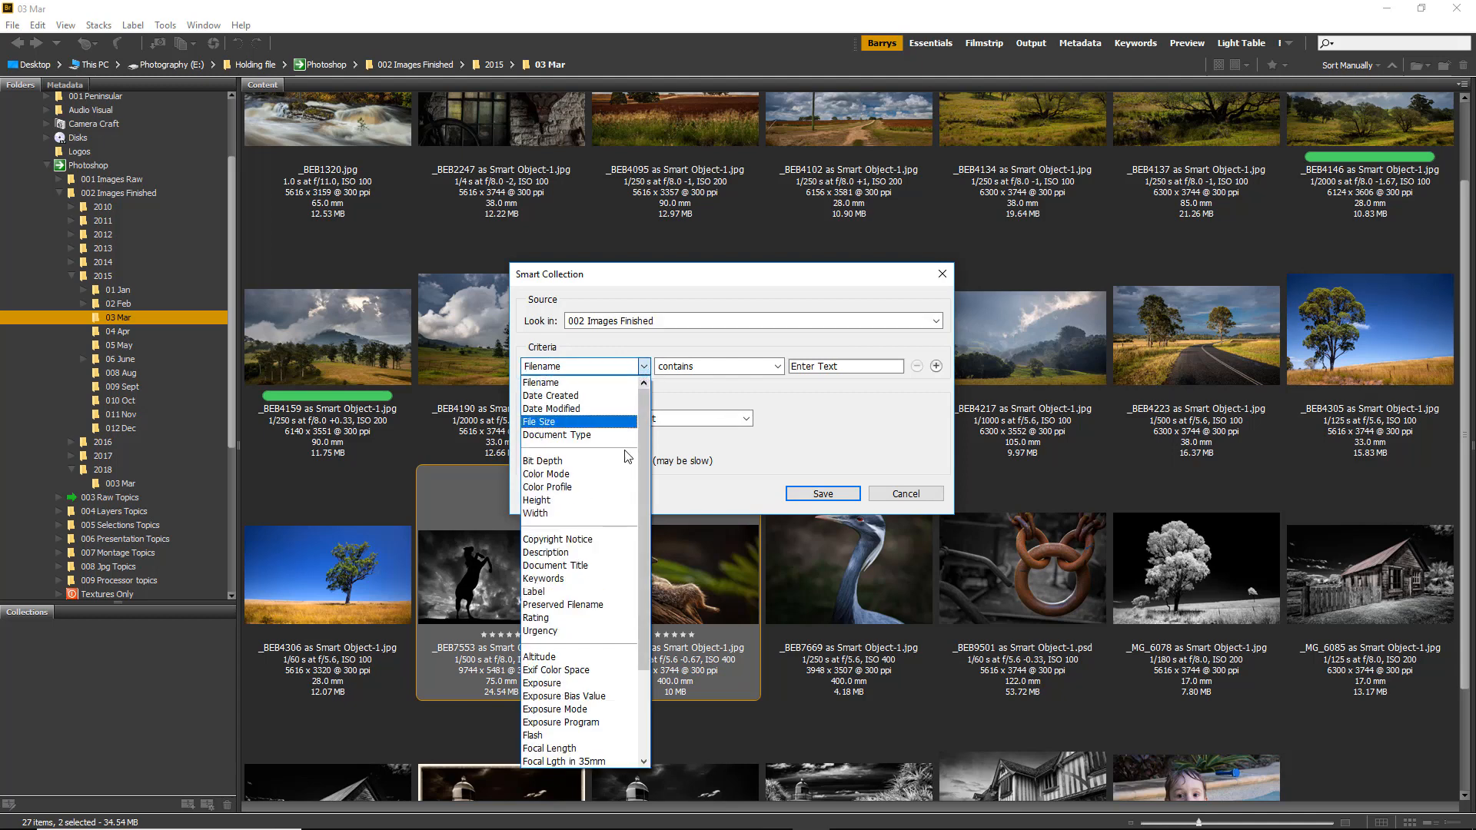
click(538, 618)
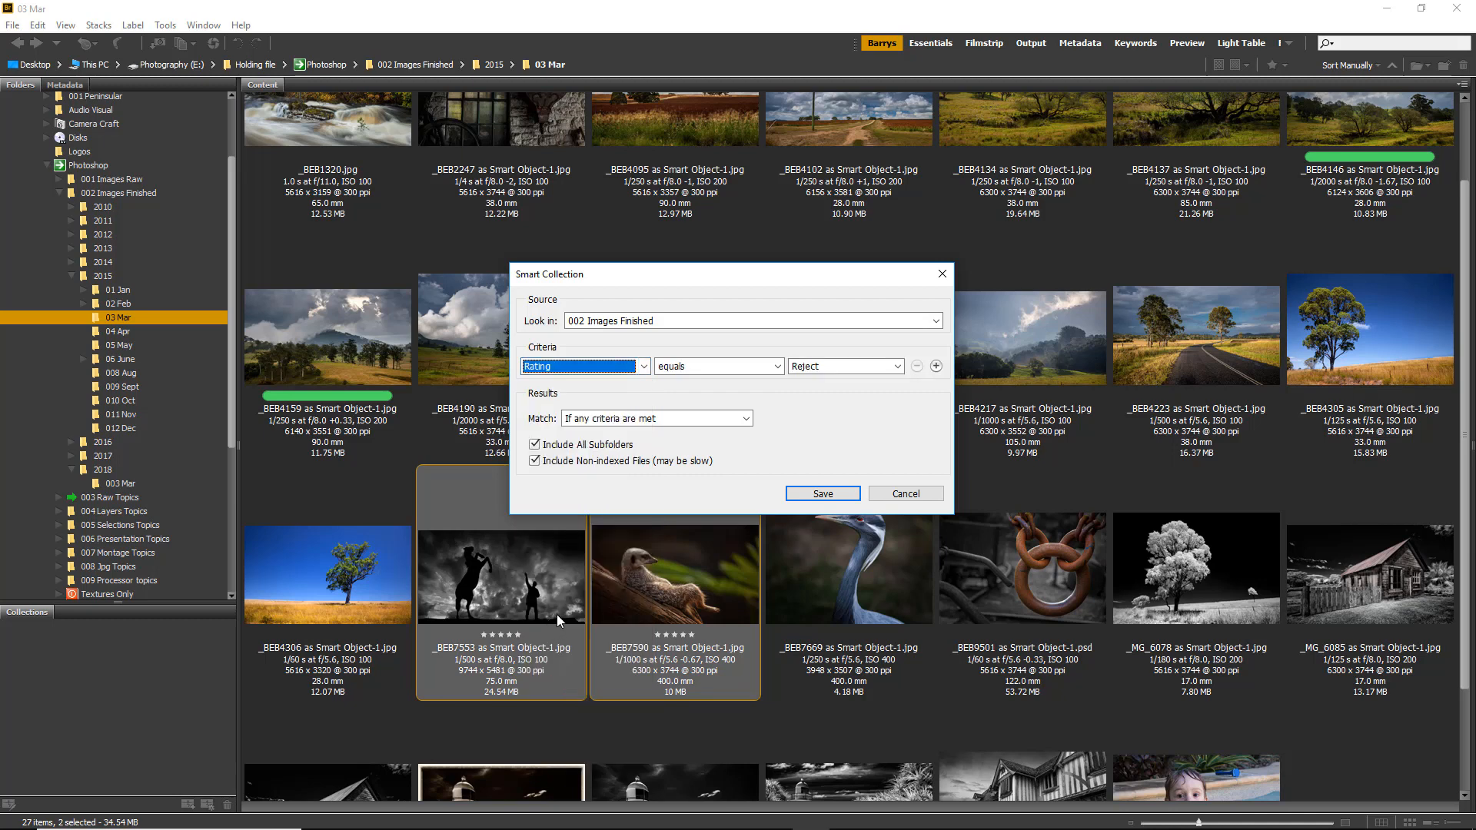
click(779, 367)
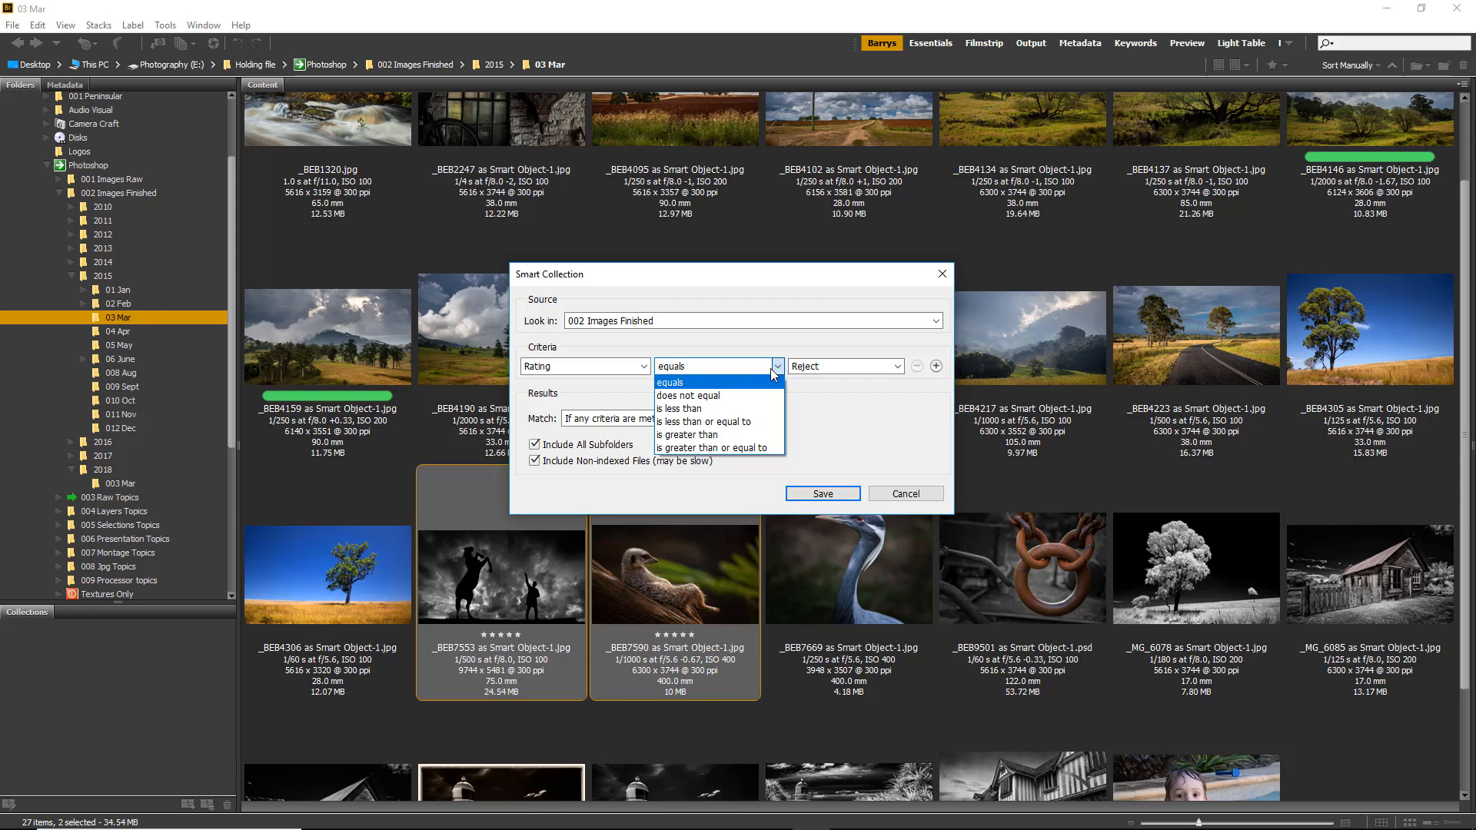
click(899, 366)
click(899, 367)
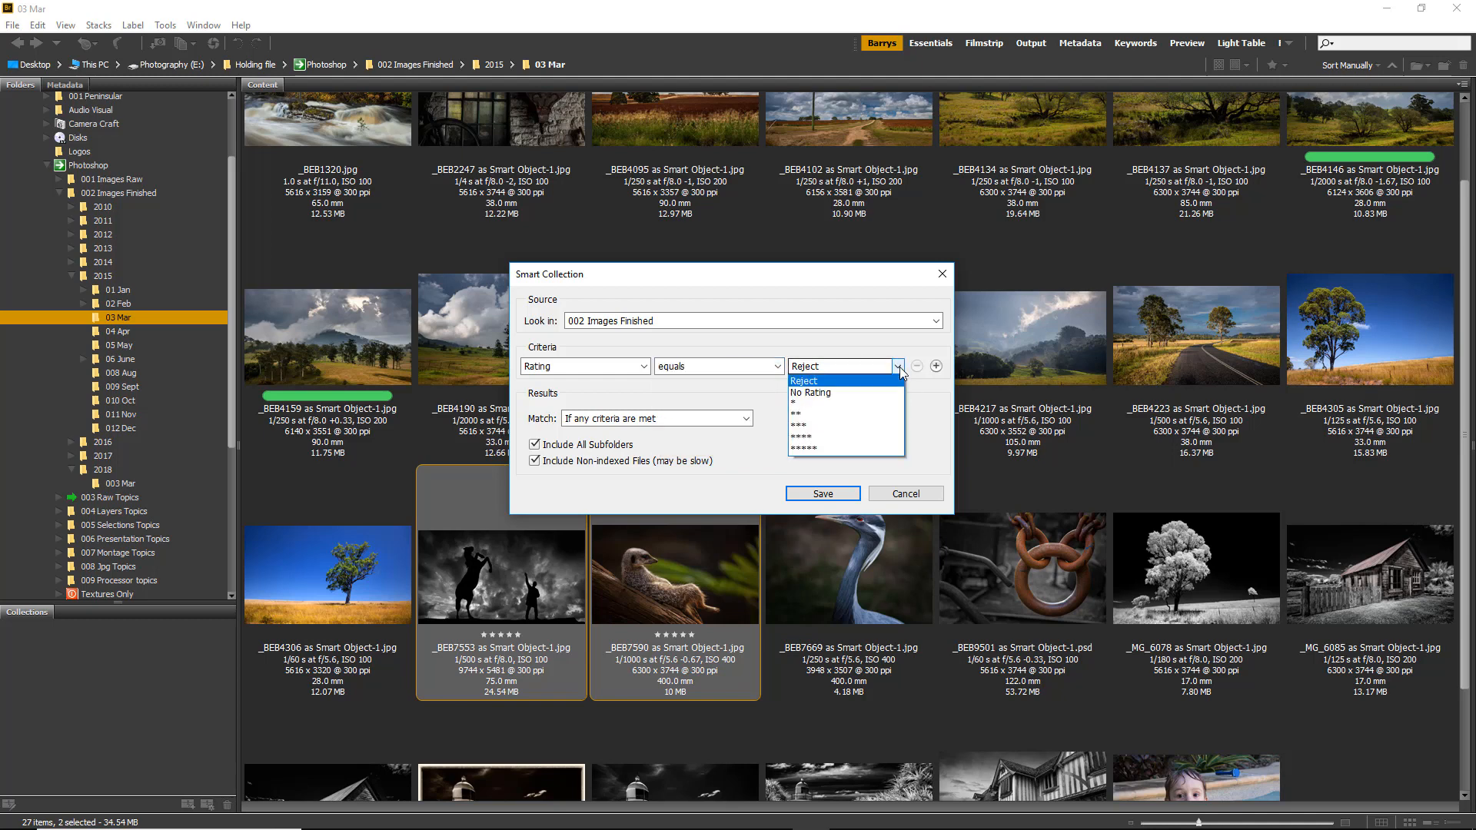
click(814, 447)
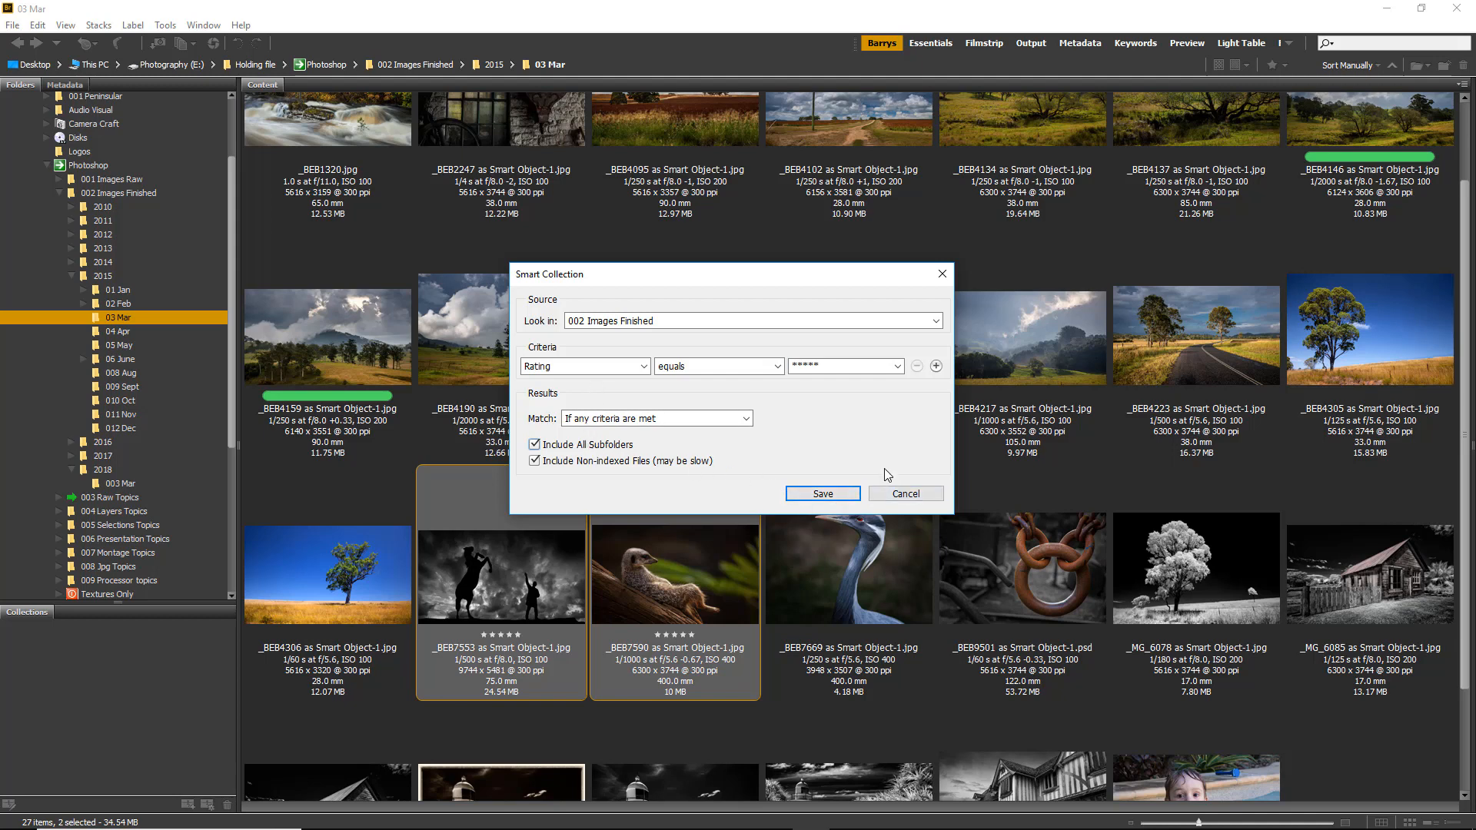
click(823, 499)
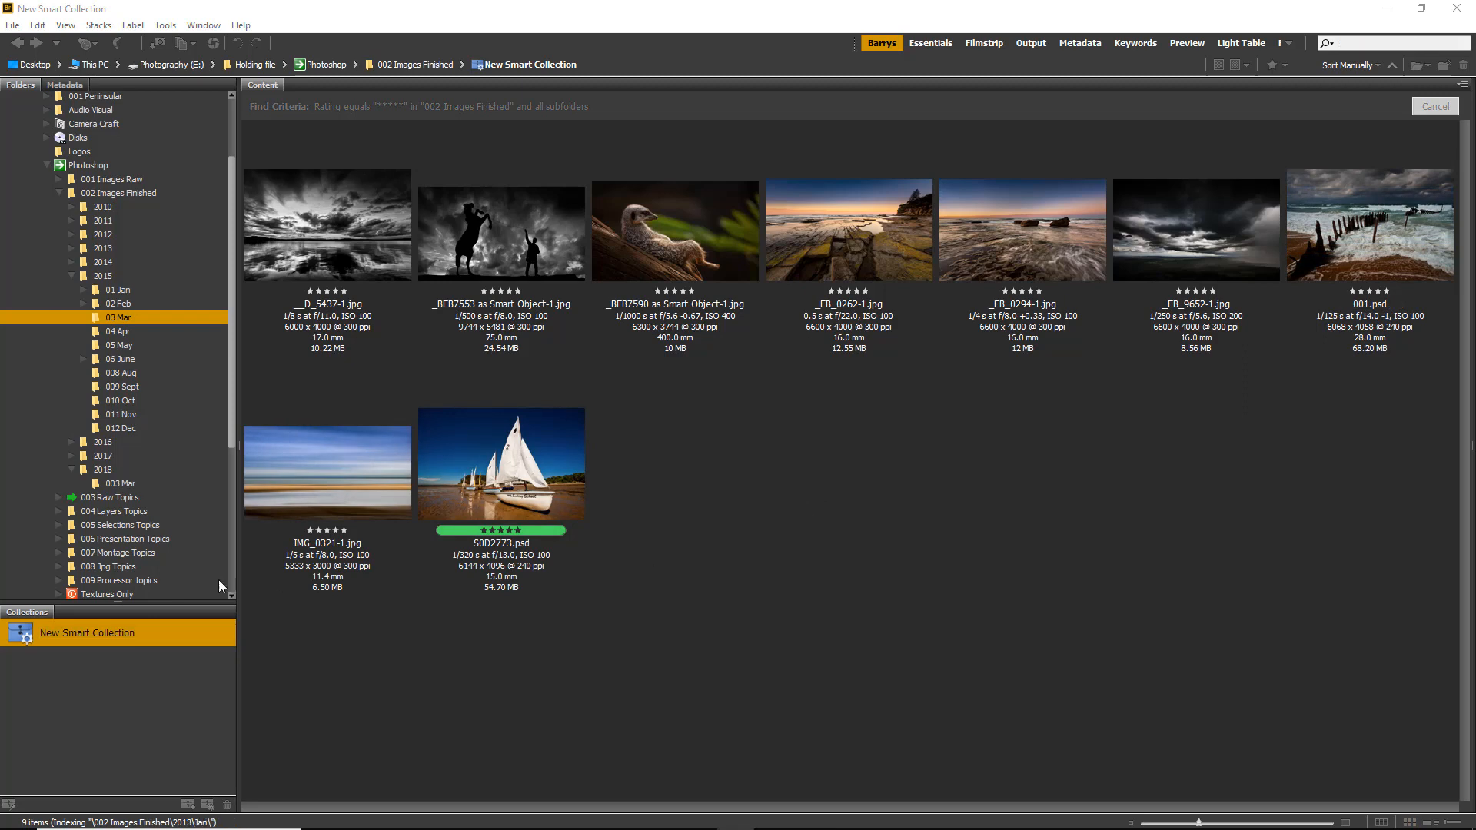
Rename the smart collection Best Images and check the source folders of 001.psd and the sailboat image.
double_click(105, 632)
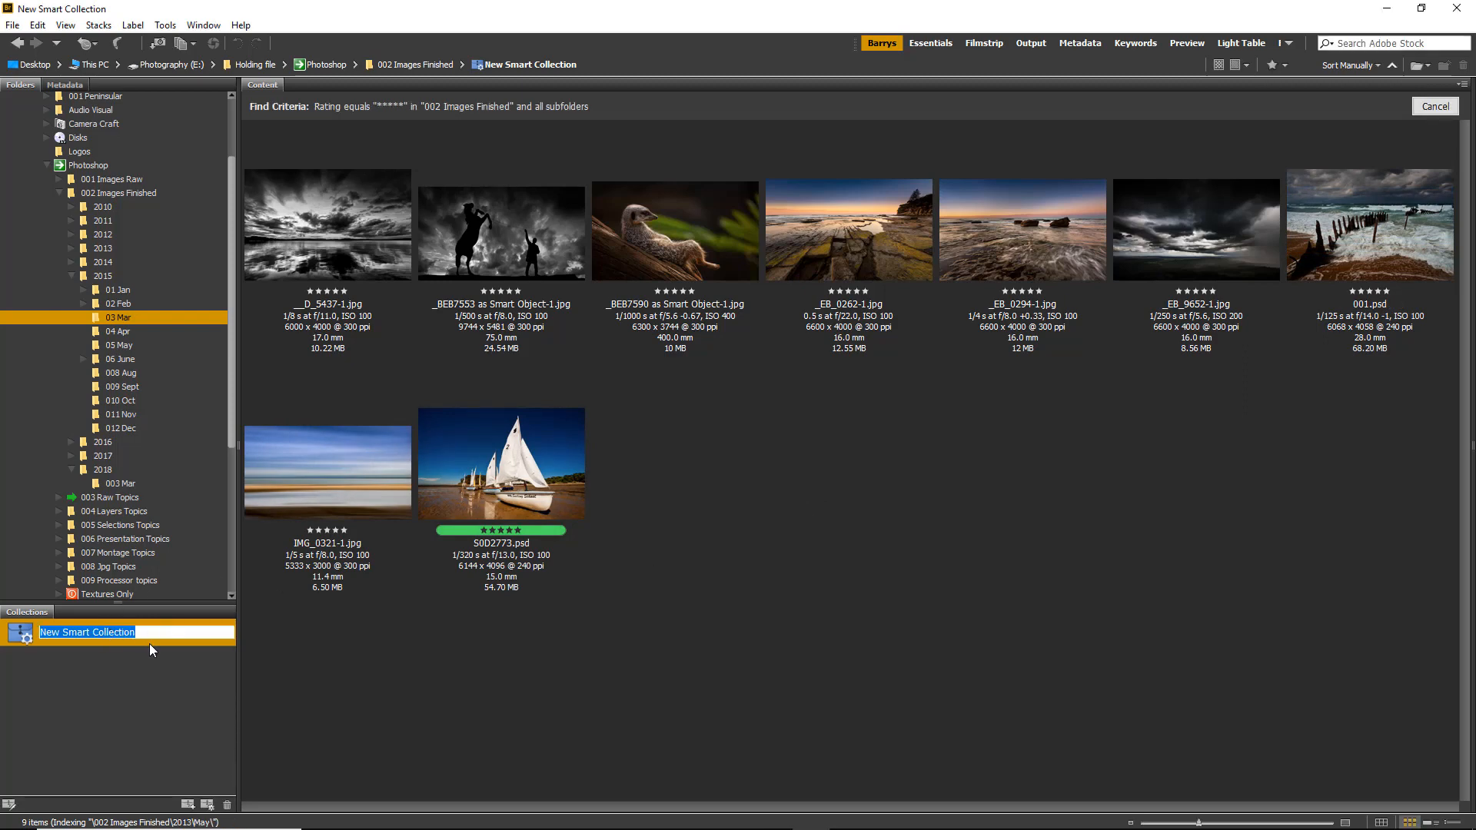
text(B)
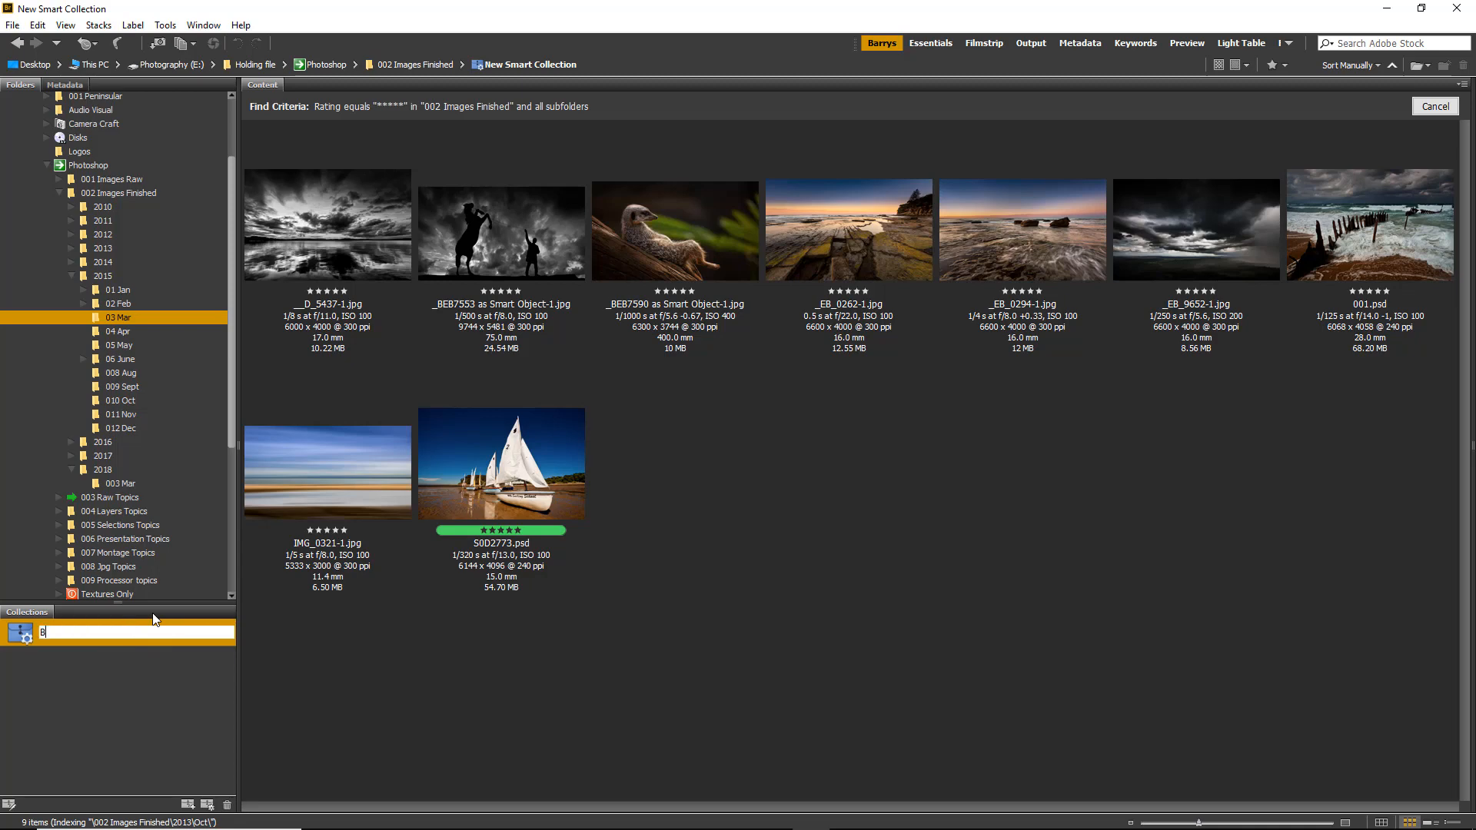
text(est Images)
key(Return)
click(1379, 246)
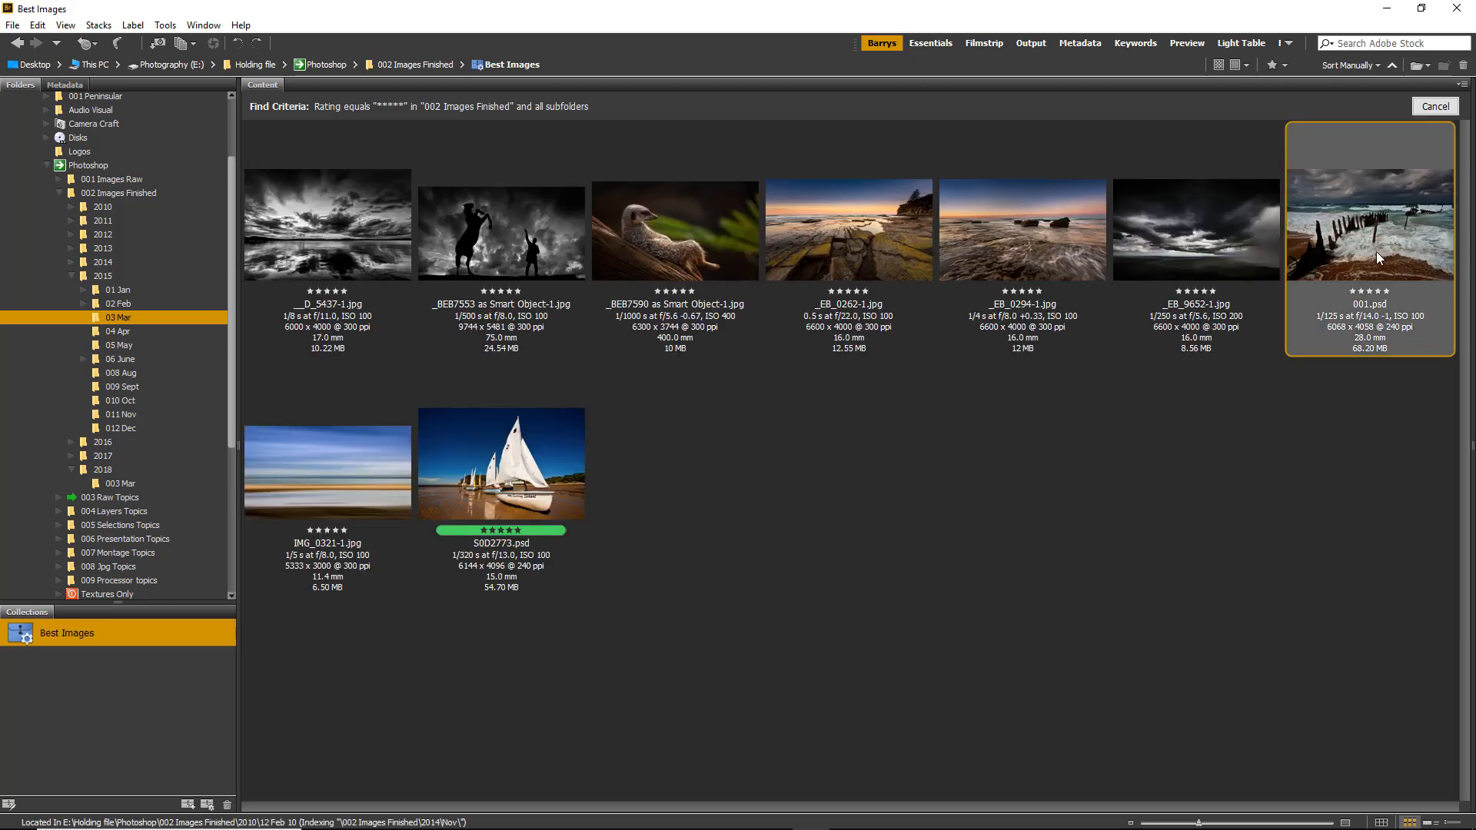
click(521, 515)
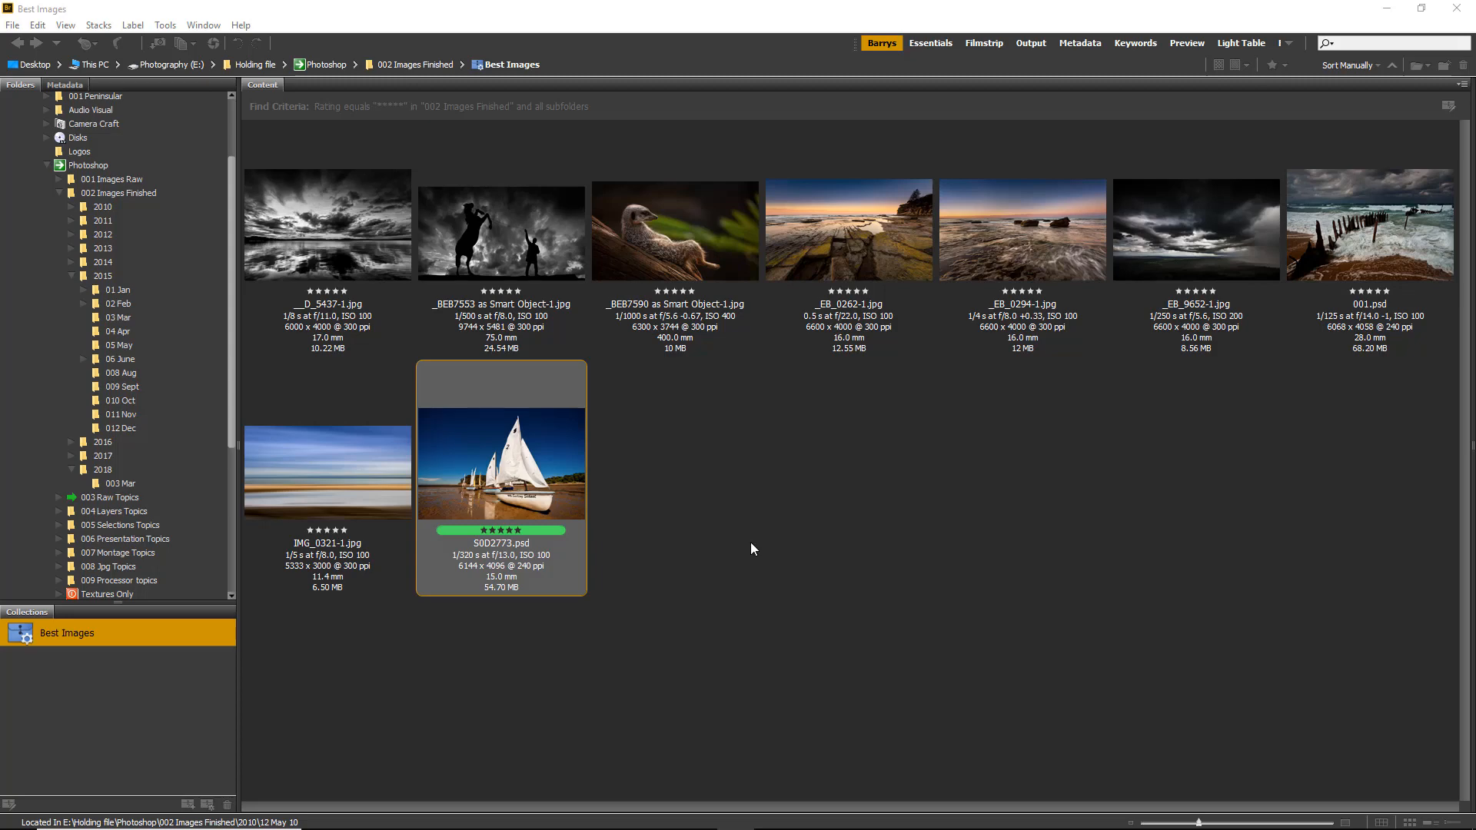
Rate the bird image 2S0D7629 in the 2011 folder 17 Apr 11 with five stars.
click(71, 221)
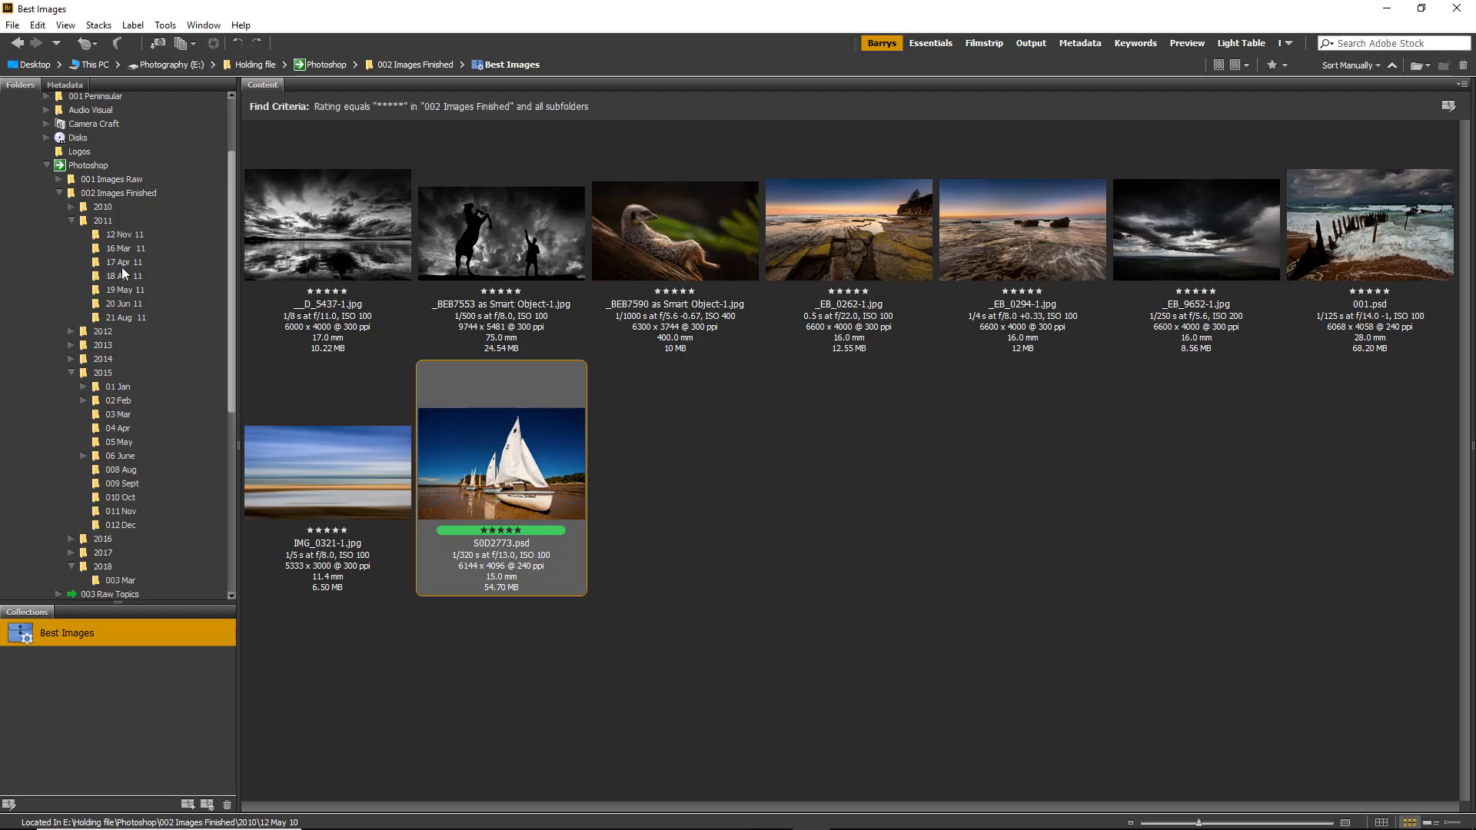
click(115, 262)
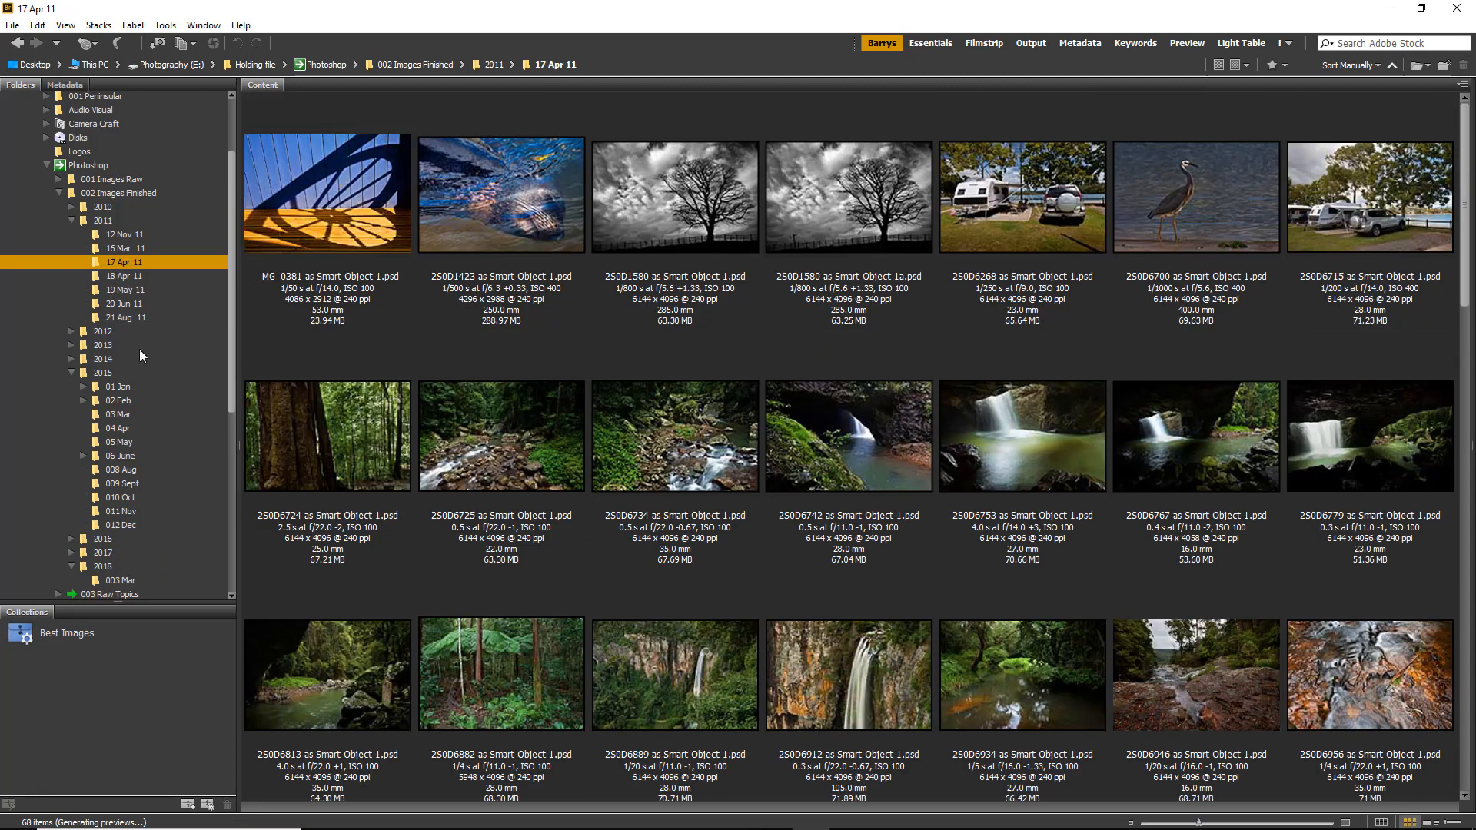
scroll(1452, 234, down, 2)
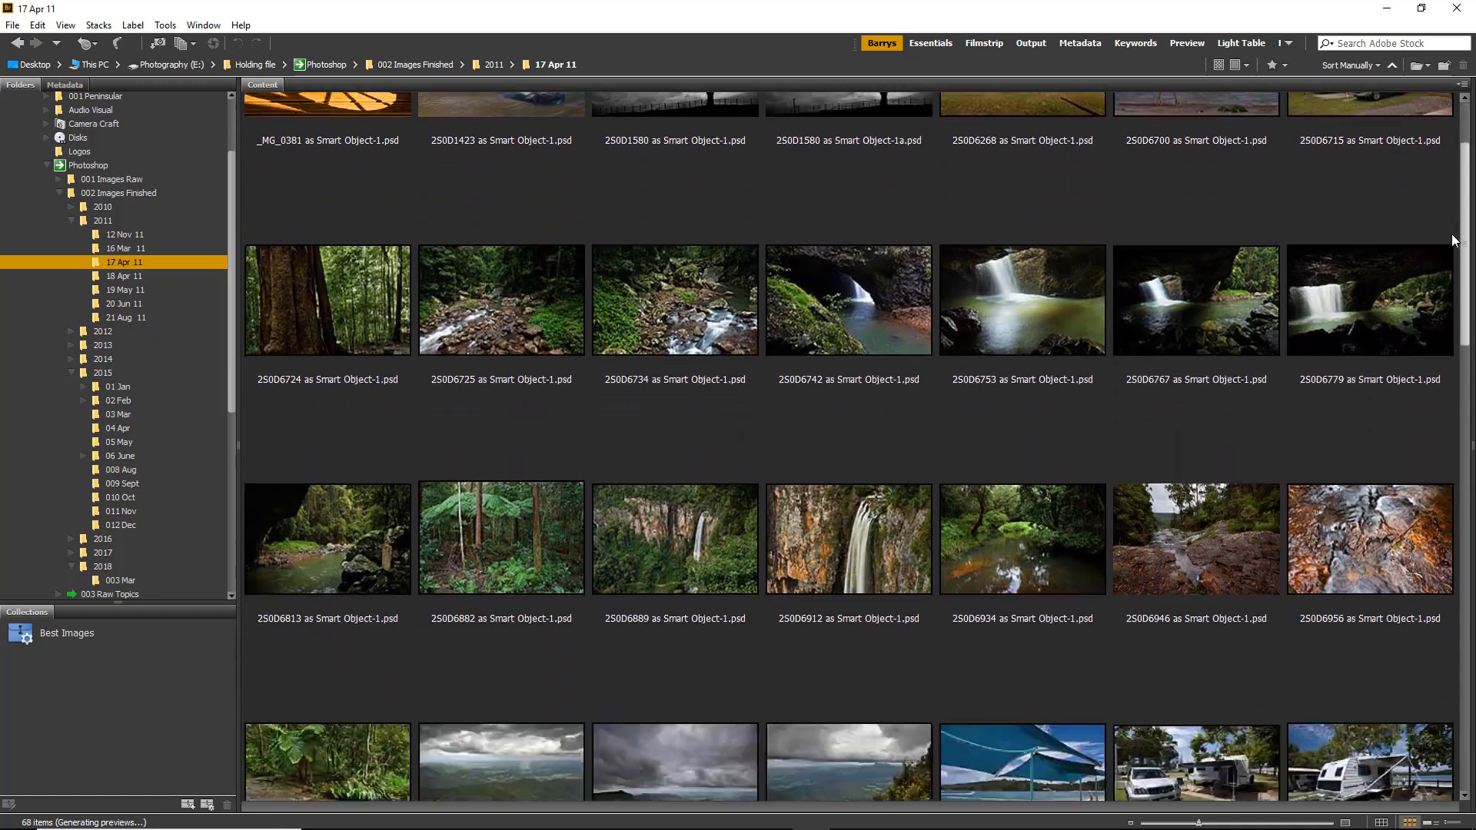
scroll(1418, 415, down, 10)
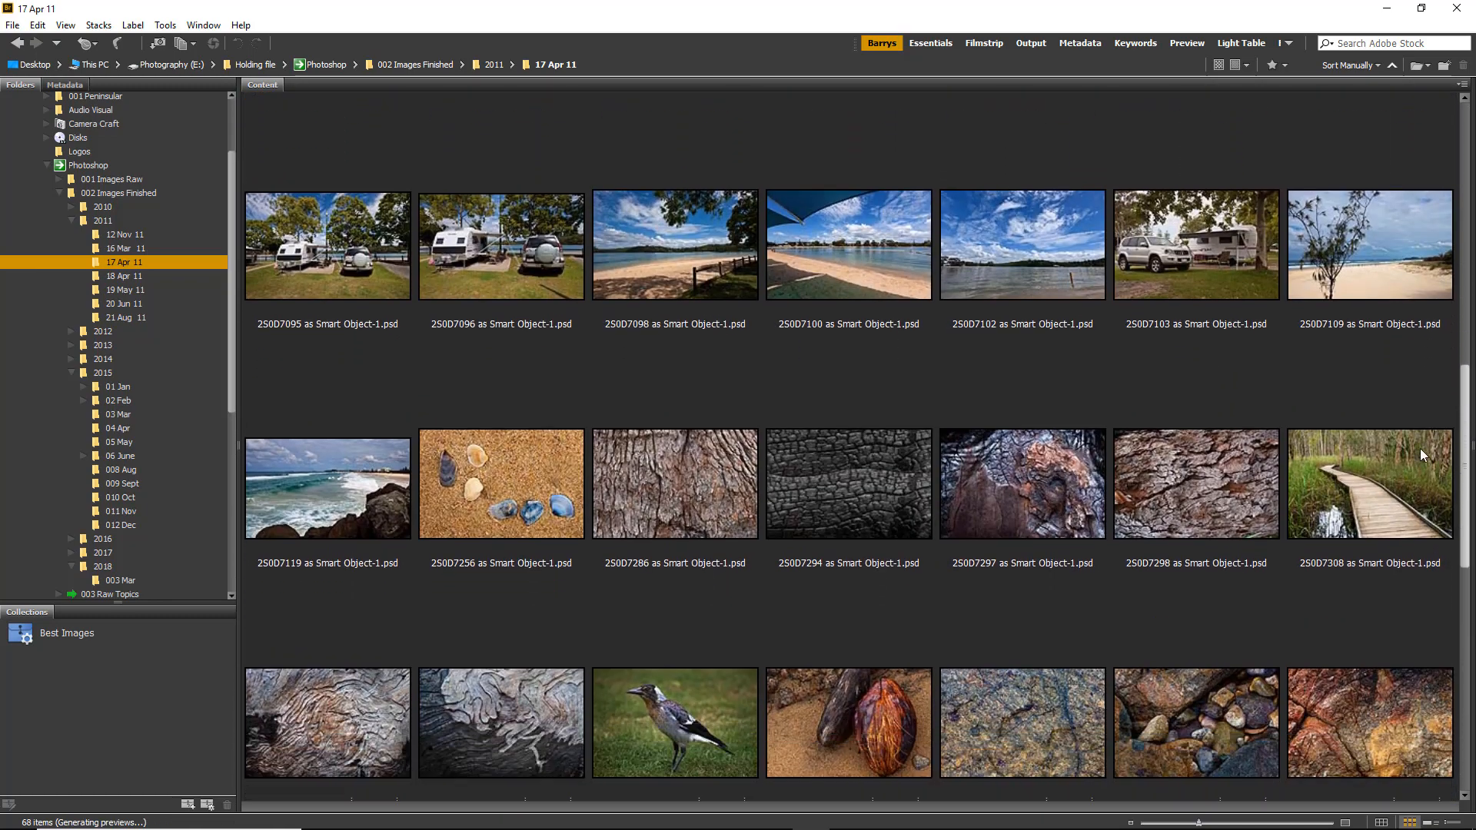
scroll(1420, 454, down, 10)
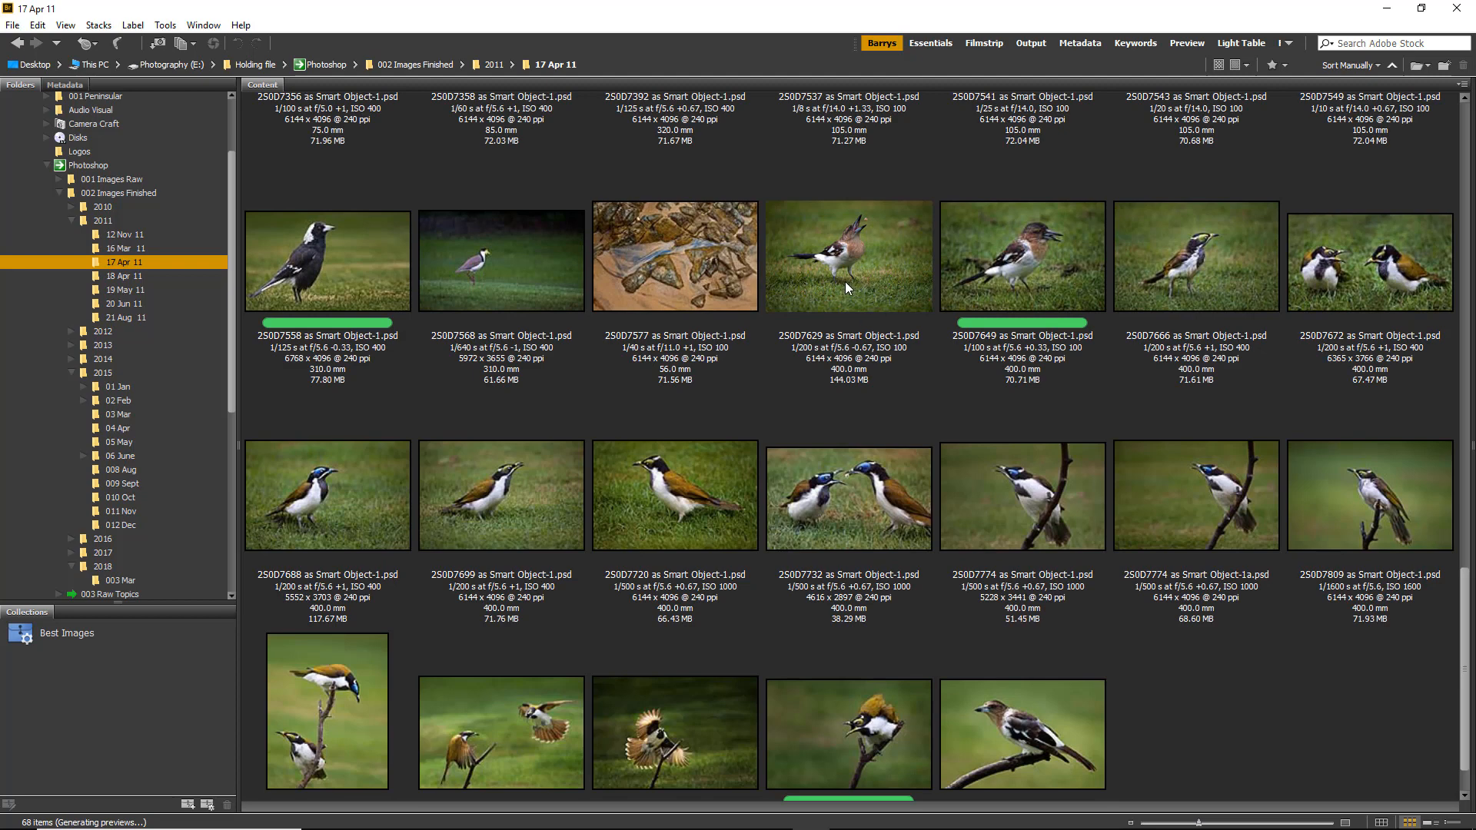
click(826, 323)
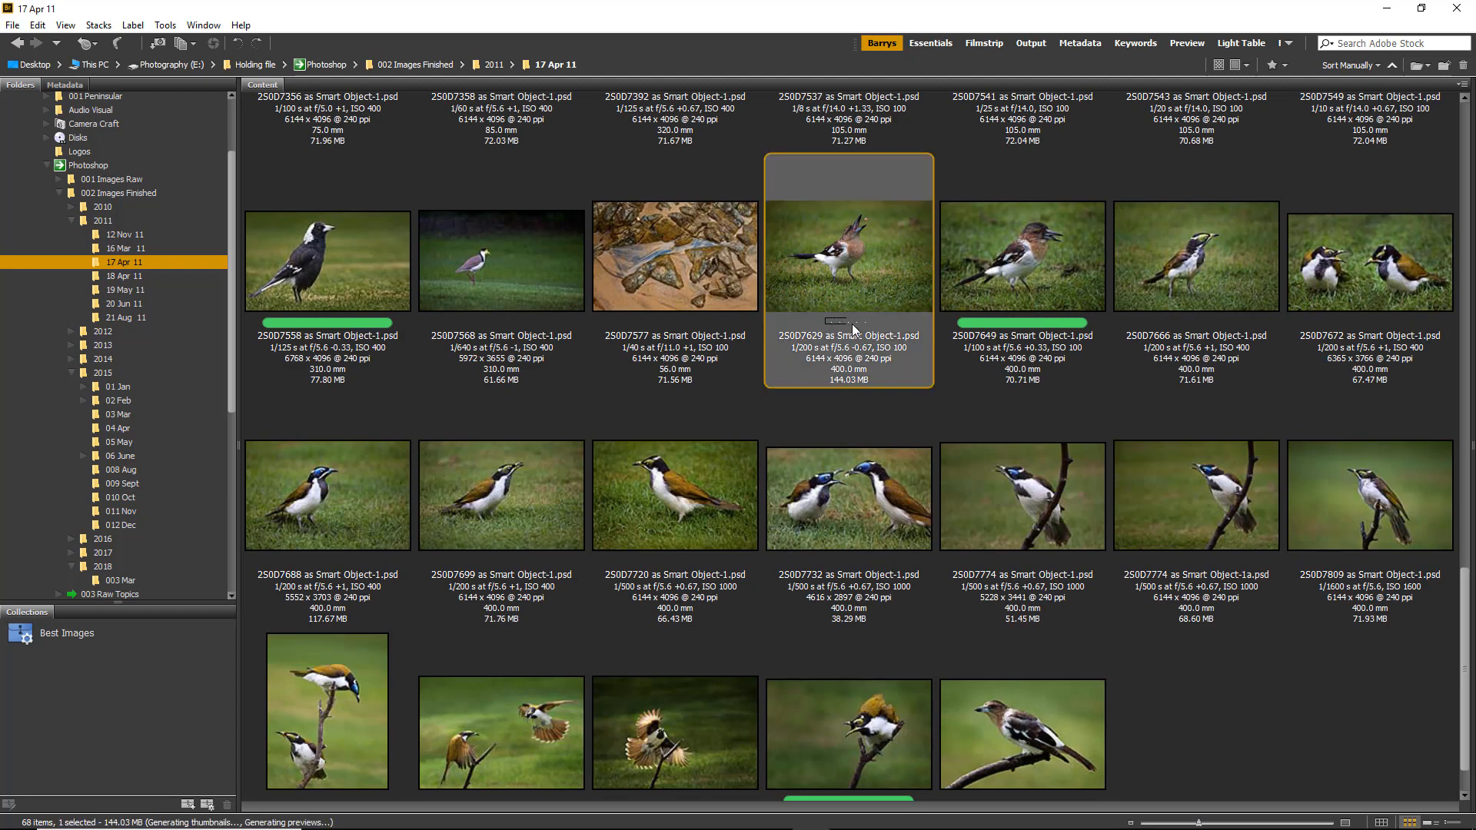
click(872, 324)
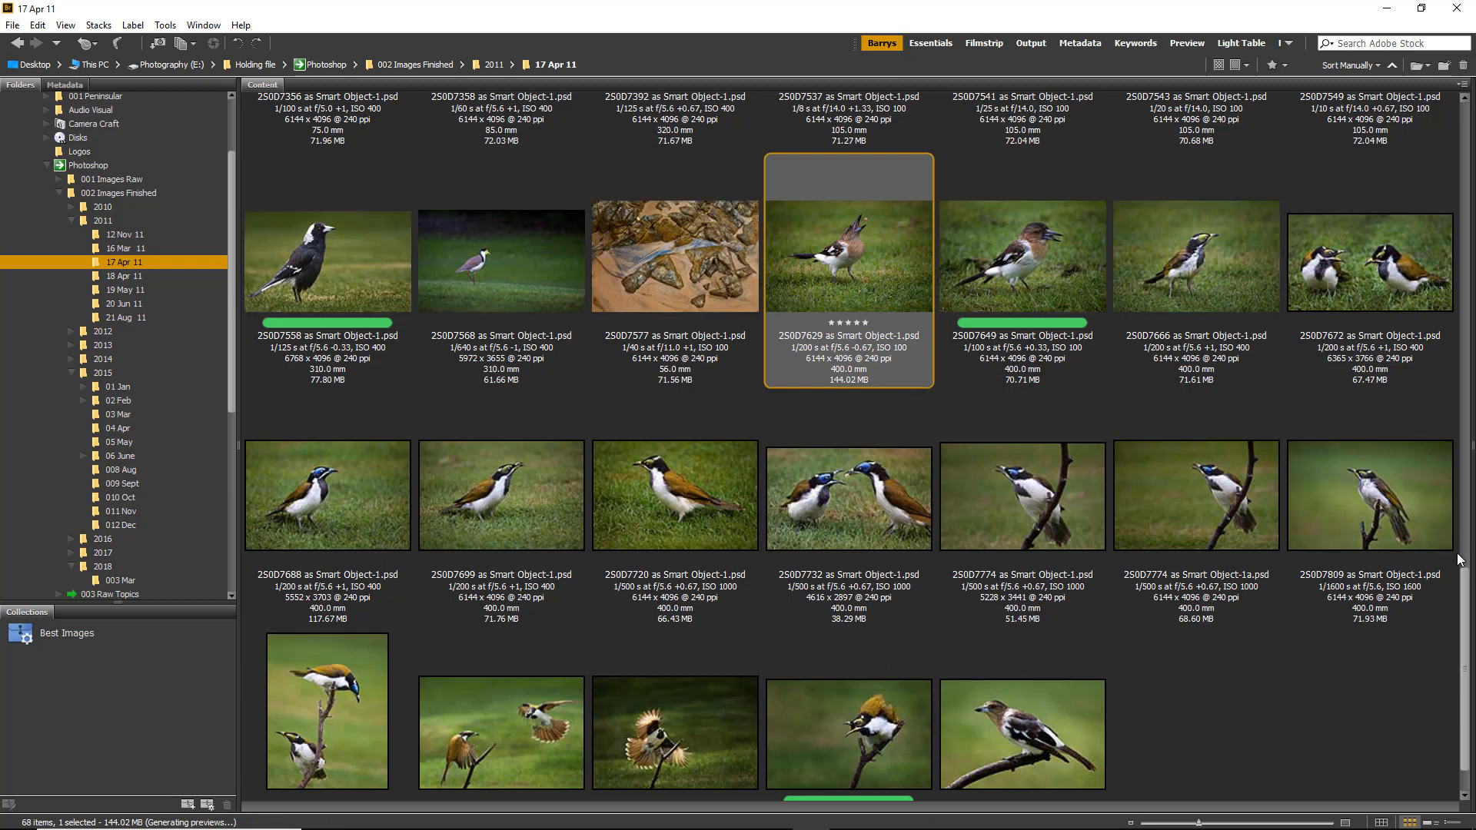
Rate the green-labelled bird image 2S0D8224 with five stars and reopen the Best Images smart collection.
scroll(1460, 561, down, 1)
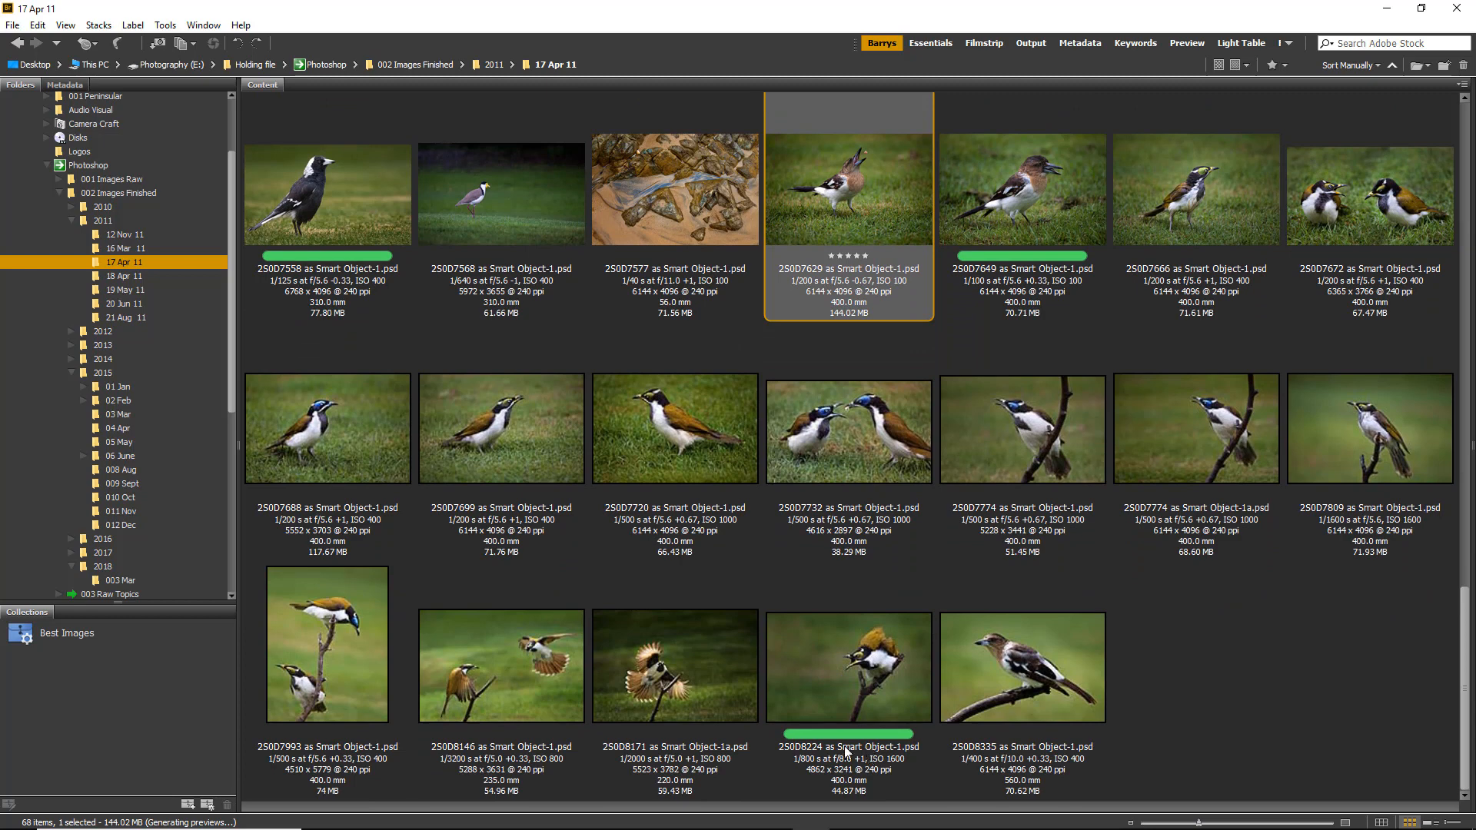
click(821, 738)
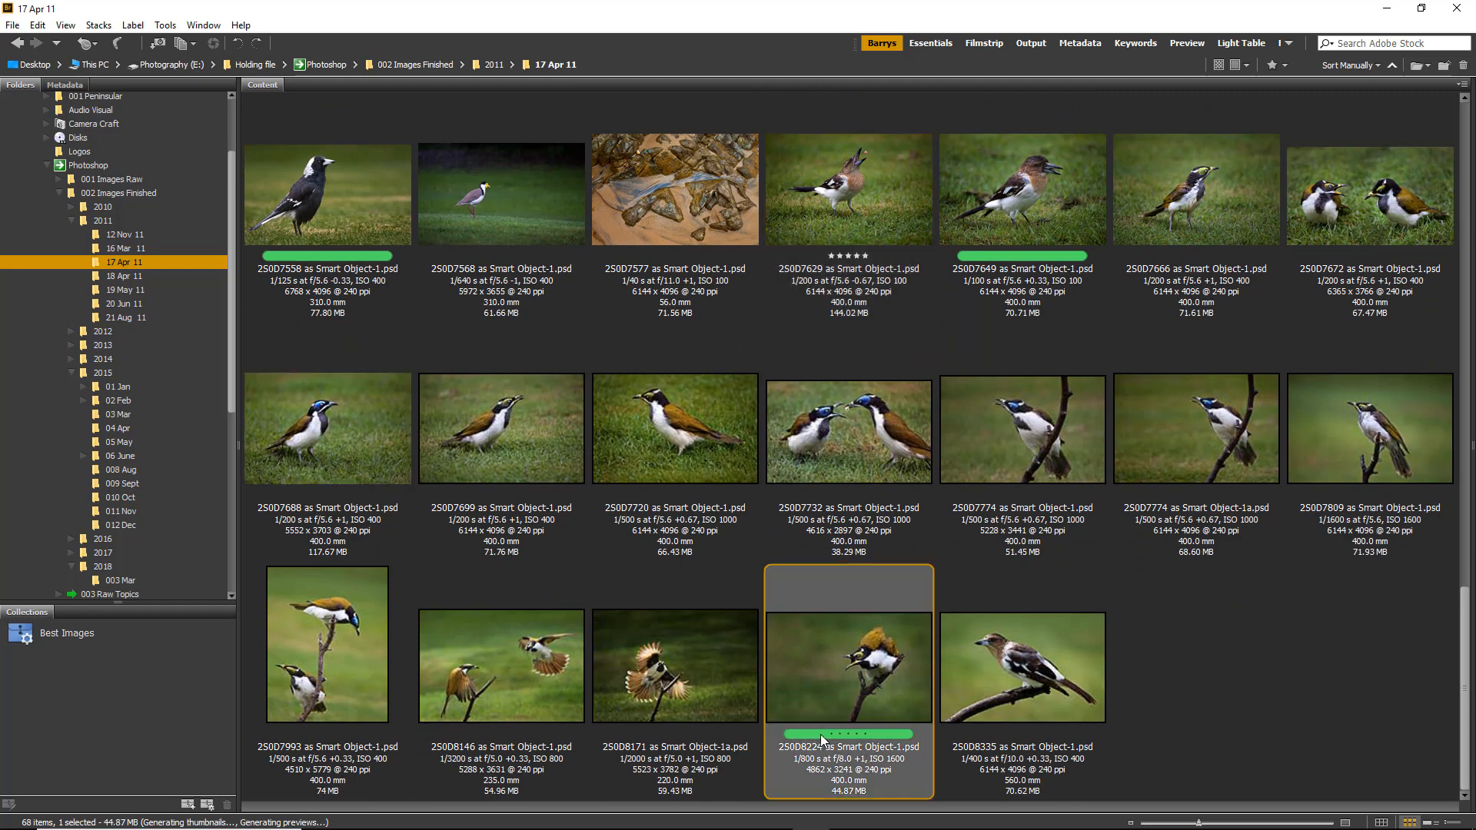
click(867, 736)
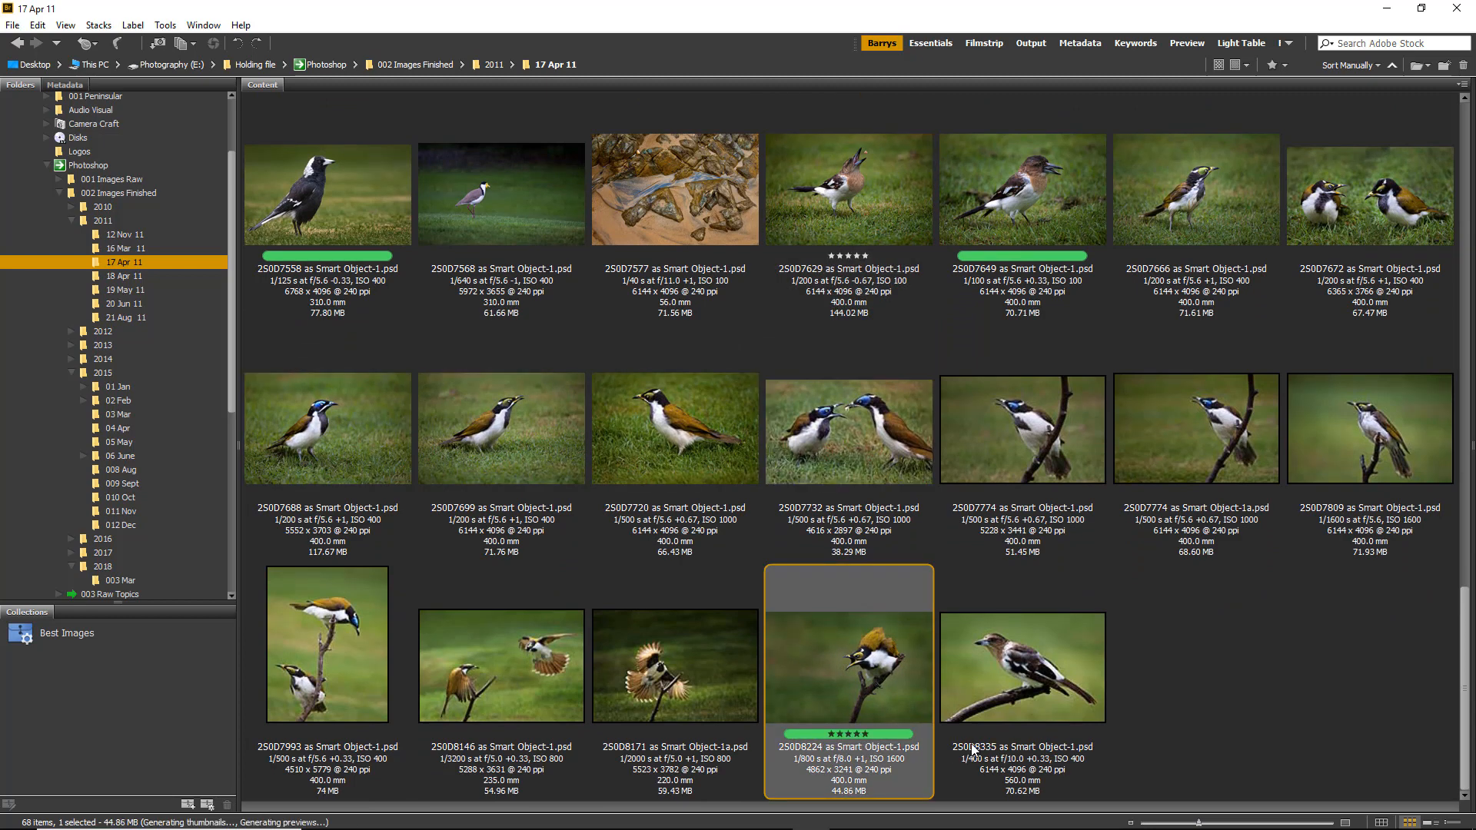
click(43, 640)
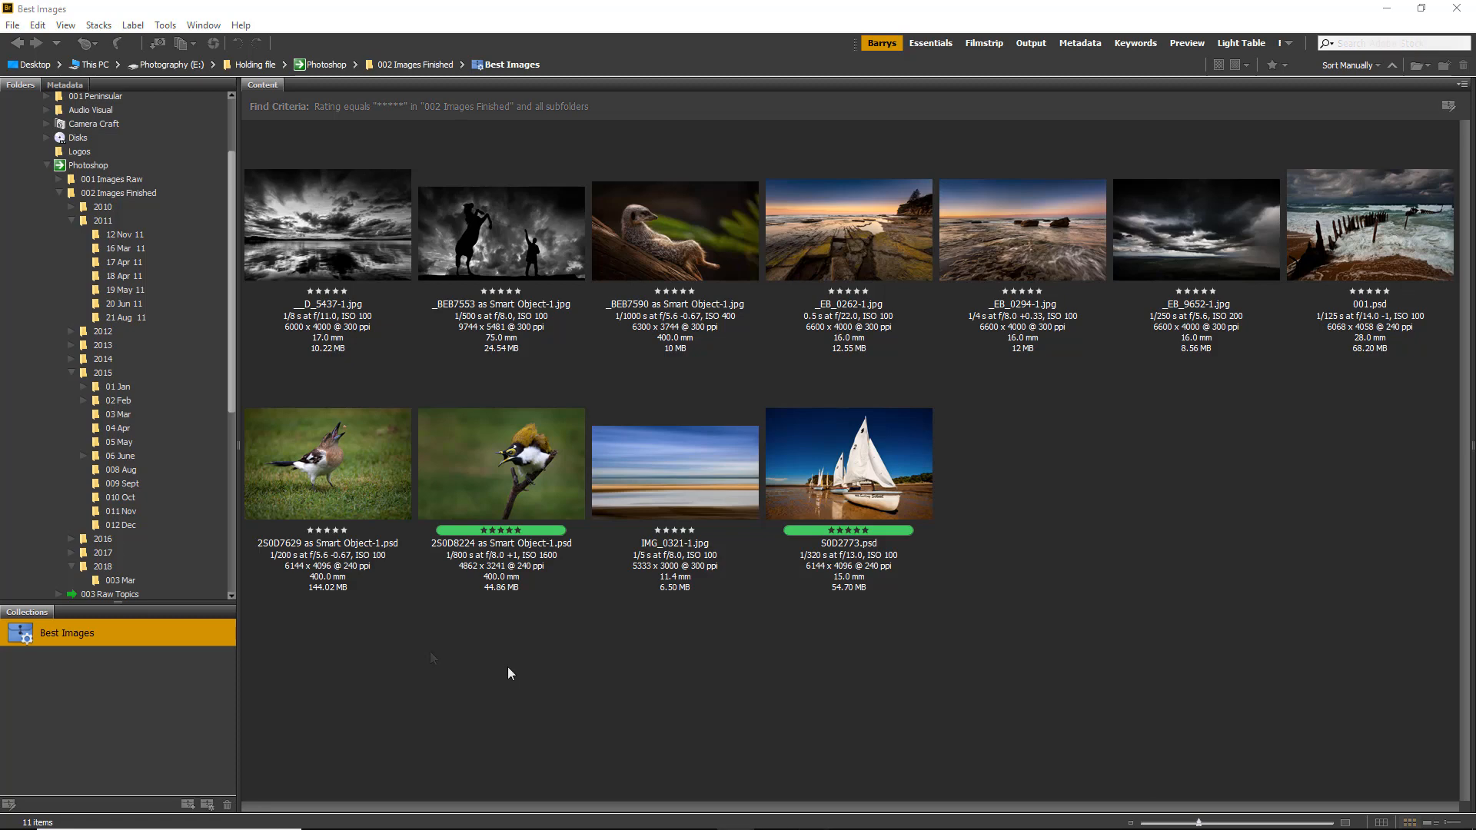
Delete the Best Images smart collection and create a new one finding five-star images in 002 Images Finished and all its subfolders, including non-indexed files.
click(226, 805)
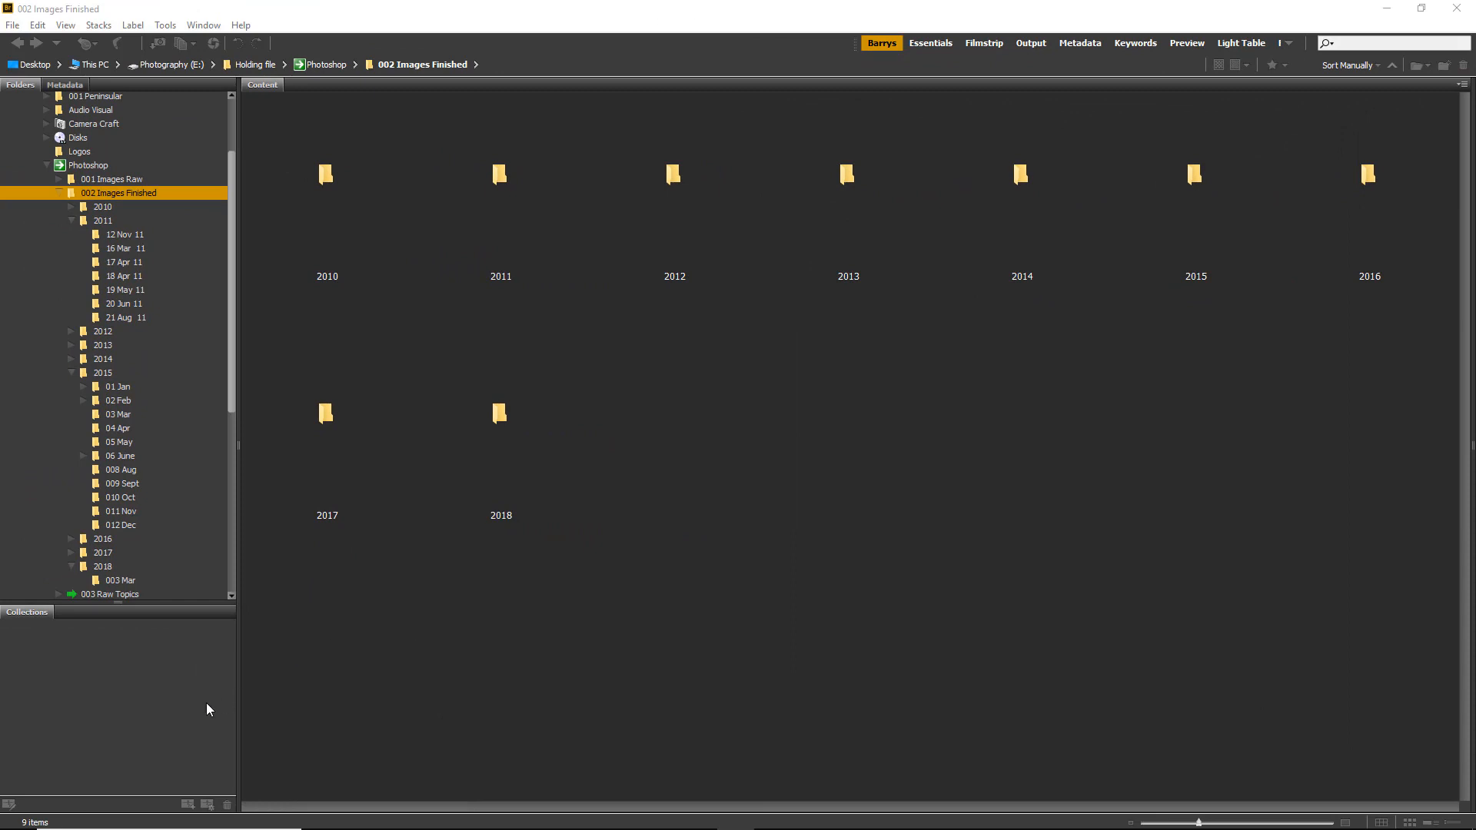
click(206, 805)
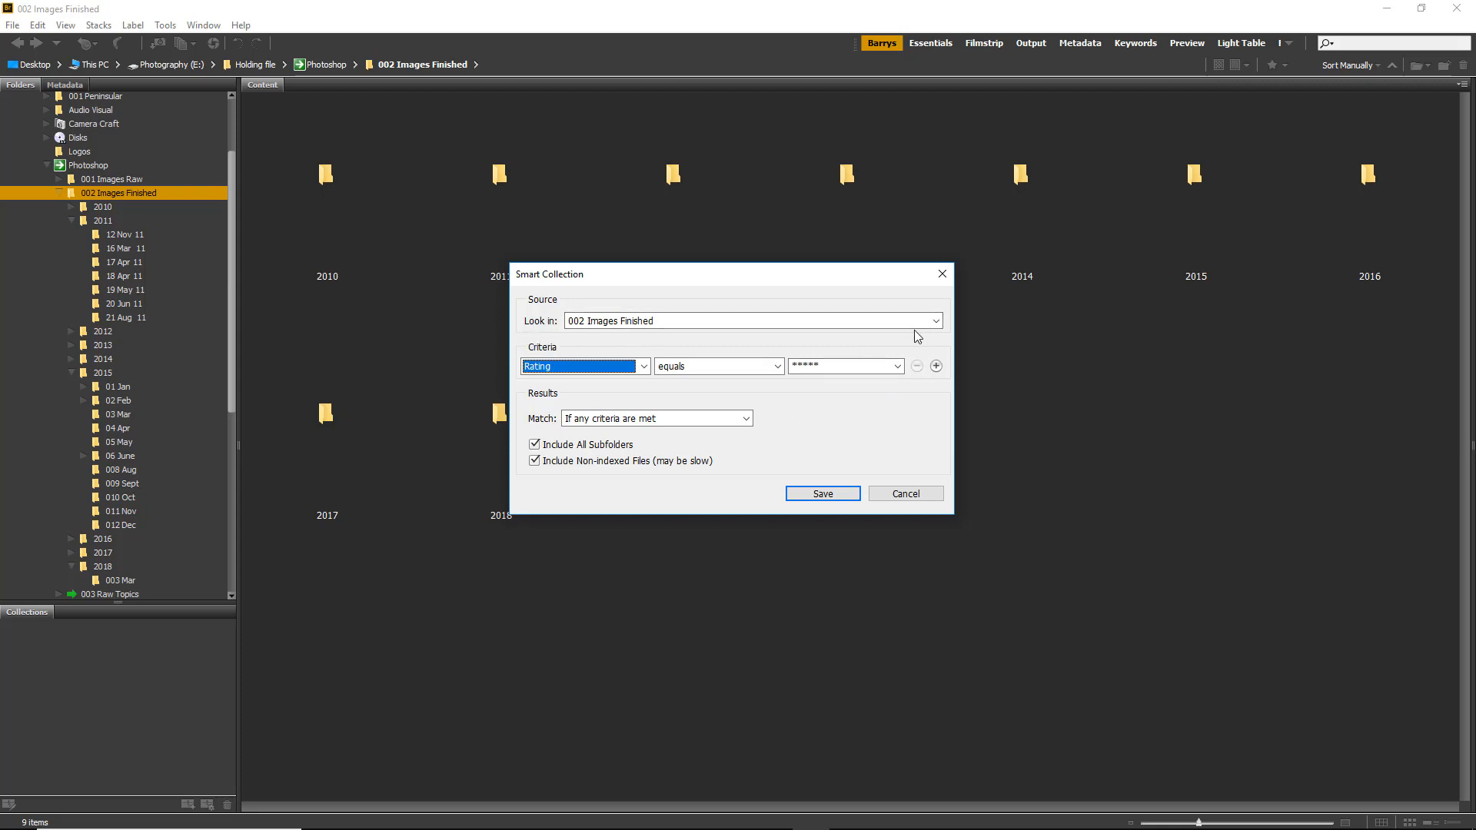
click(821, 496)
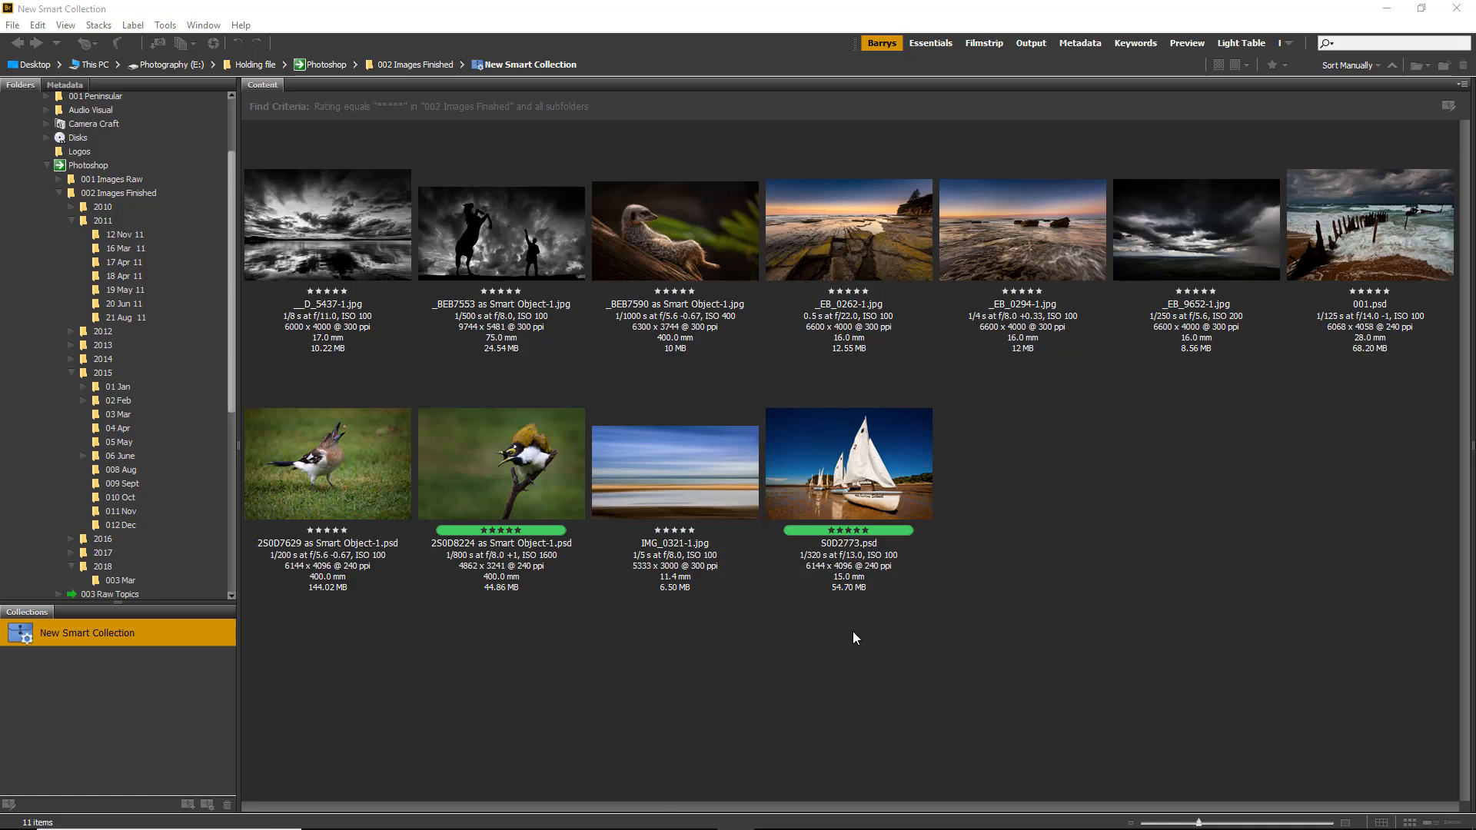
Lower the ratings of 001.psd and the sailboat image S0D2773.psd together to below five stars, and reopen the new smart collection from another folder.
click(1372, 229)
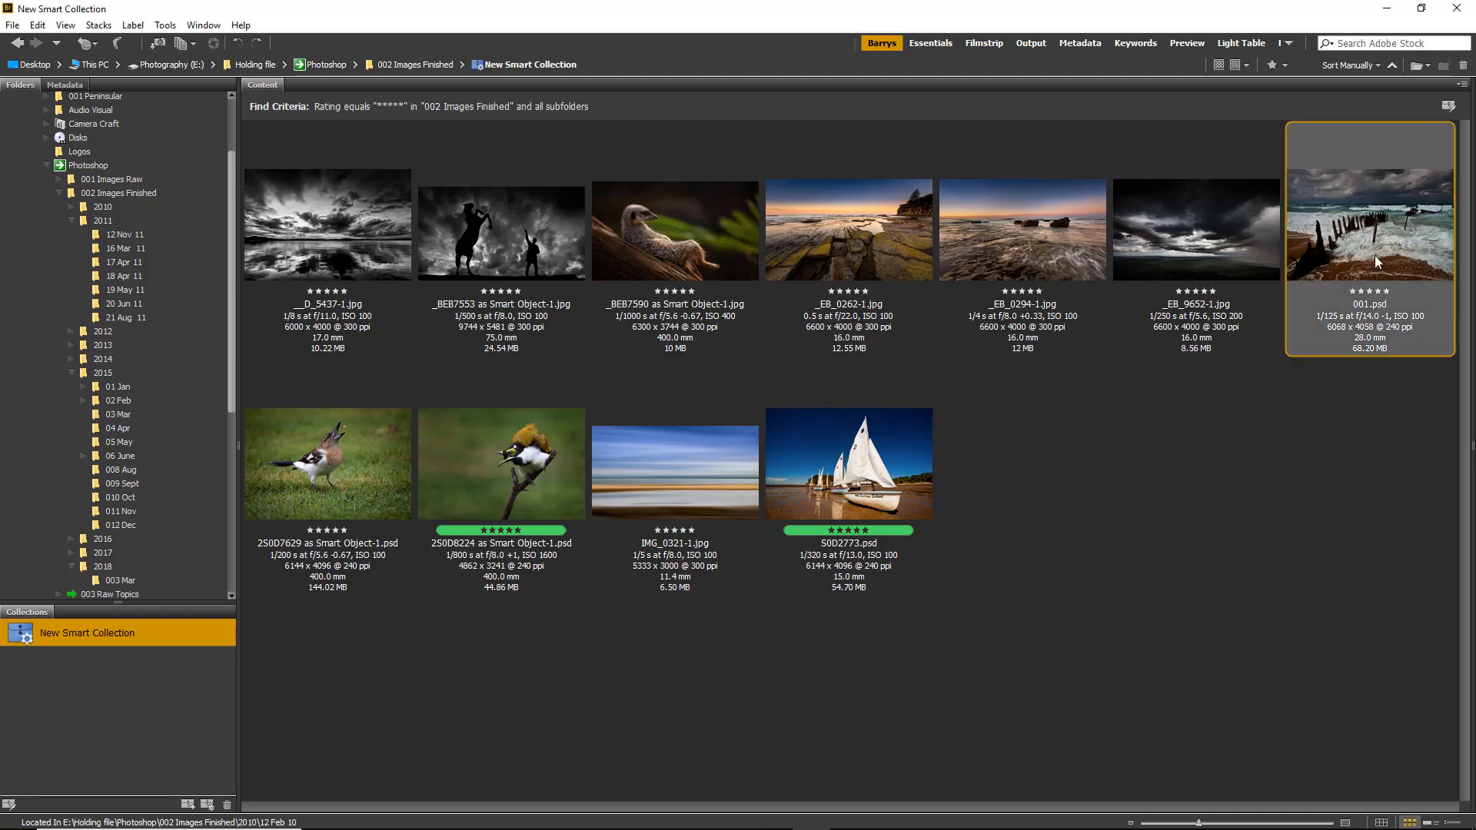
ctrl+click(869, 470)
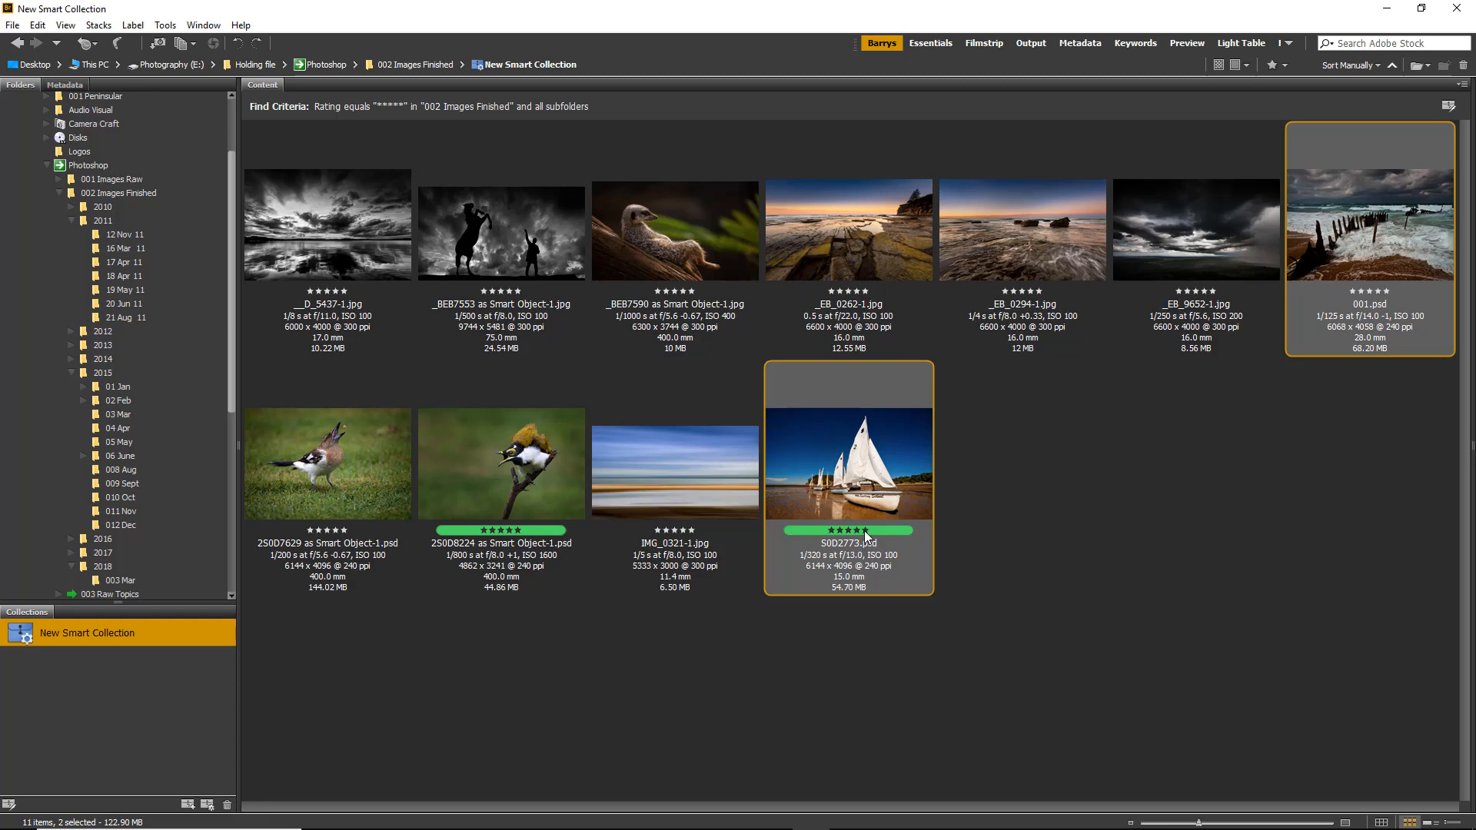
click(823, 531)
click(122, 510)
click(81, 630)
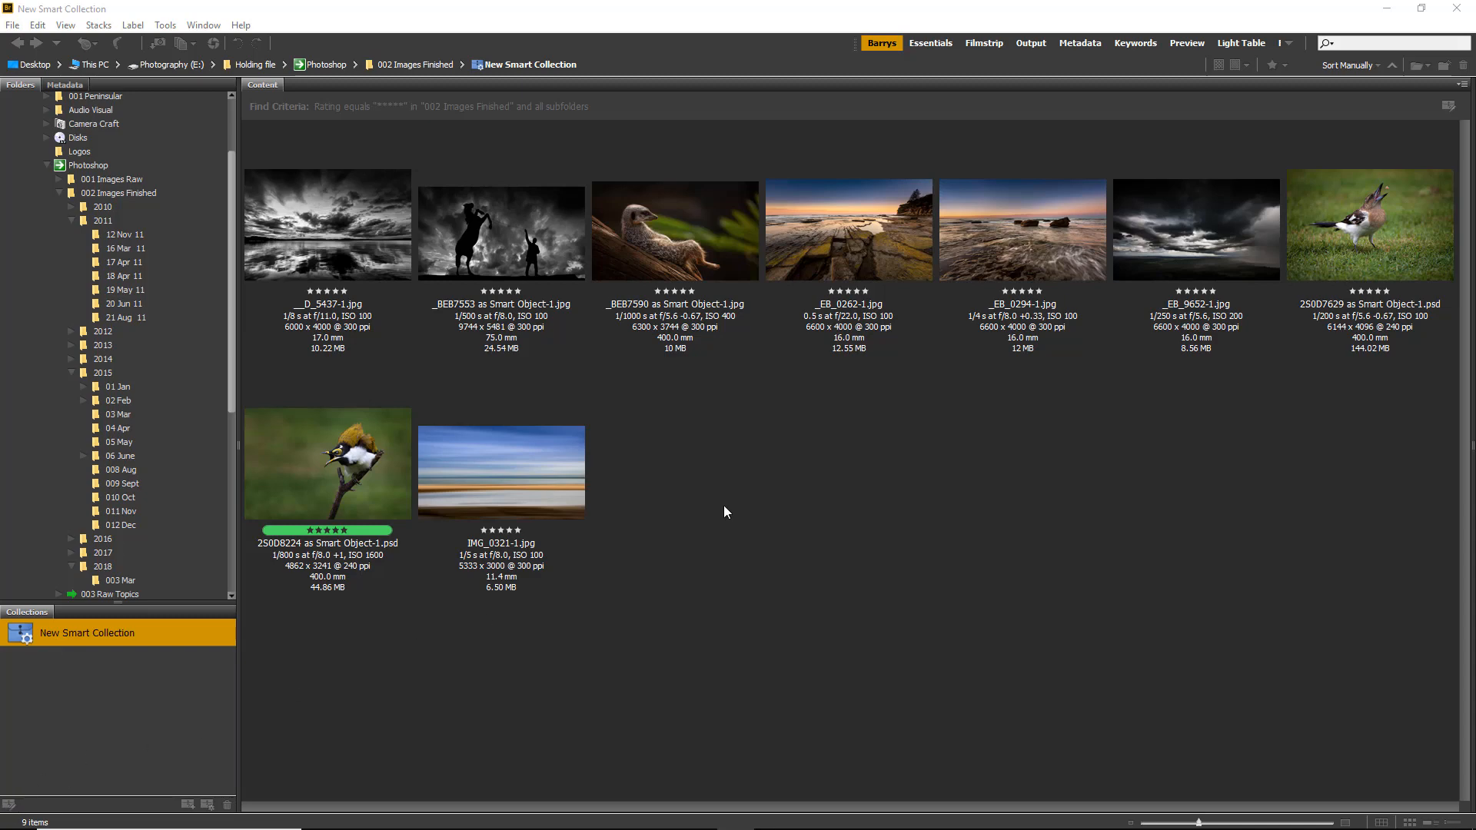
Review the new smart collection's source, rating criteria and match options, and leave them without saving changes.
click(1451, 107)
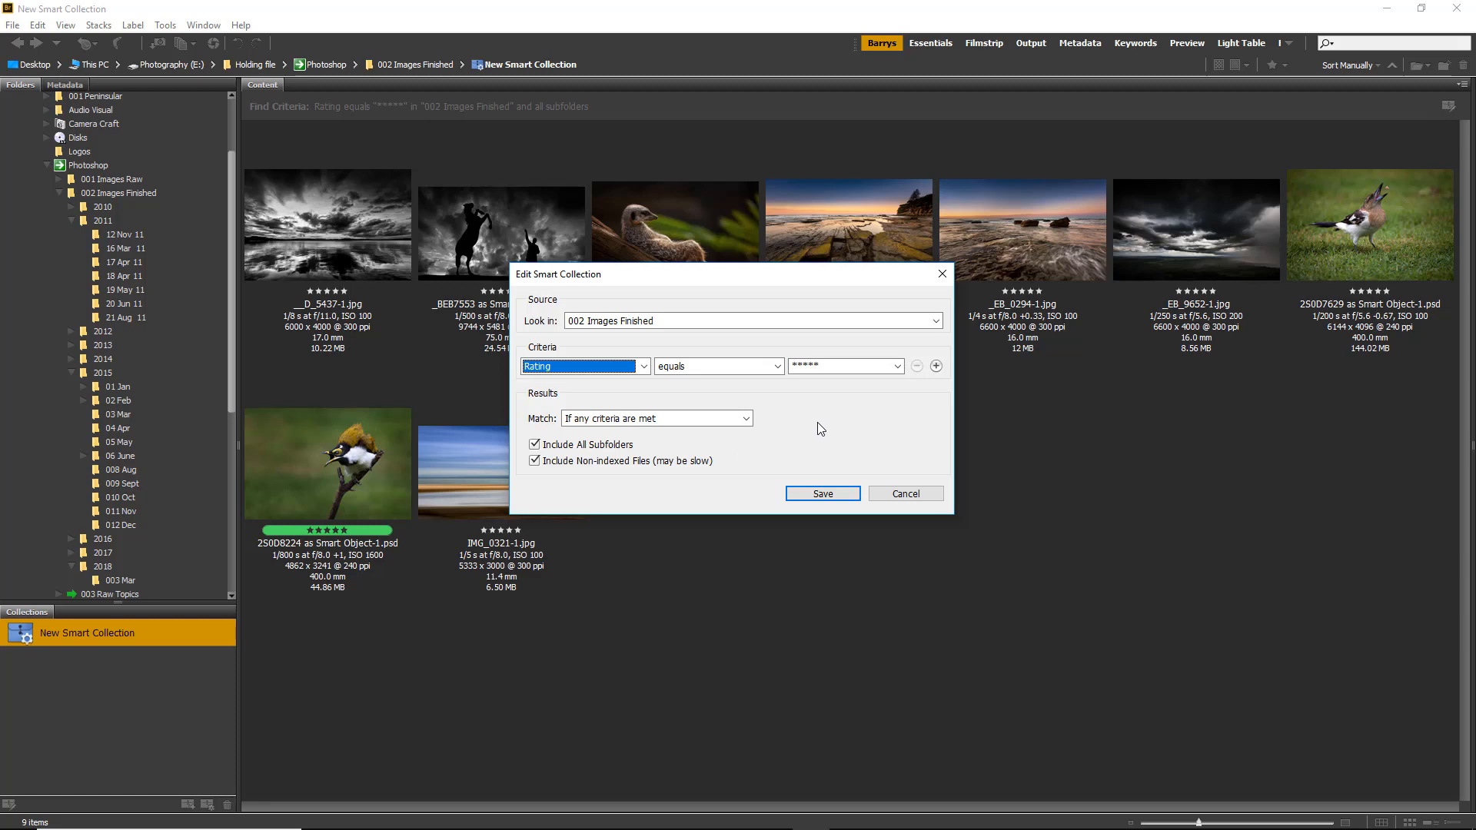
click(914, 490)
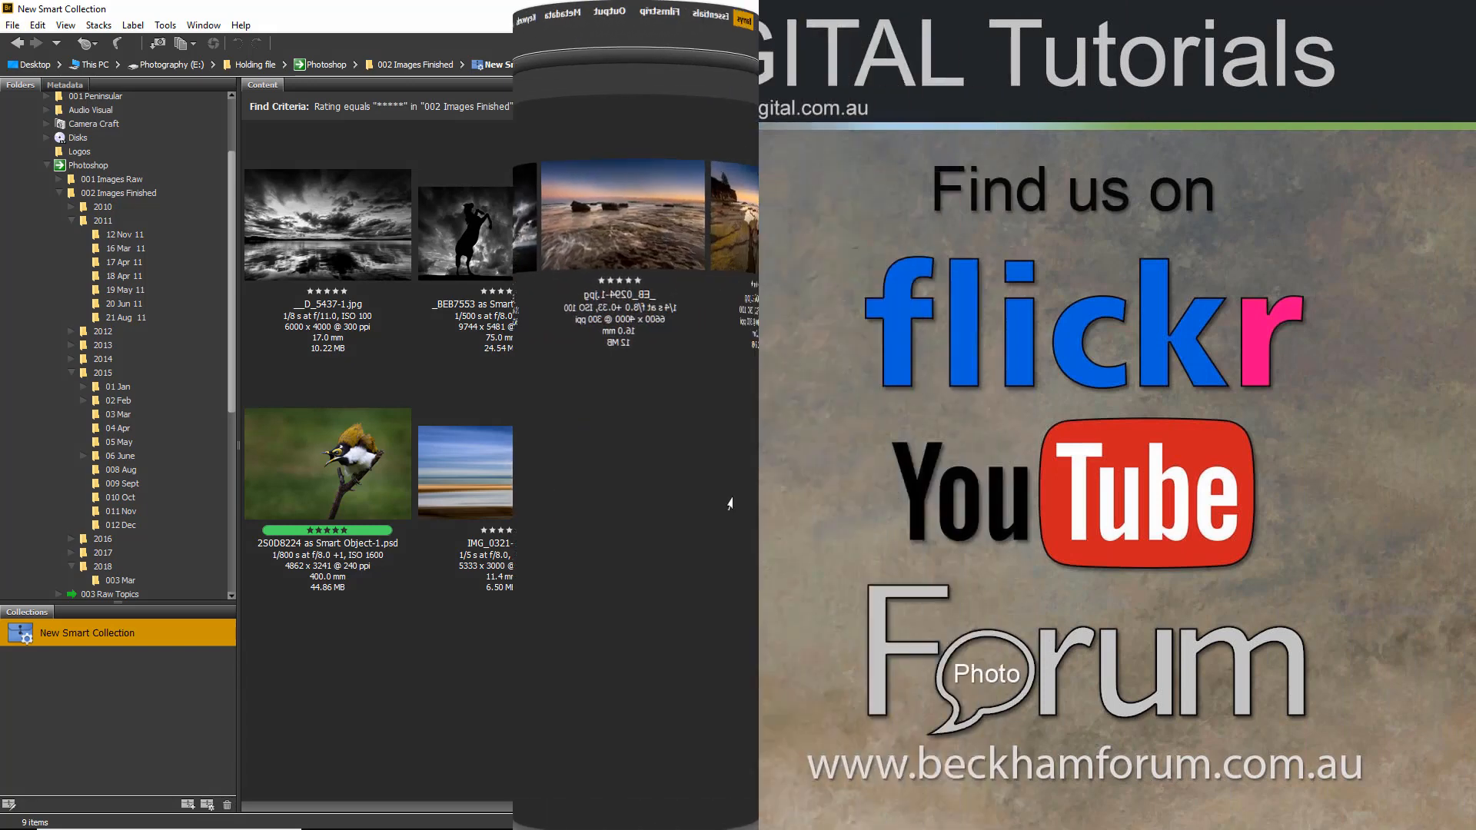